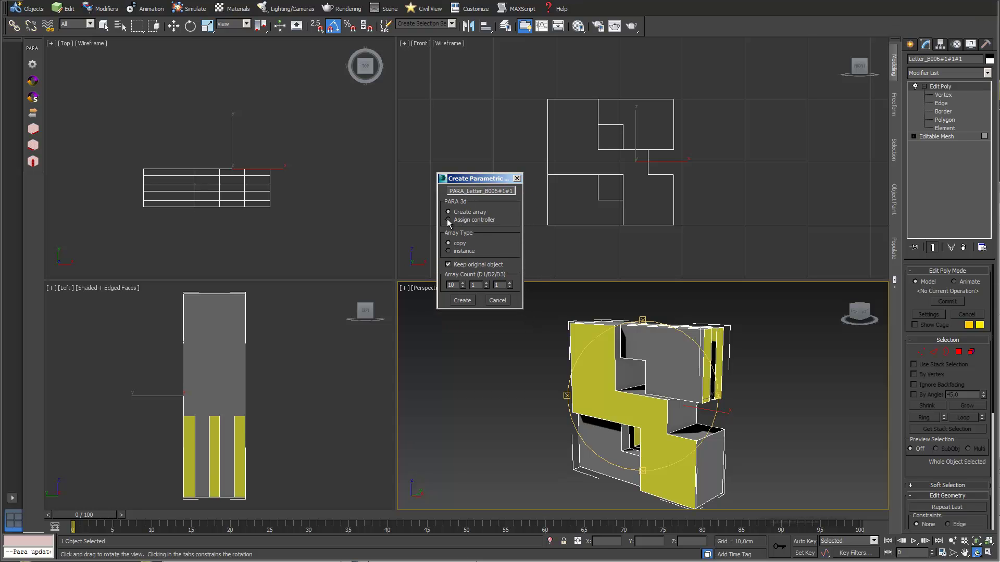
Assign a parametric controller to the selected letter object, declining access to all its editable mesh vertices.
left_click(448, 220)
left_click(474, 301)
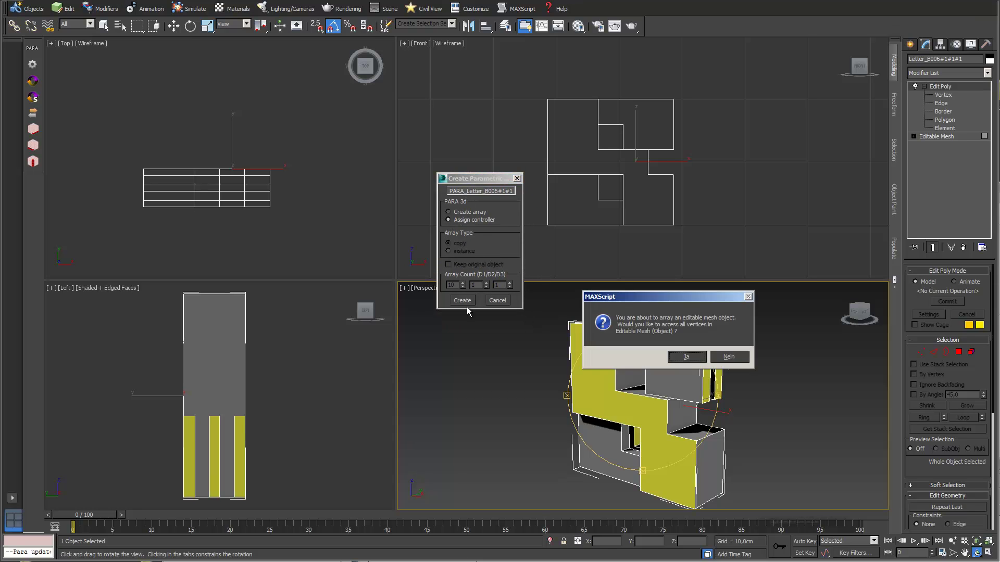
left_click(736, 357)
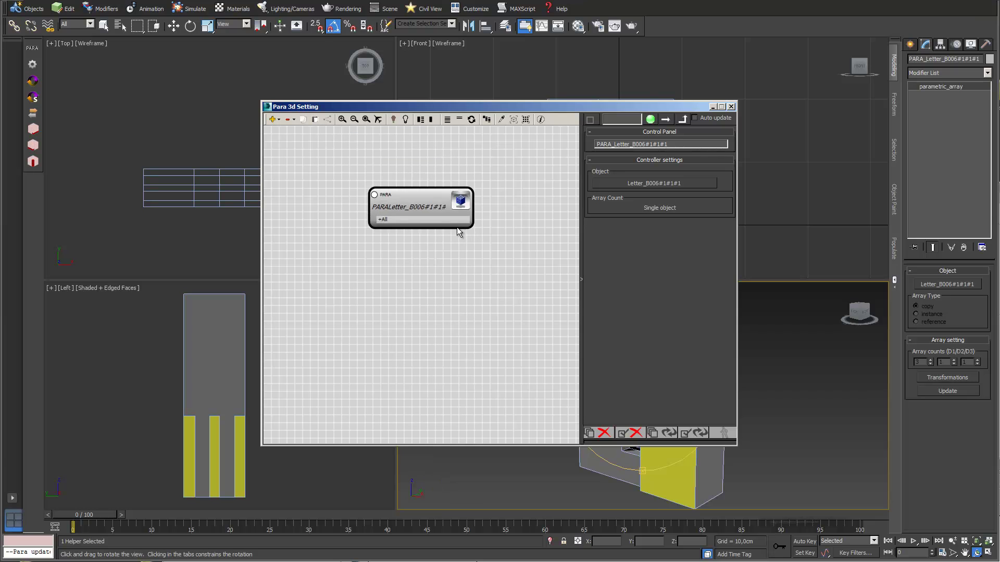
Add a Disassemble node to the graph and link its PARA node output to the letter object's node.
left_click(279, 120)
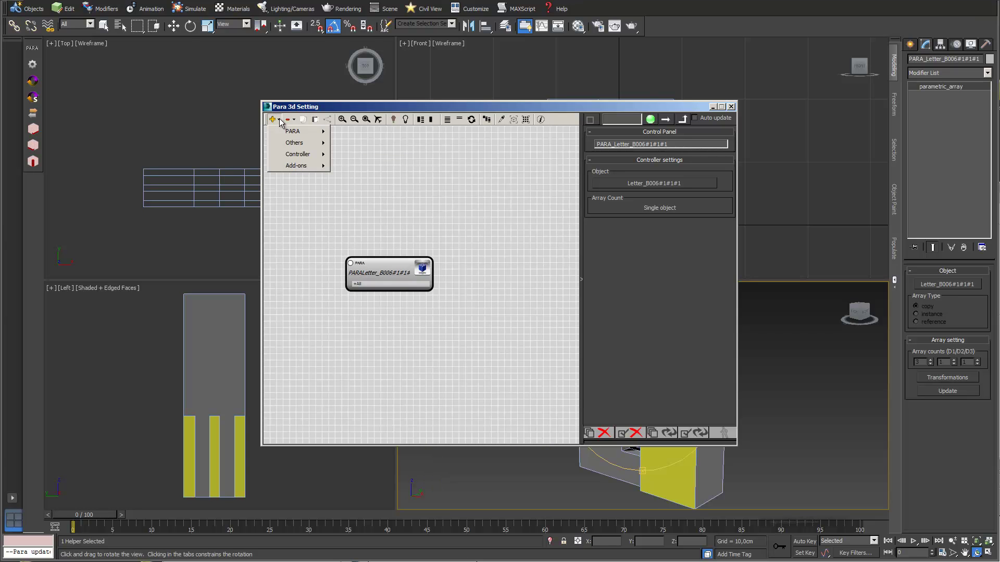
mouse_move(293, 134)
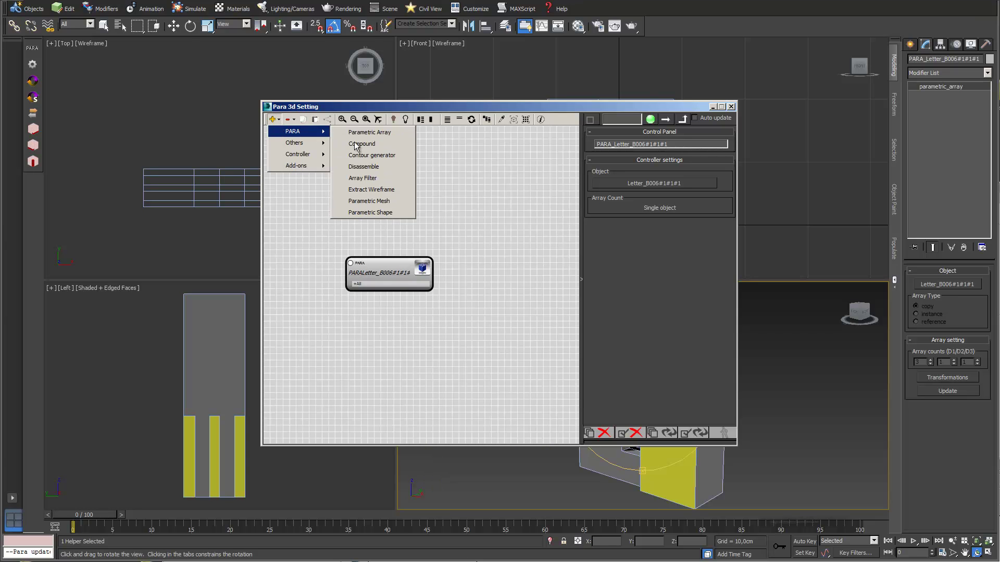
left_click(394, 166)
left_click_drag(396, 301, 341, 197)
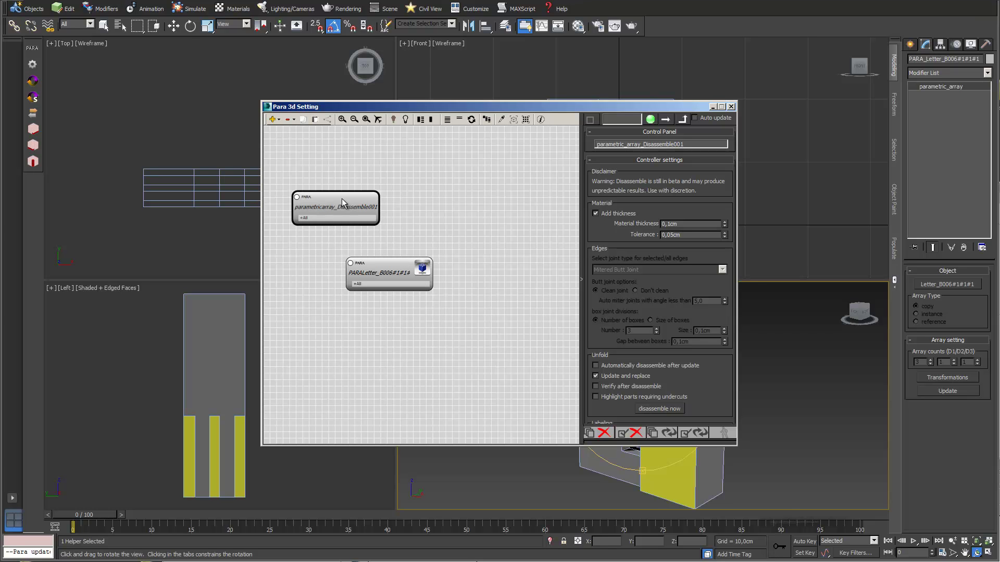
left_click(344, 218)
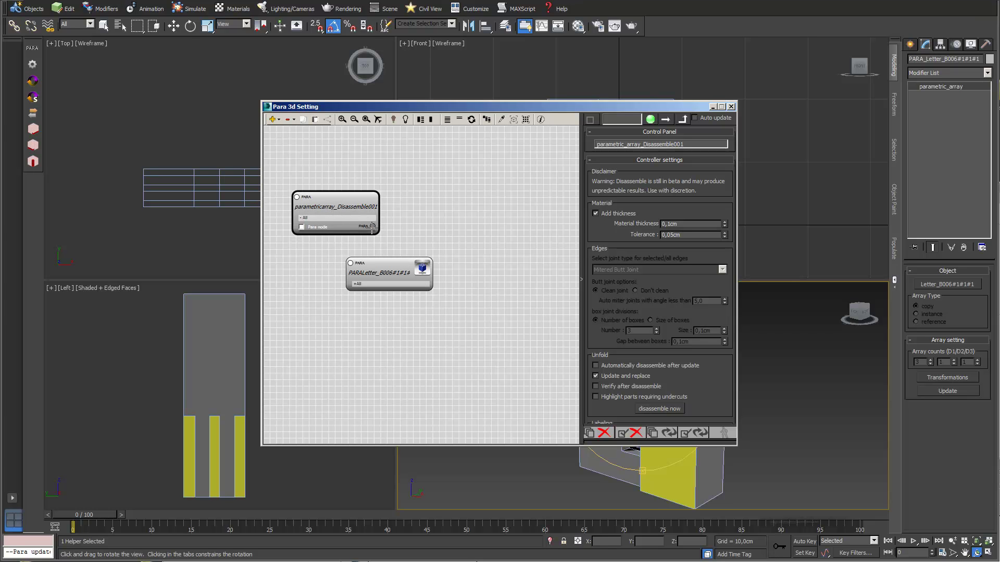
left_click_drag(373, 227, 350, 263)
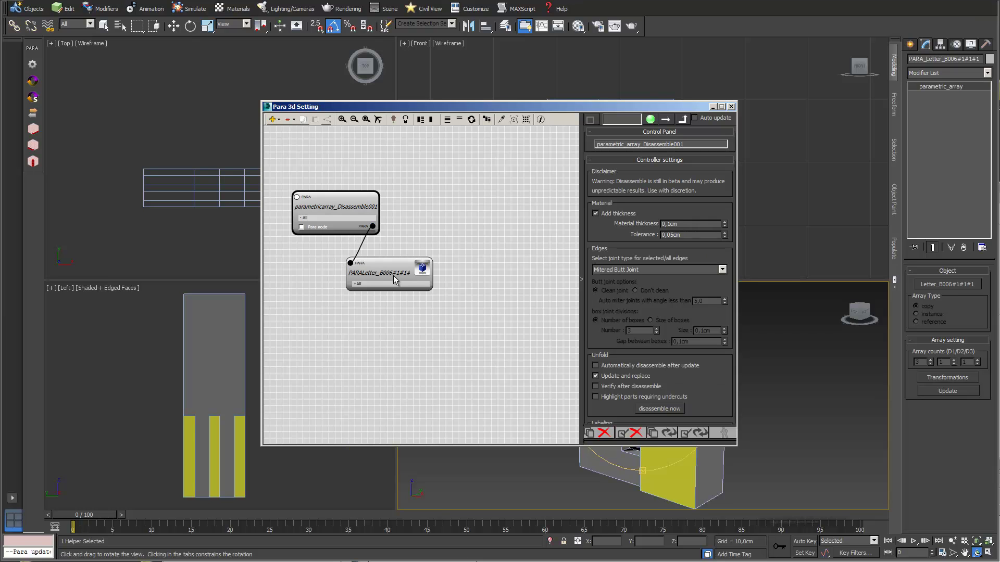
Turn off added material thickness for the Disassemble node and disassemble the letter.
left_click_drag(446, 108, 402, 111)
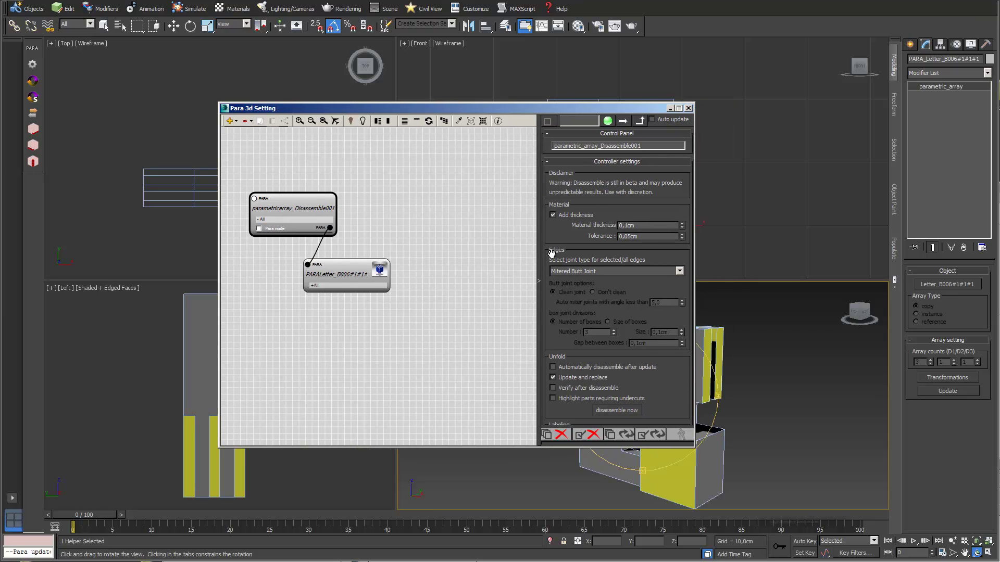
left_click(552, 216)
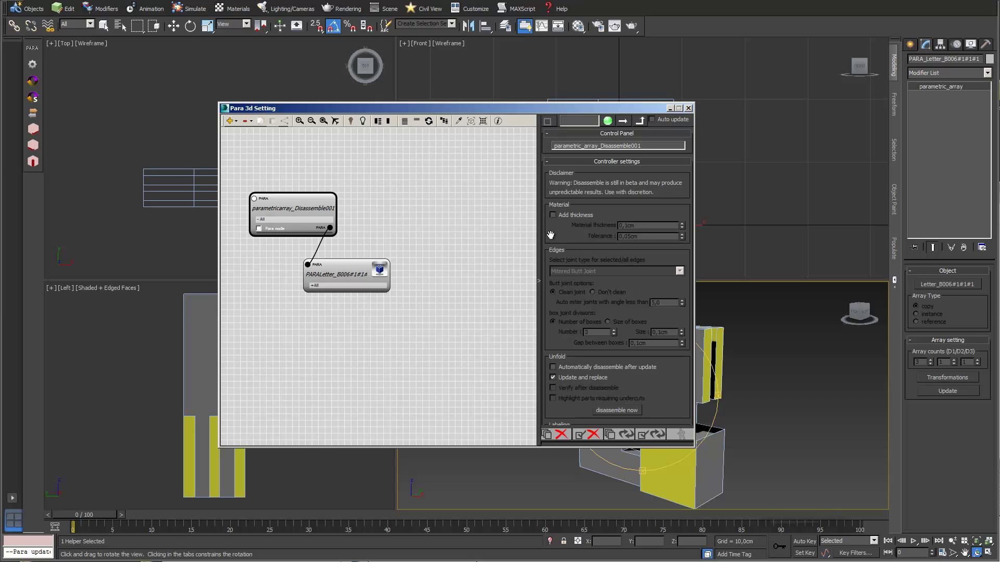
left_click_drag(620, 214, 612, 161)
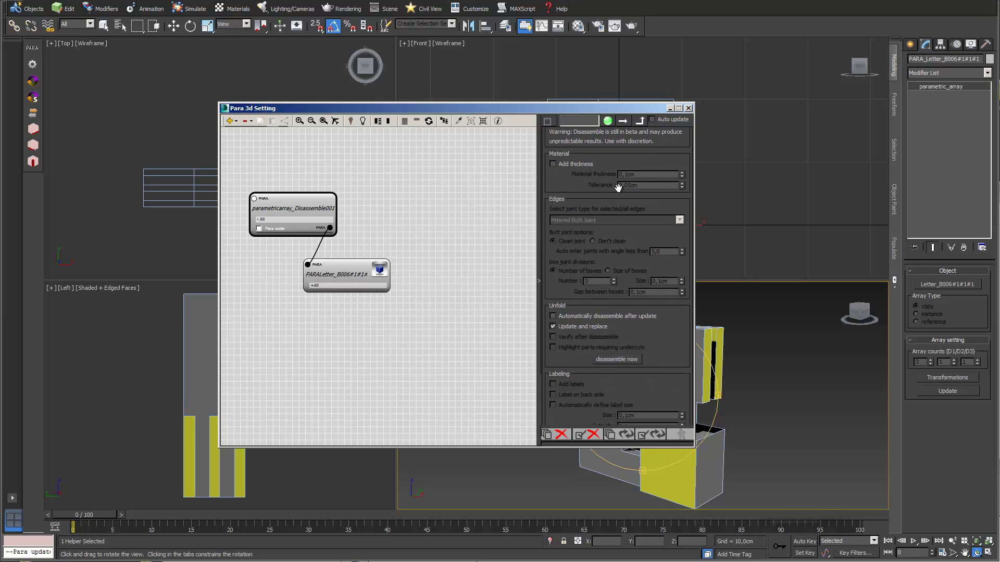
left_click(623, 361)
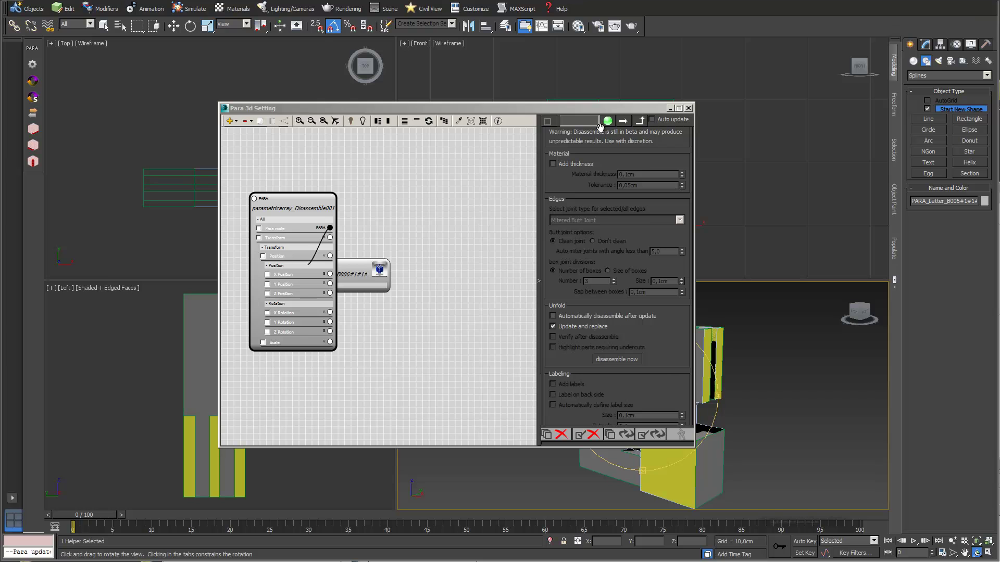
Rearrange the node graph so the expanded Disassemble node sits clear of the letter node.
left_click_drag(603, 109, 513, 125)
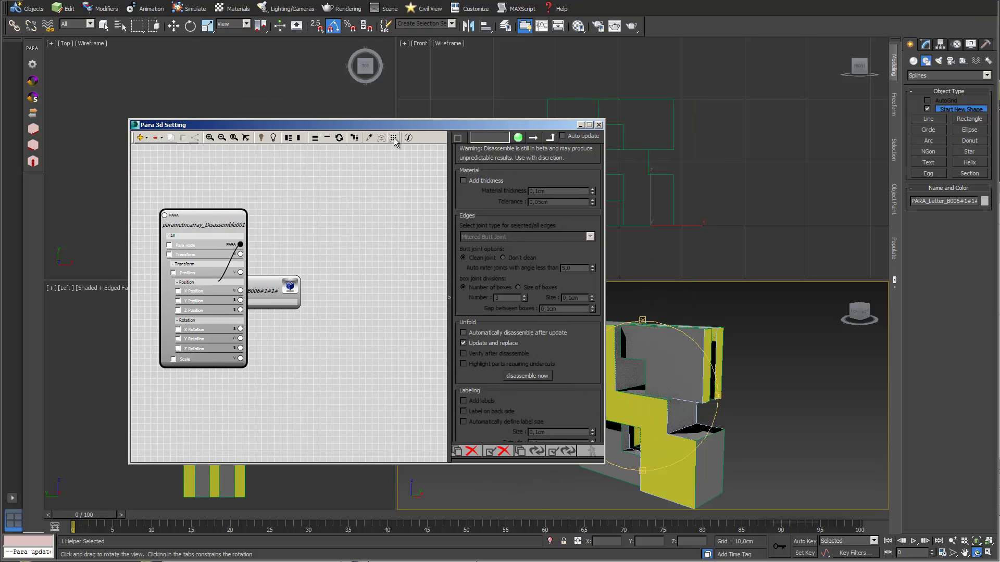
left_click(394, 138)
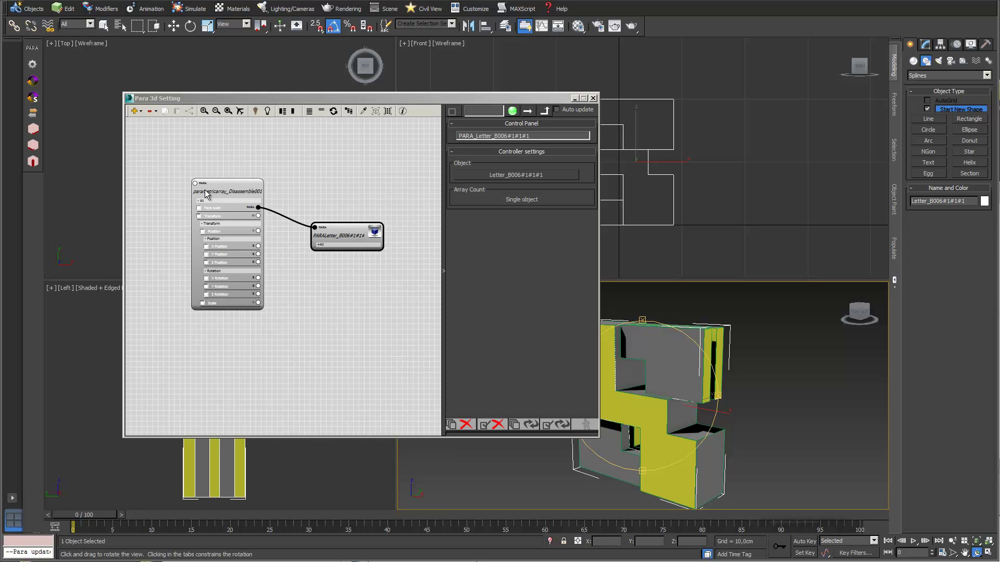
left_click_drag(224, 185, 181, 160)
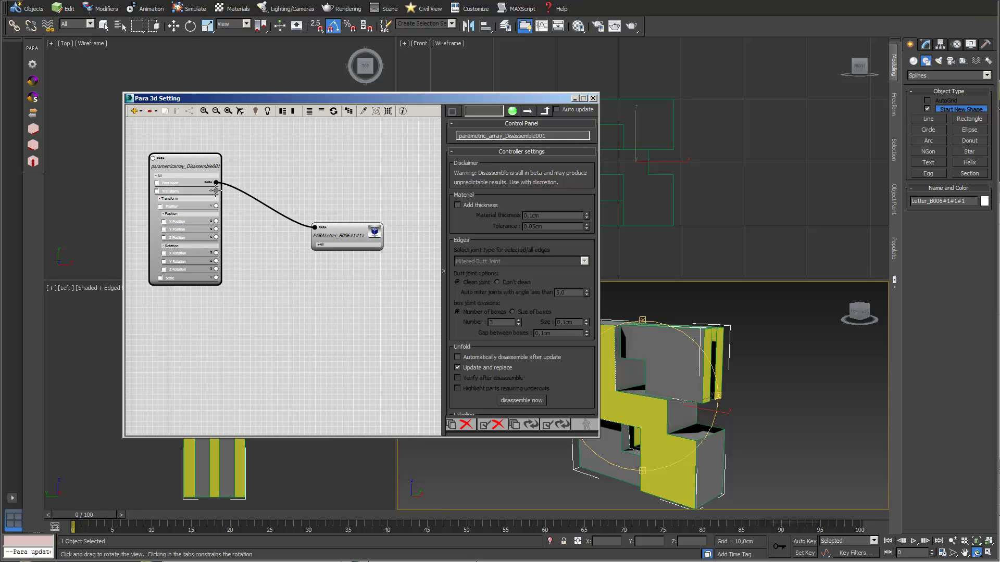
Add a Packing controller to the Disassemble node's Transform output and set it to rectangle packing.
left_click_drag(265, 264, 265, 265)
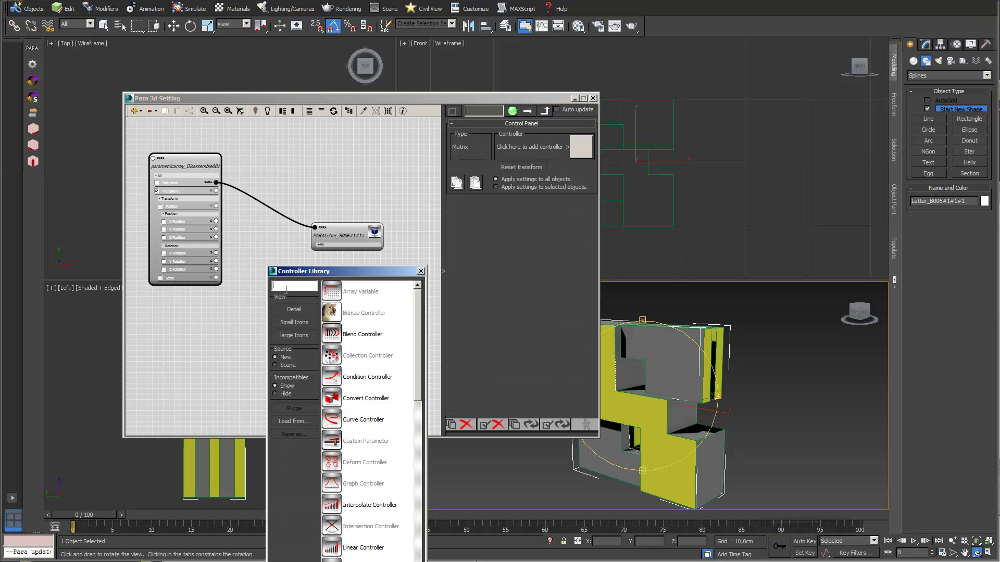
type("pack")
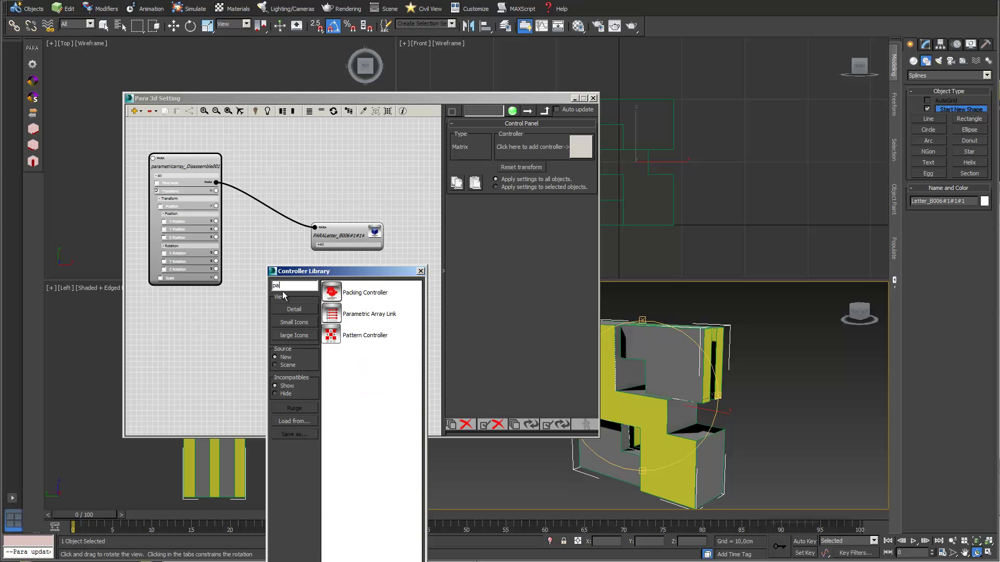
double_click(335, 295)
scroll(365, 318, "up", 5)
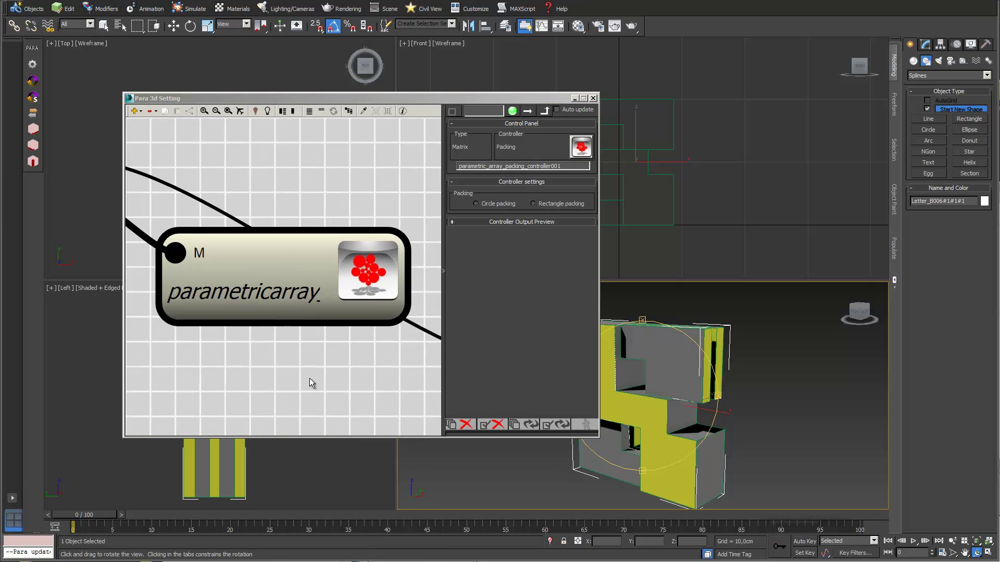
scroll(308, 382, "down", 5)
left_click_drag(305, 344, 349, 198)
left_click(533, 204)
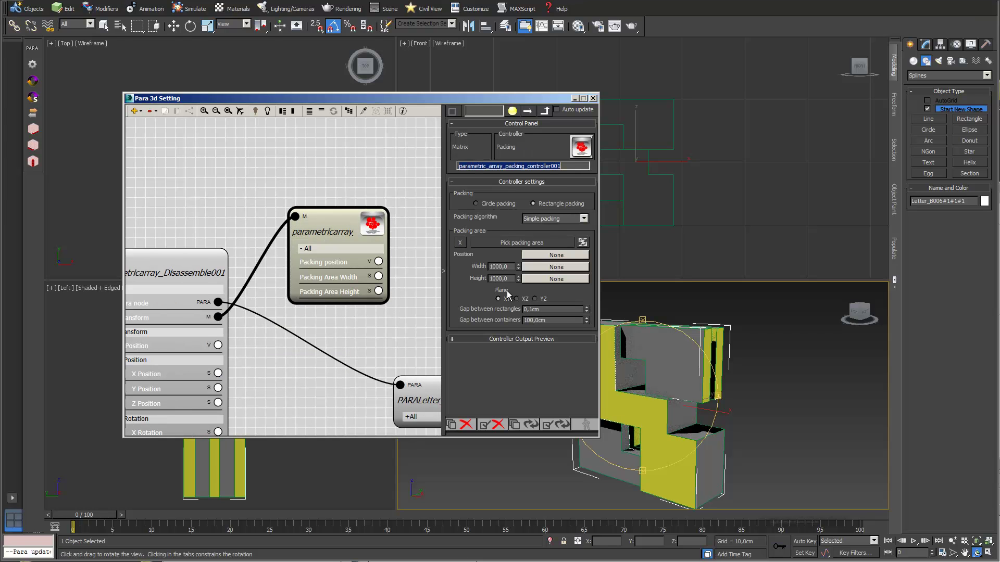
Draw a rectangle spline in the top view and set its width to 80 cm and length to 45 cm.
left_click_drag(549, 100, 556, 359)
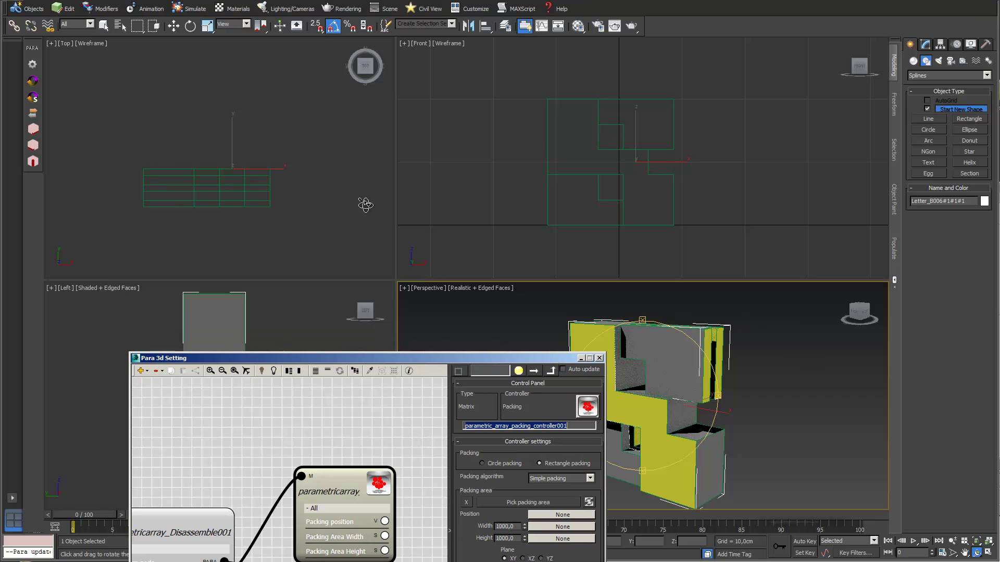
middle_click(245, 119)
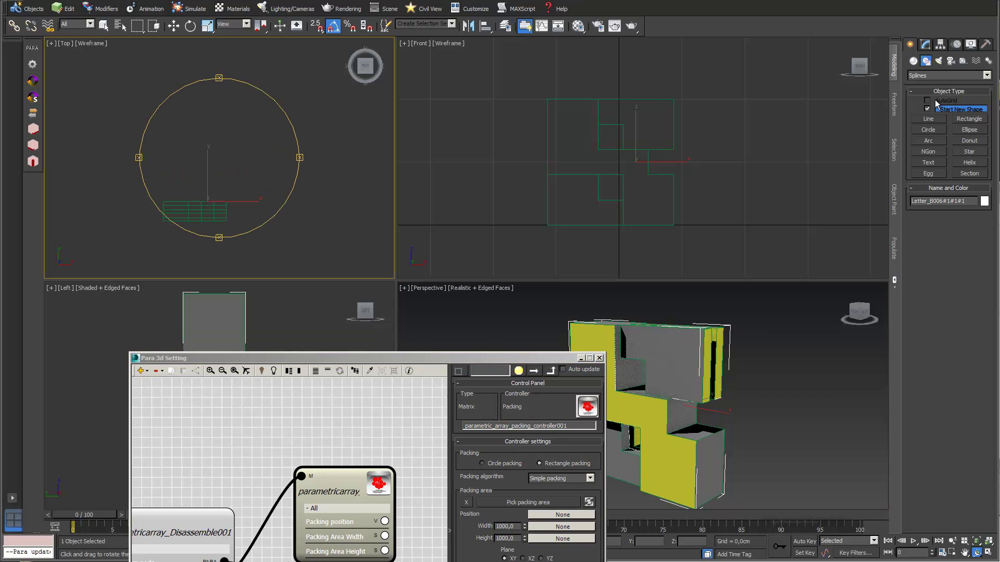
left_click(970, 118)
left_click_drag(250, 142, 346, 190)
left_click_drag(974, 299, 891, 299)
type("80")
key("Return")
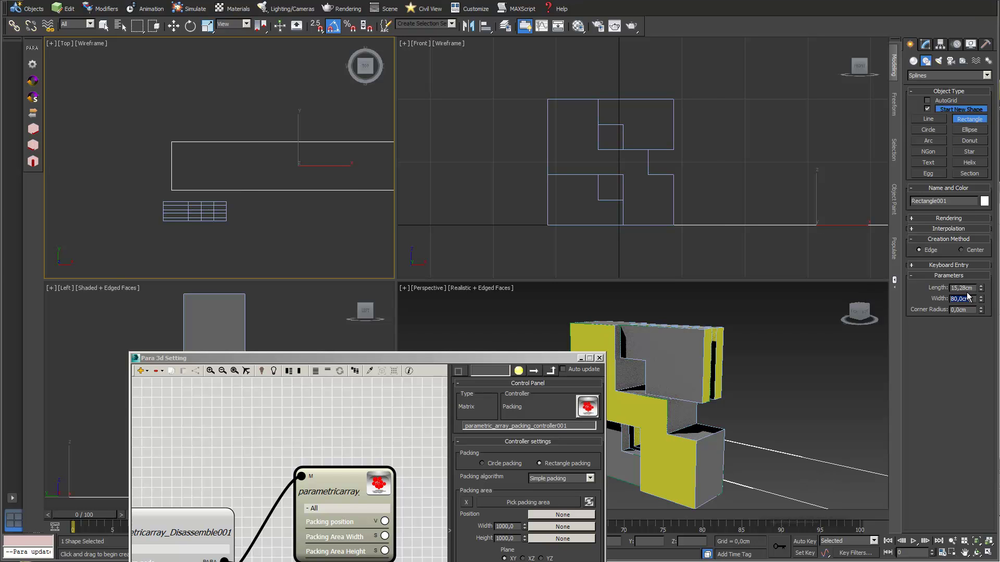
left_click_drag(975, 288, 849, 294)
type("45")
key("Return")
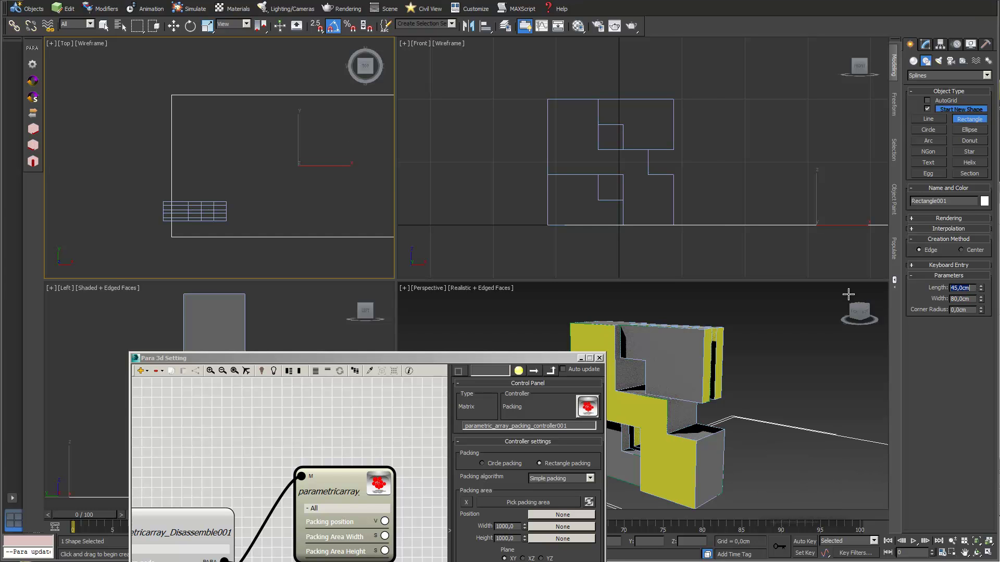
Move the rectangle along the ground plane so it lies beside the letter in the top view.
scroll(183, 150, "down", 5)
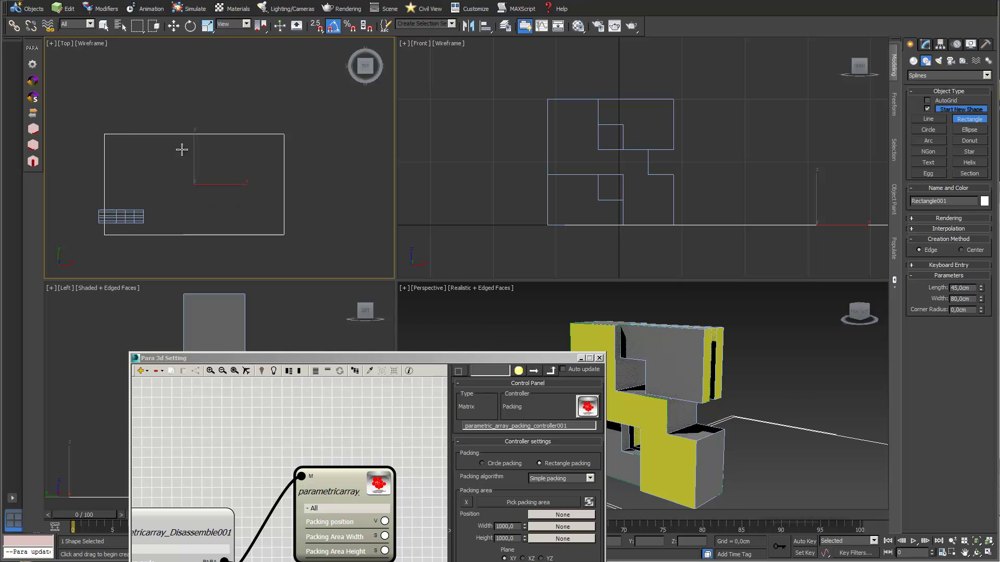
left_click(172, 26)
left_click_drag(208, 157, 256, 167)
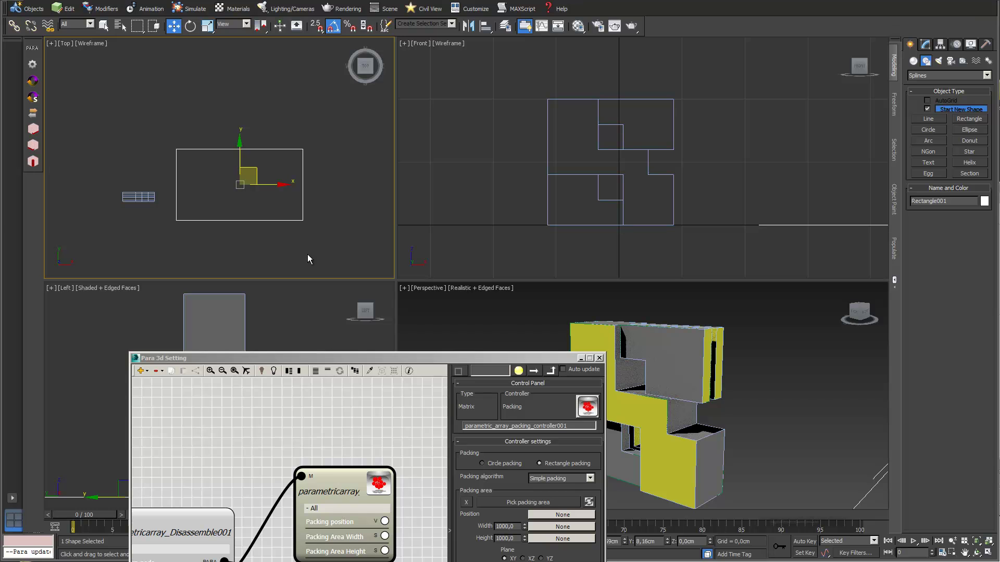
Pick the rectangle as the Packing controller's packing area and update the packed layout.
left_click(470, 412)
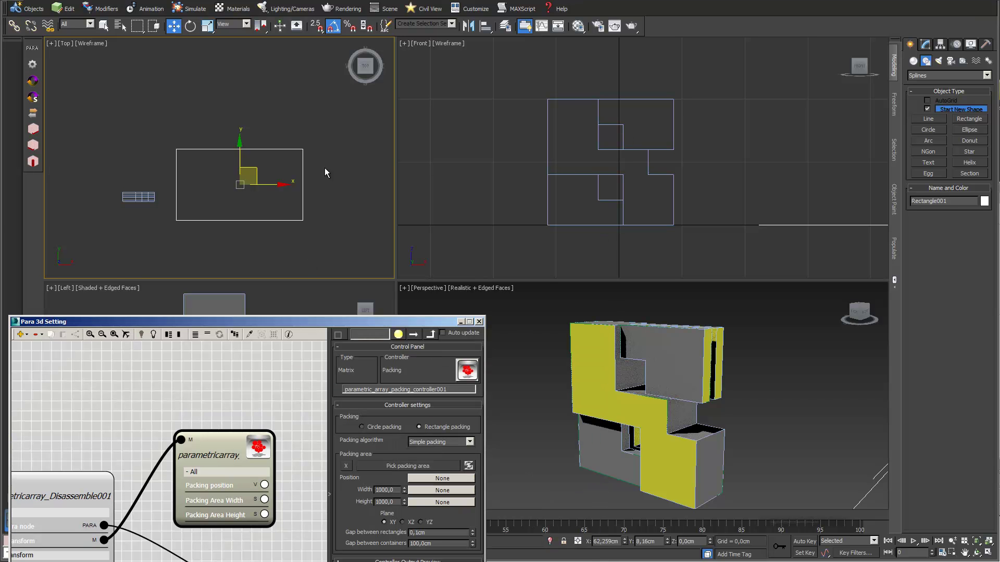
left_click(412, 466)
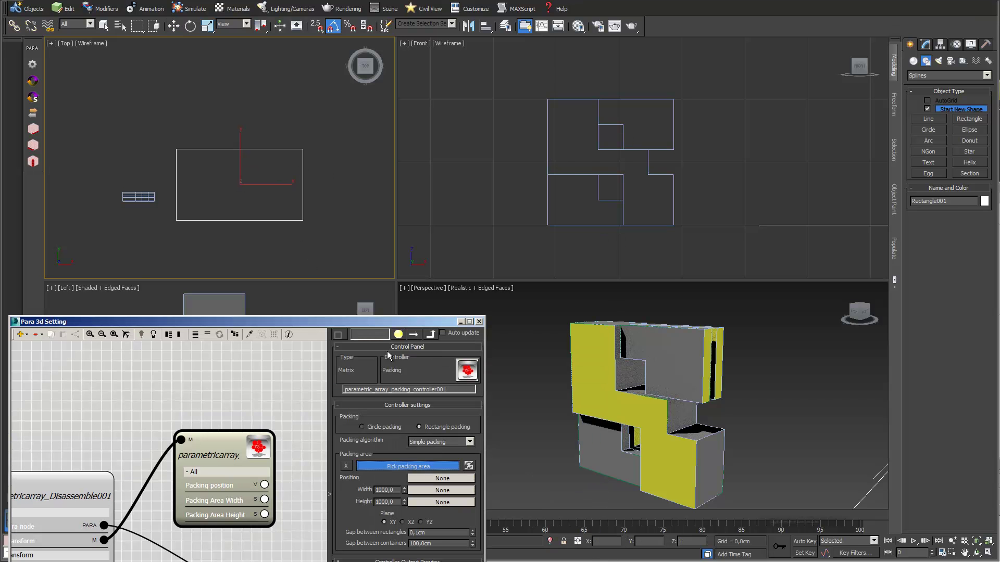
left_click(288, 221)
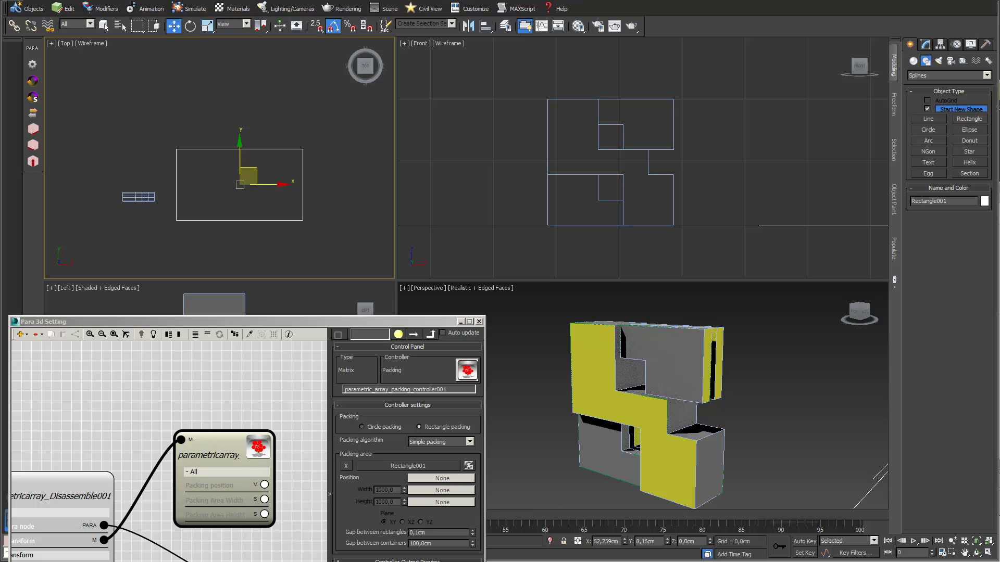
left_click(398, 335)
Try the Simple packing(sorted) algorithm on the disassembled parts and update the layout.
scroll(257, 201, "up", 5)
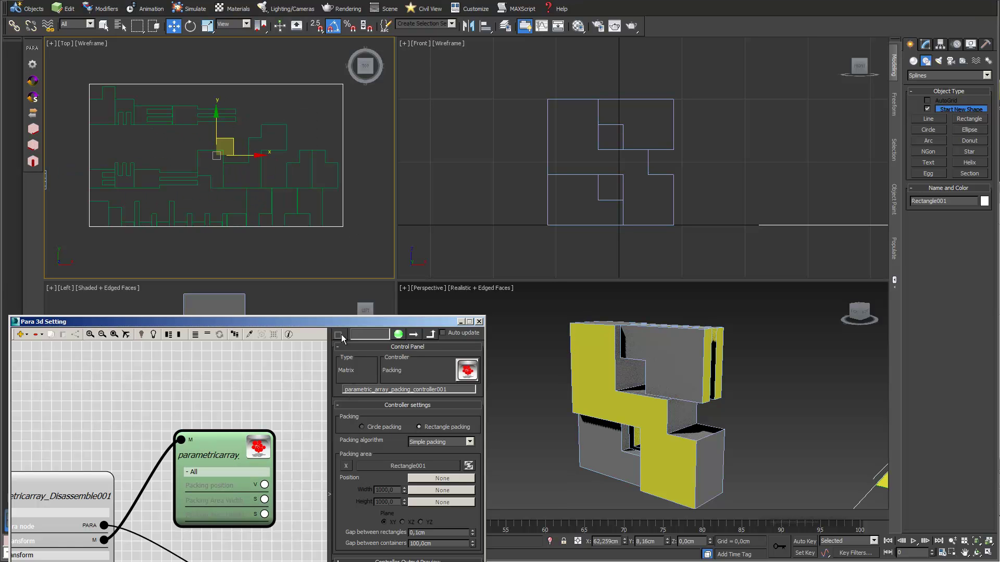
left_click_drag(343, 320, 367, 264)
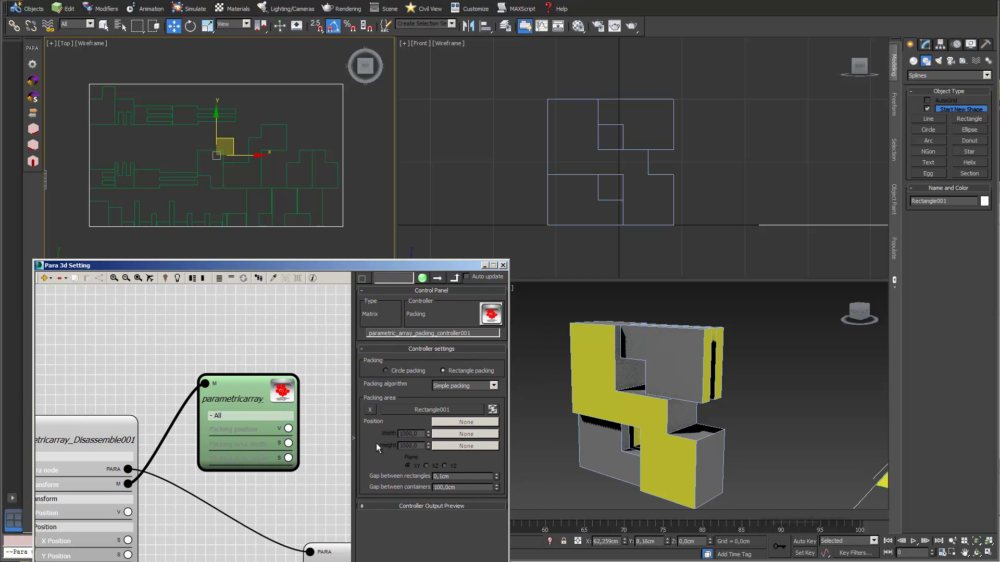
left_click(493, 385)
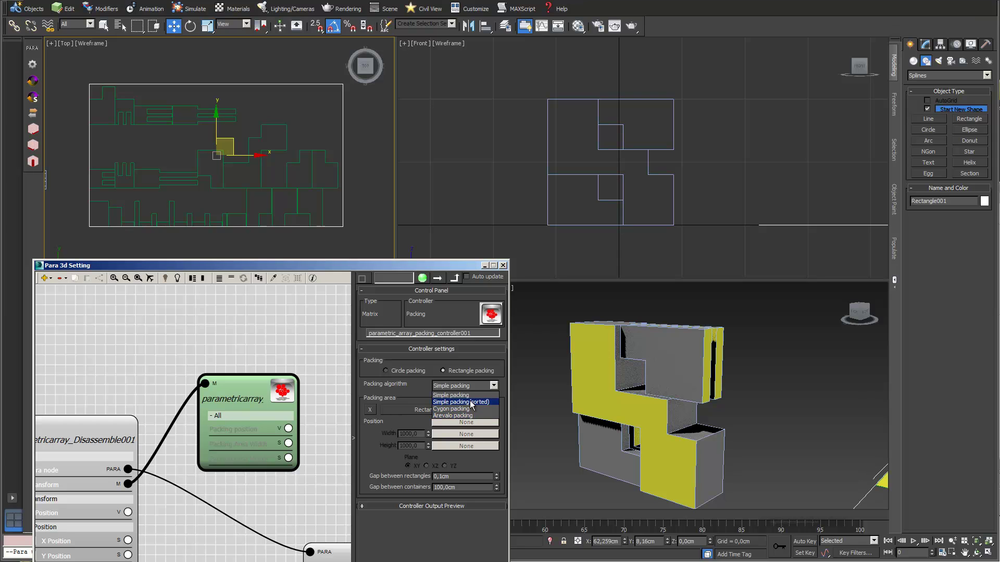
left_click(470, 402)
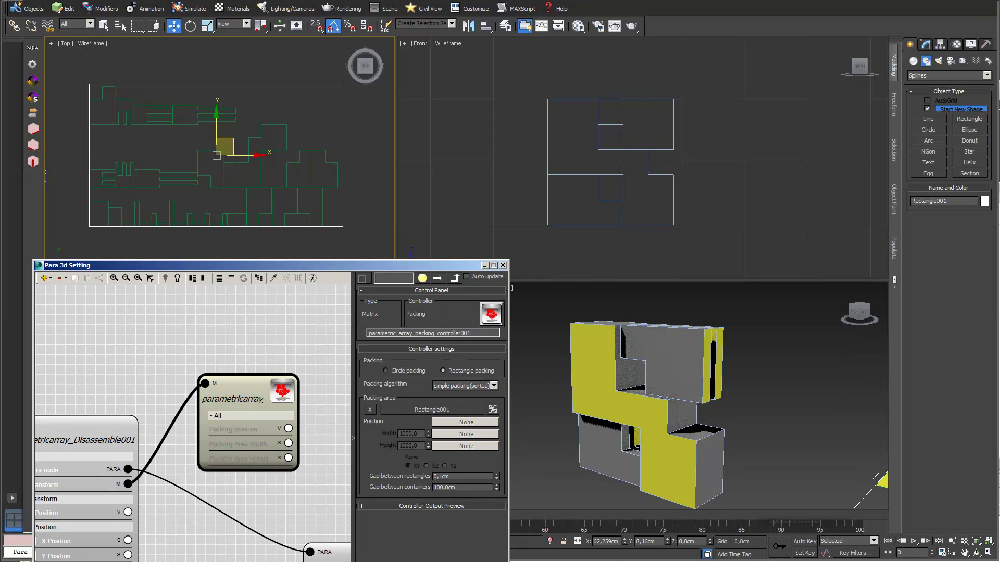
left_click_drag(399, 265, 752, 128)
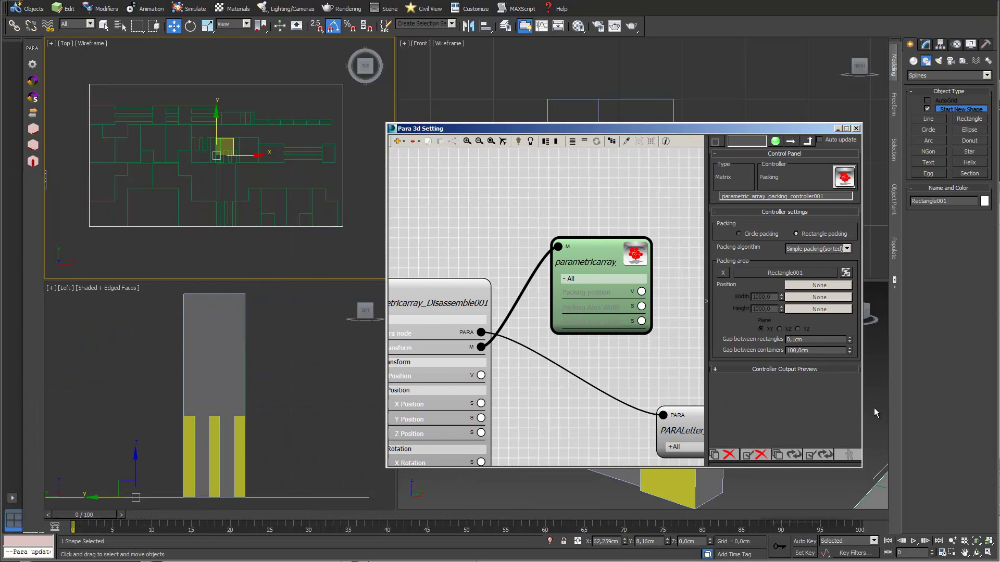
Set the packing algorithm to Arevalo packing, update the layout and inspect the packed parts up close.
left_click(846, 249)
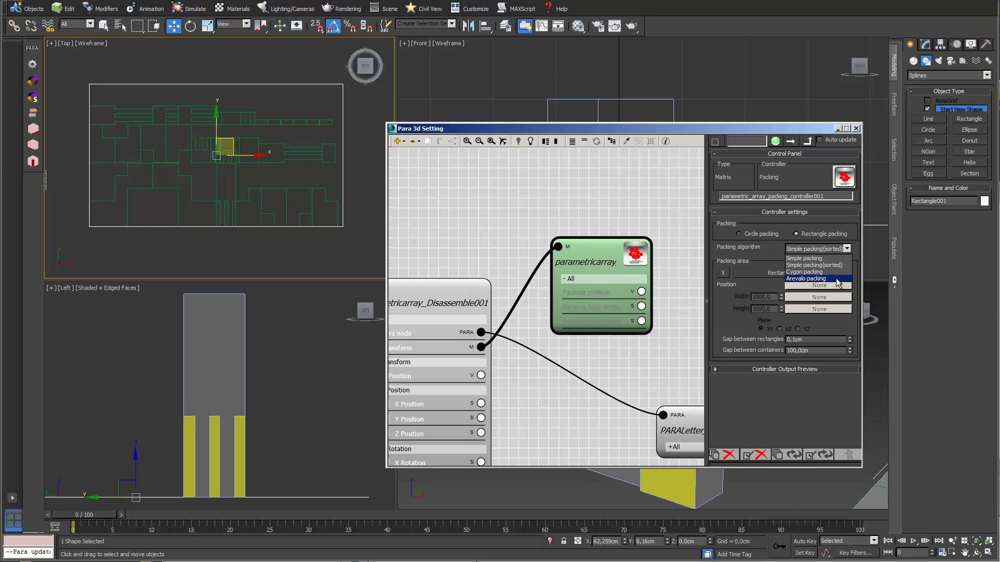
left_click(837, 280)
left_click(818, 454)
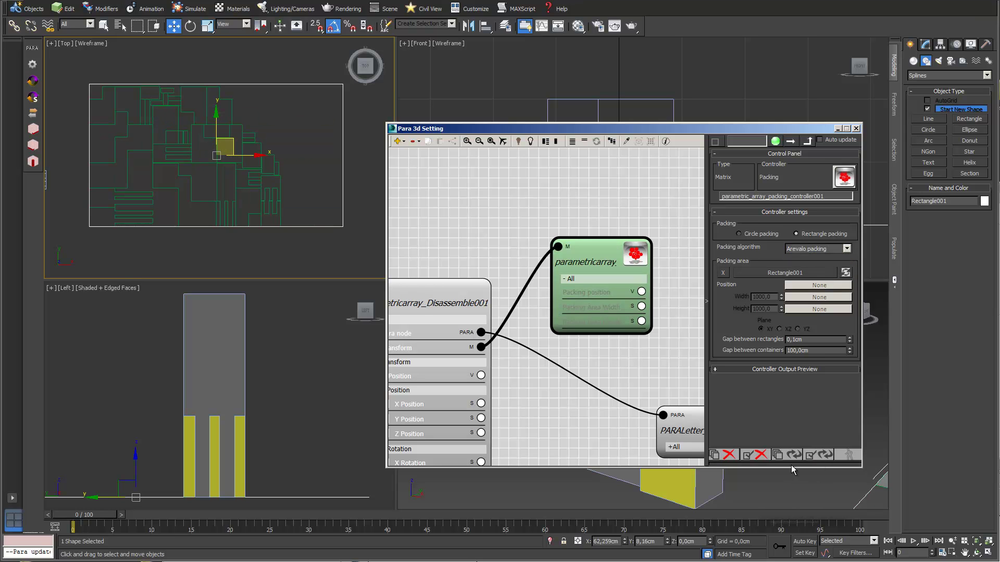
scroll(214, 168, "up", 5)
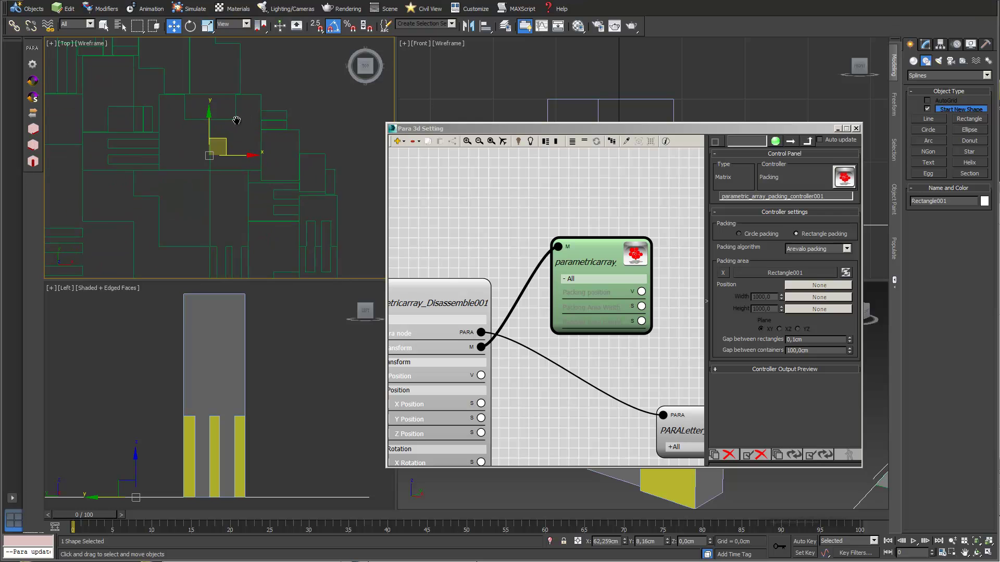
Set the gap between rectangles to 1.0 cm, update the packed layout and inspect the spacing across the whole rectangle.
left_click(795, 340)
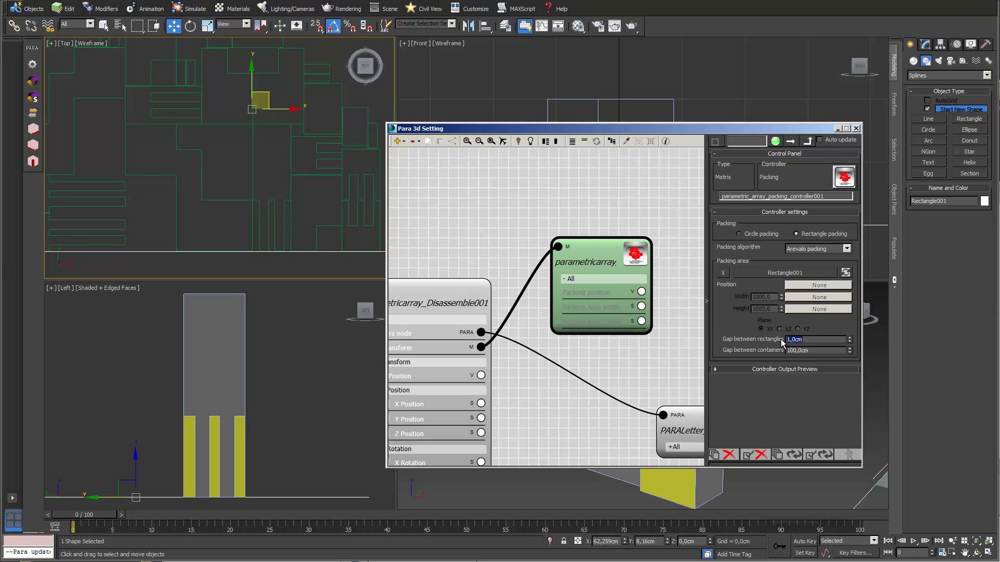
left_click(828, 455)
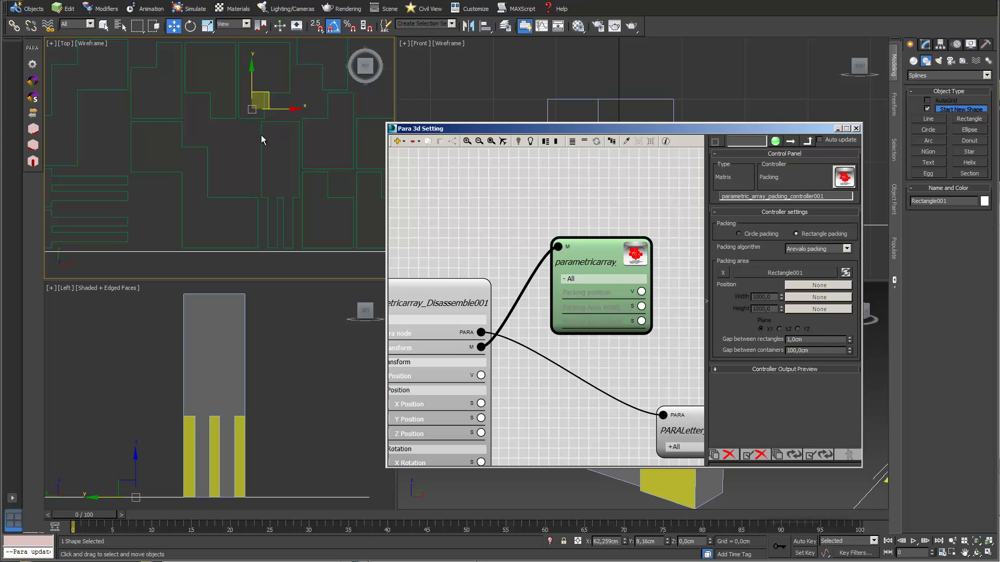
scroll(251, 124, "down", 2)
middle_click(252, 128)
scroll(252, 128, "down", 4)
middle_click_drag(252, 128, 240, 165)
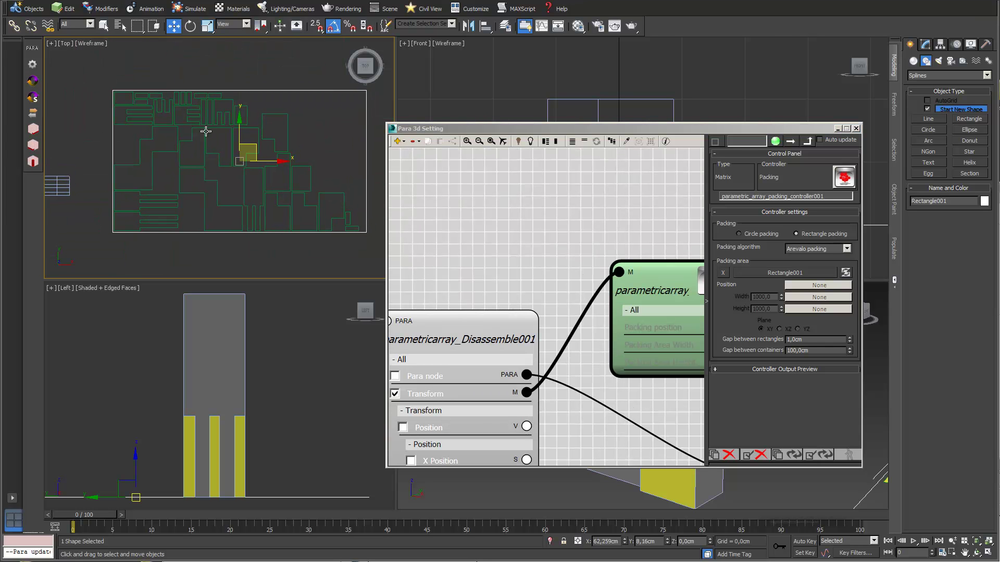
left_click(580, 128)
left_click_drag(580, 129, 499, 155)
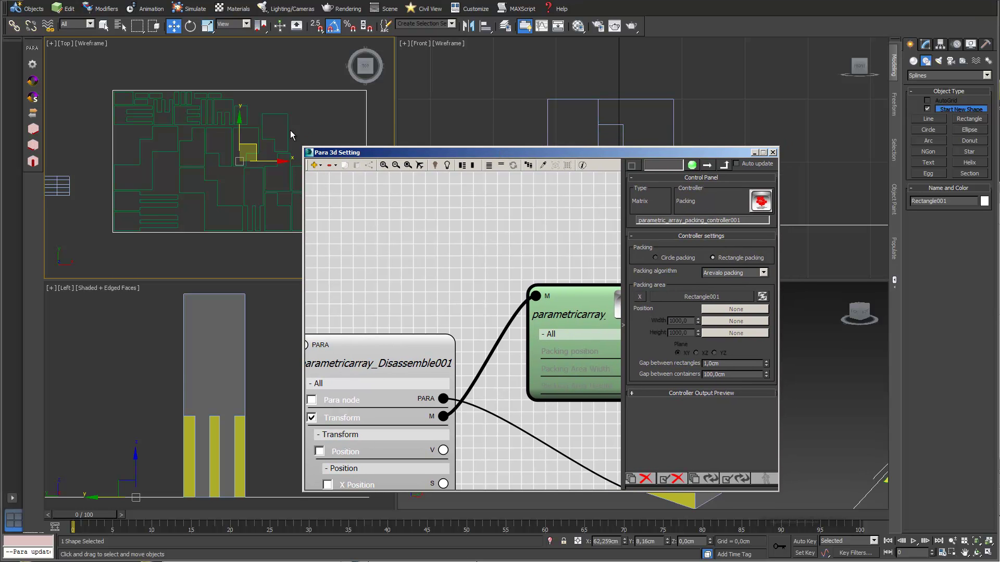
middle_click_drag(280, 124, 228, 127)
scroll(219, 143, "down", 3)
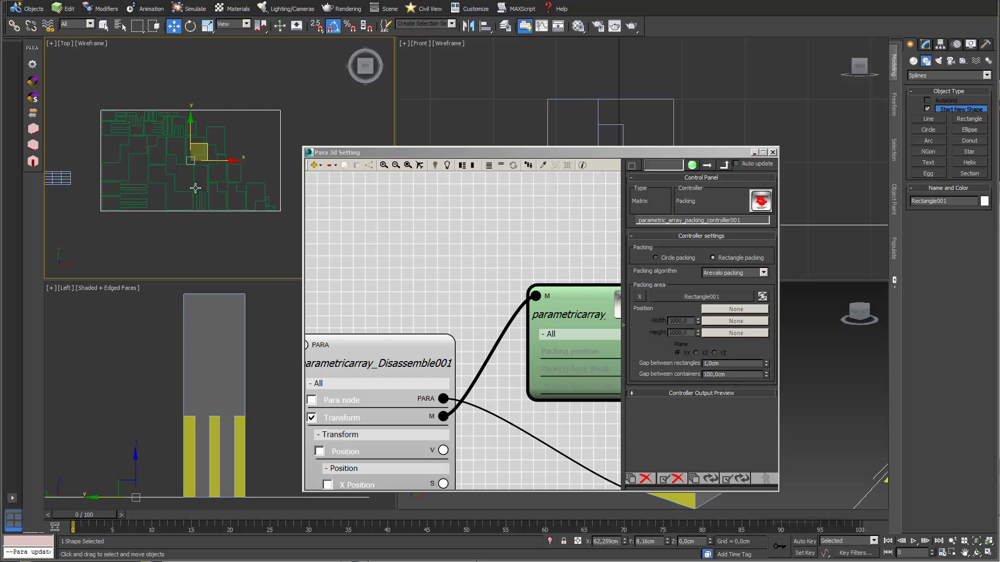
Enable automatic syncing with the picked packing area and reduce the rectangle's width to about 55.2 cm.
left_click(762, 298)
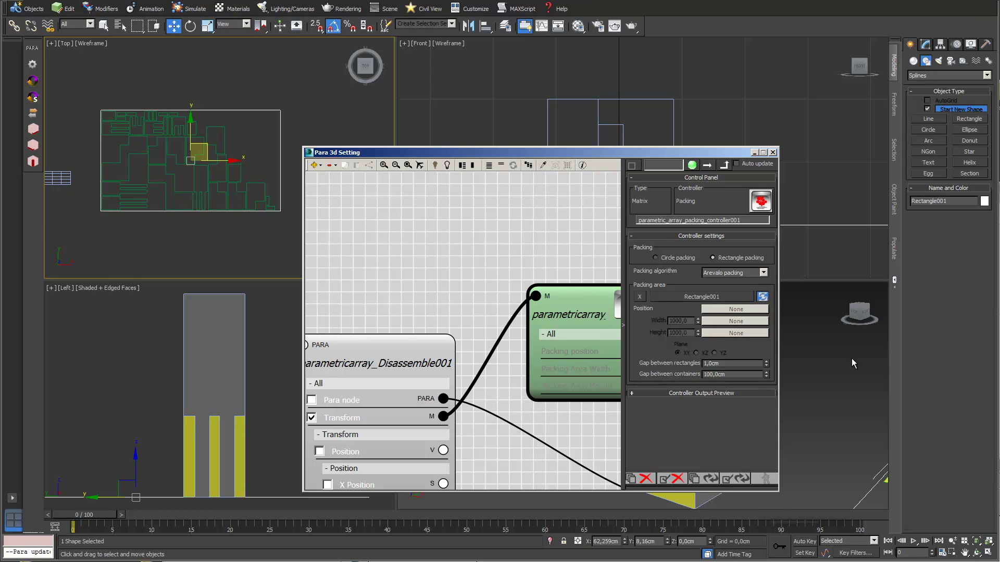
left_click(925, 44)
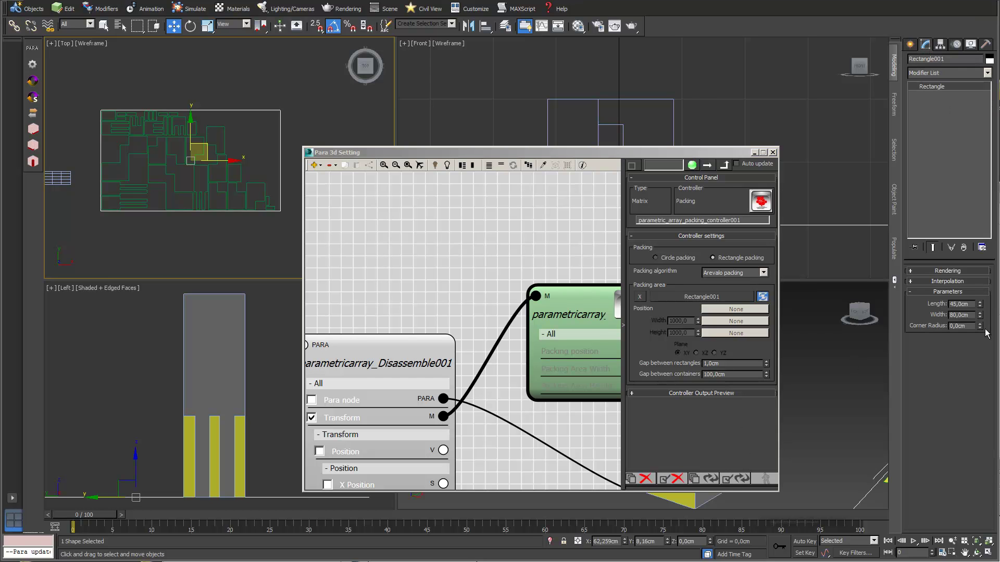
left_click_drag(982, 319, 981, 335)
scroll(217, 134, "down", 2)
middle_click_drag(217, 134, 156, 138)
middle_click_drag(238, 147, 200, 121)
left_click(413, 155)
left_click_drag(413, 155, 502, 236)
middle_click_drag(241, 138, 324, 161)
scroll(325, 162, "down", 2)
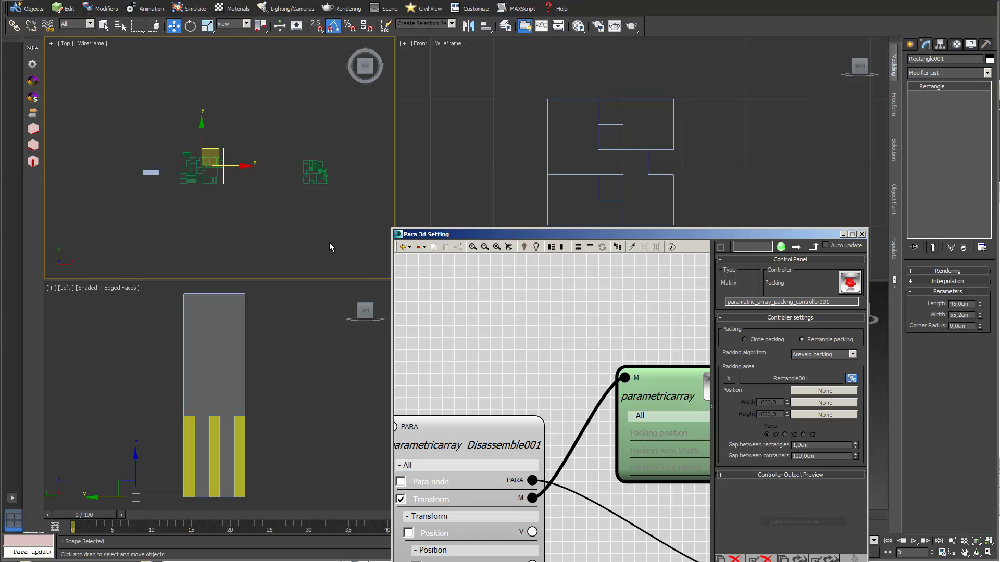
Set the packing controller's gap between containers to 10.0 cm.
left_click(797, 456)
key("Return")
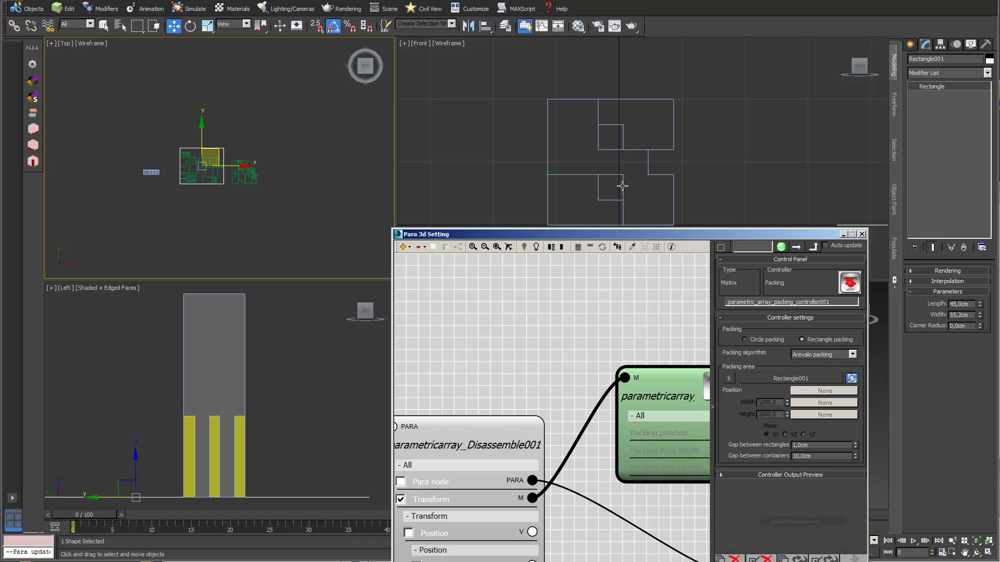
left_click_drag(638, 239, 532, 117)
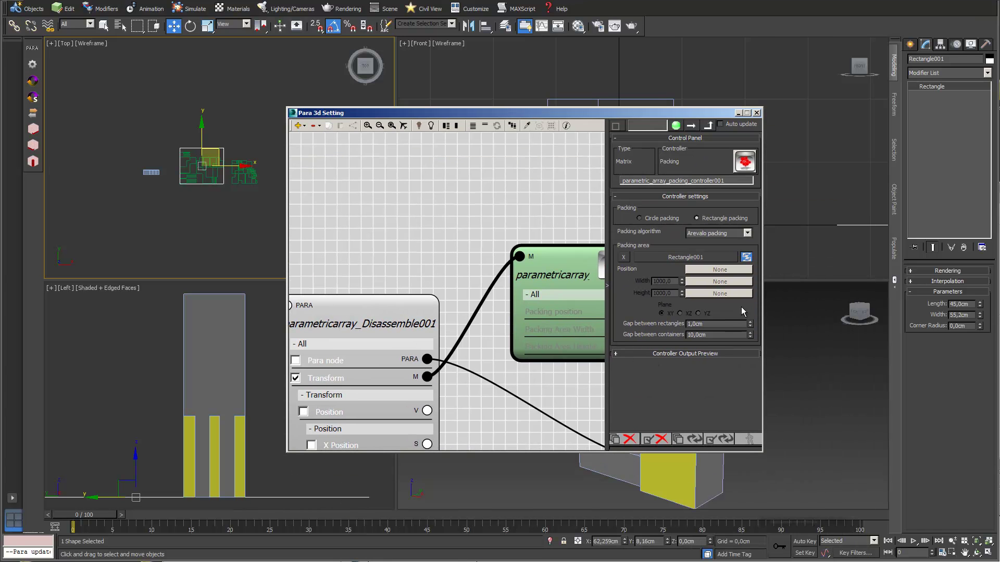
Reduce the packing rectangle's length to about 31.05 cm and deselect it.
left_click_drag(981, 305, 981, 323)
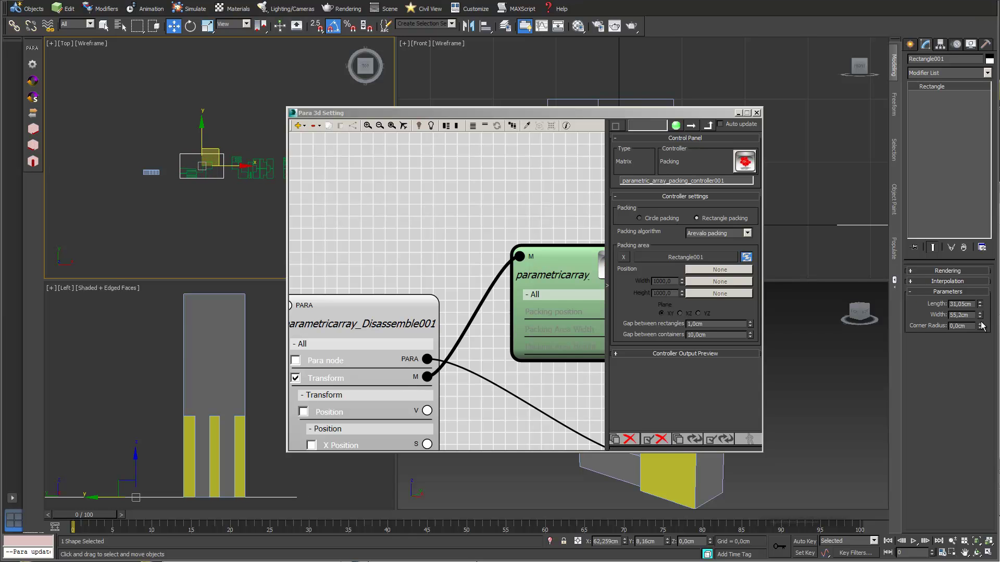
left_click_drag(568, 116, 662, 128)
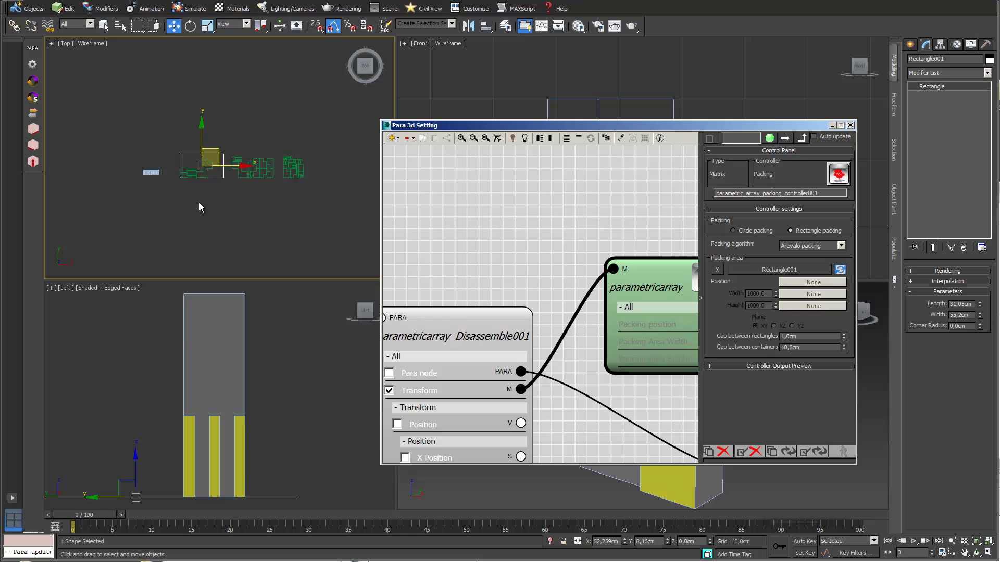
left_click(230, 142)
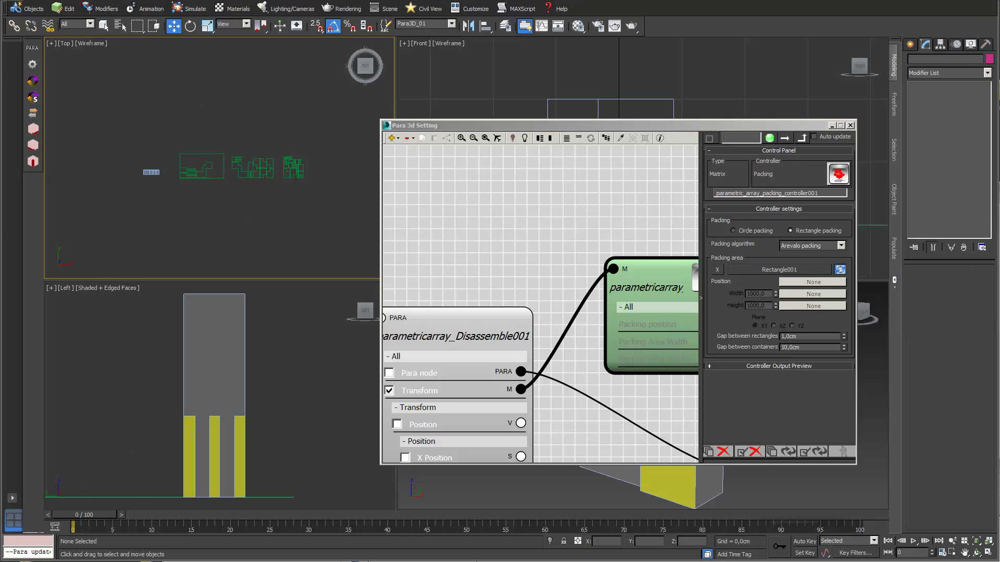
Clear the picked rectangle from the packing area, set its width to 30 and height to 20, and update the layout.
left_click(760, 131)
left_click_drag(760, 130, 698, 152)
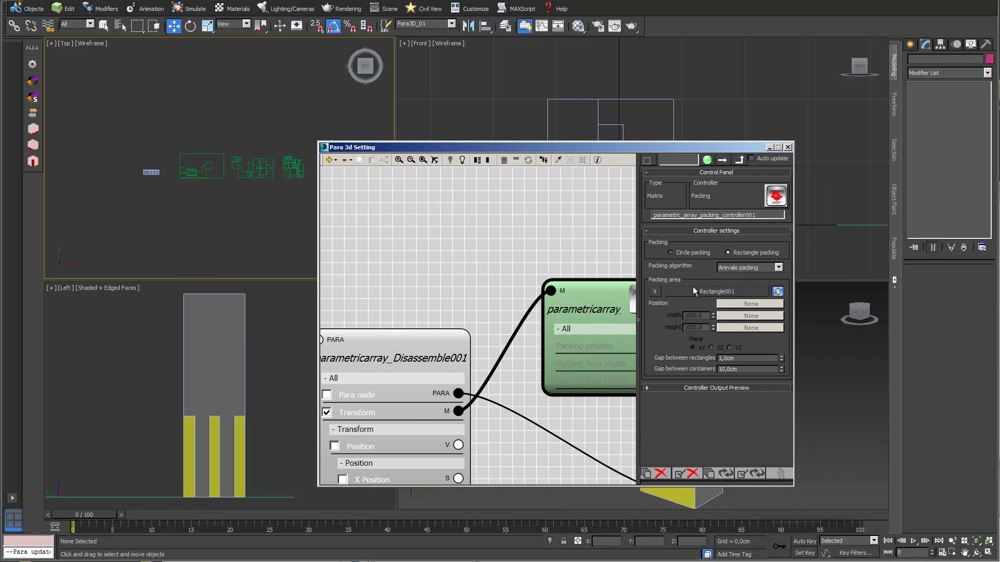
left_click(656, 292)
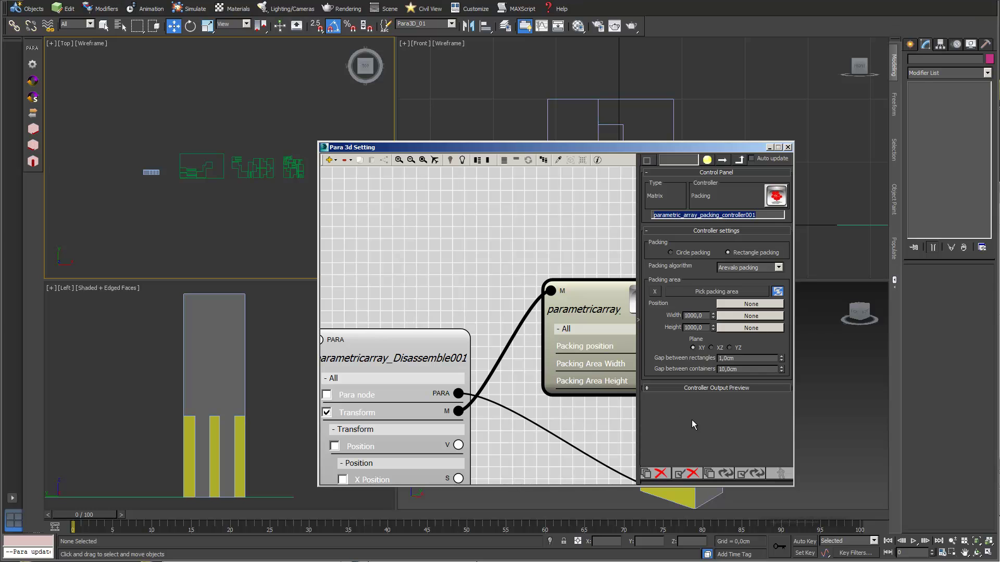
double_click(690, 315)
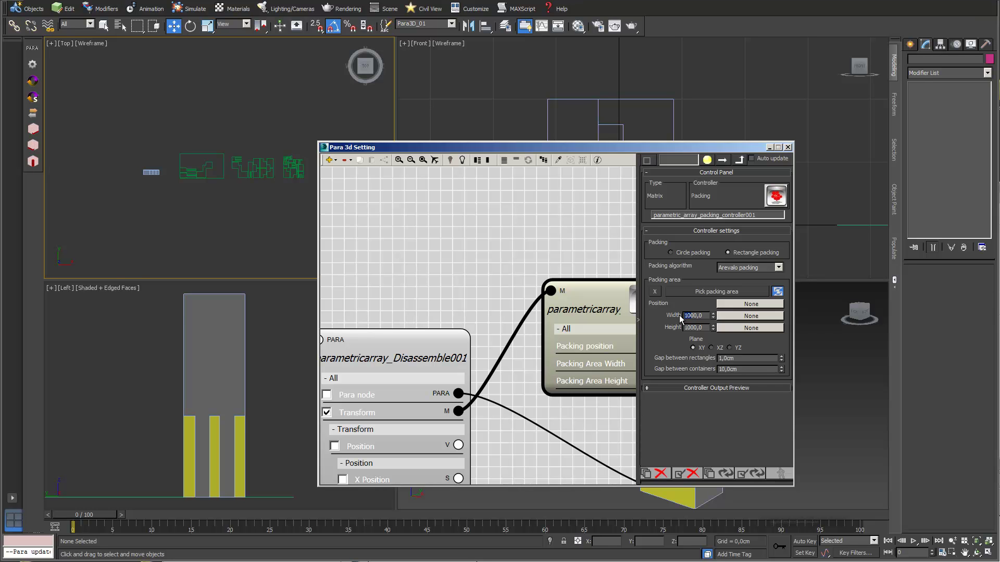
key("BackSpace")
type("3")
double_click(693, 326)
type("200")
key("BackSpace")
key("Return")
left_click(748, 473)
Move the rectangle clear of the packed parts in the top view.
left_click_drag(506, 152, 459, 282)
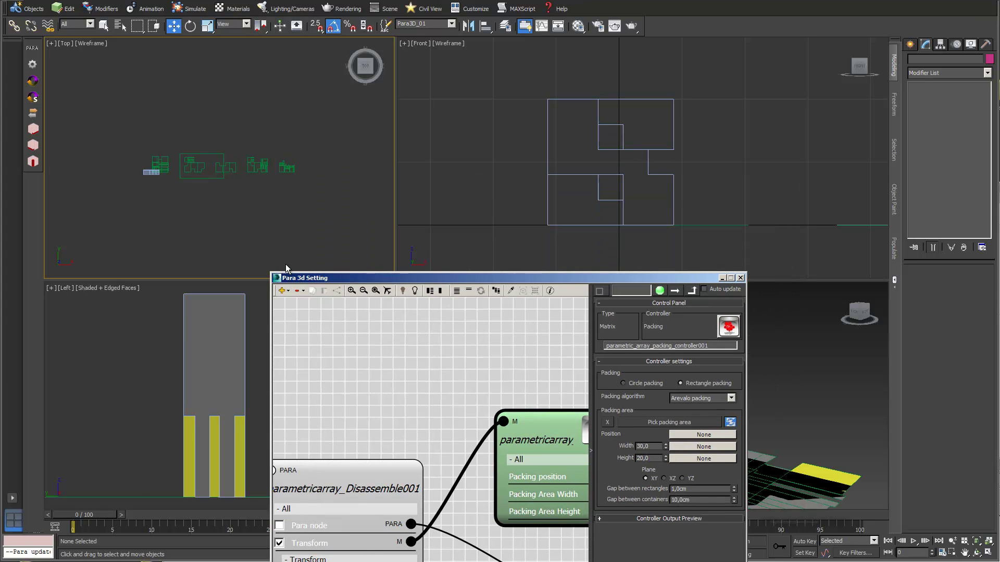
left_click(191, 175)
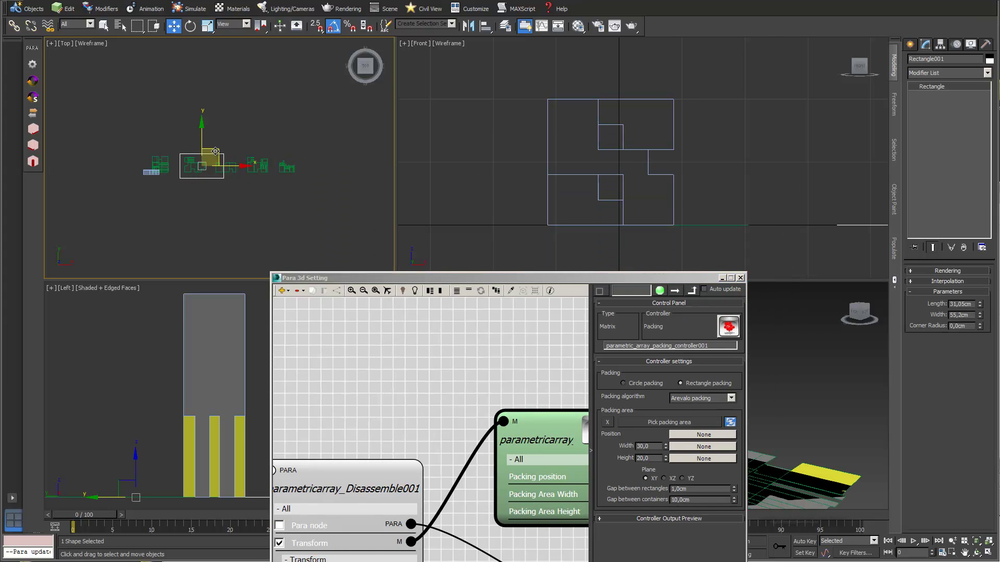
left_click_drag(214, 155, 244, 92)
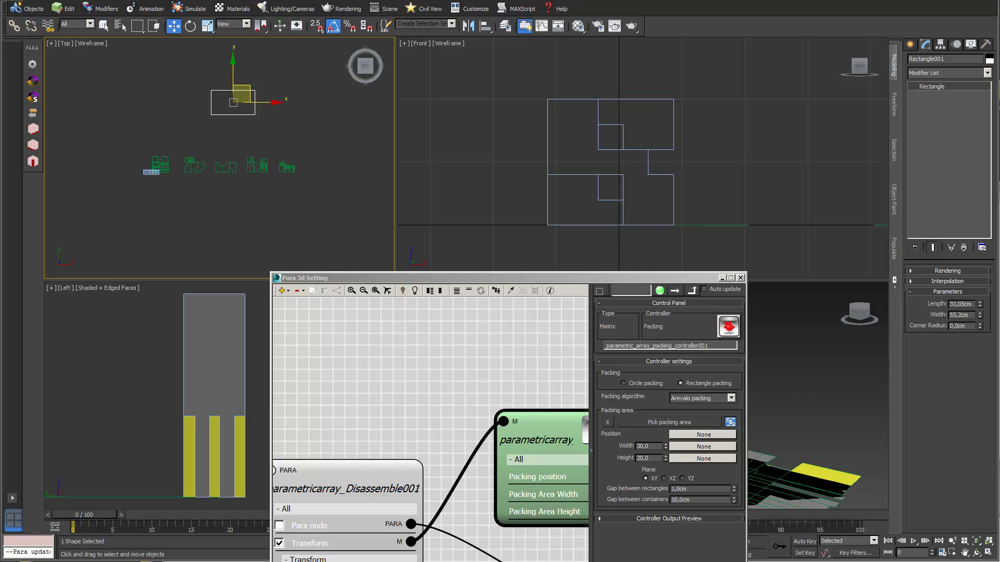
Set the packing area's height to 60 and update the packed layout.
left_click(639, 458)
type("6")
key("Return")
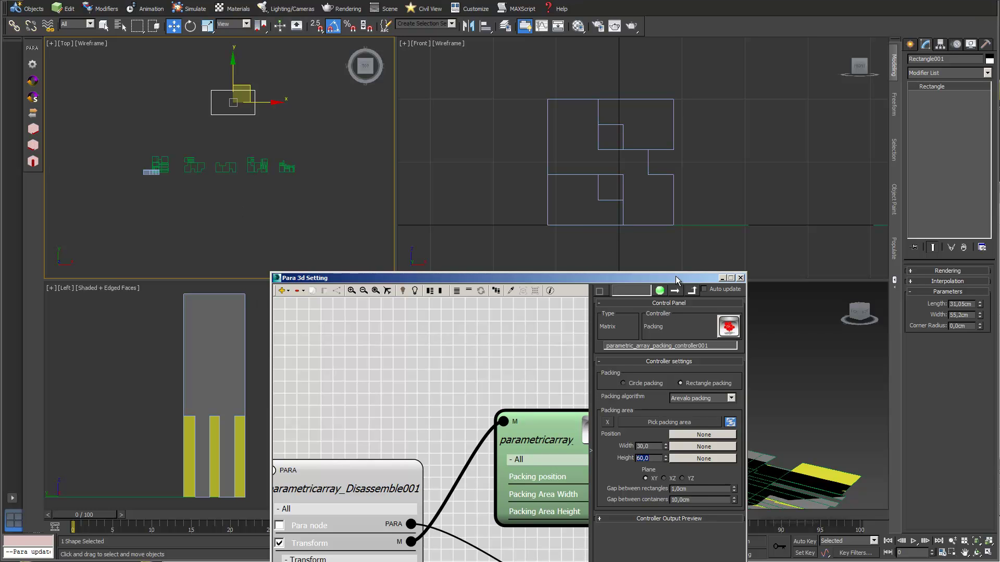
left_click_drag(676, 279, 796, 119)
left_click(825, 444)
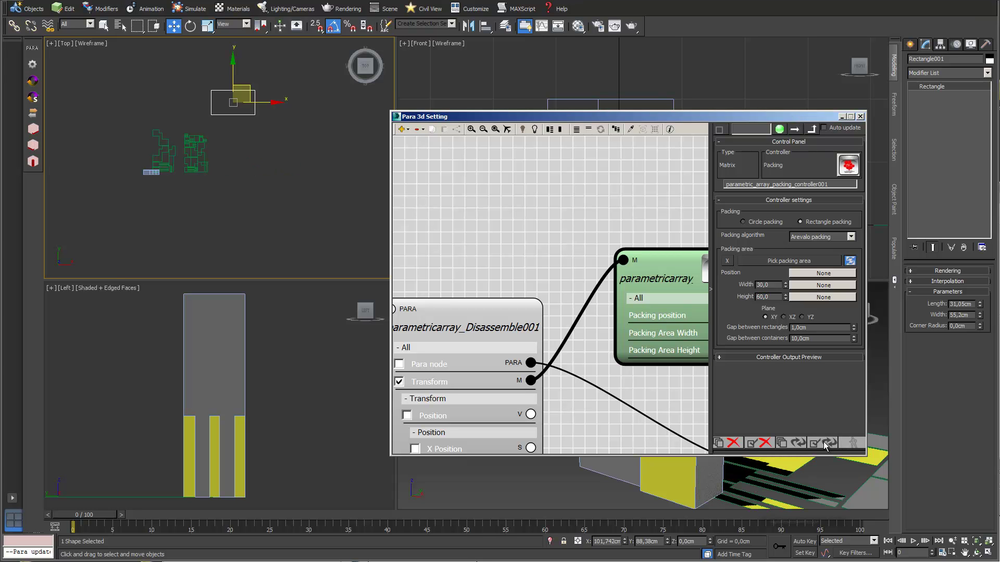
Change the packing algorithm to Simple packing, update the layout and inspect the packed parts in the top view.
left_click(850, 237)
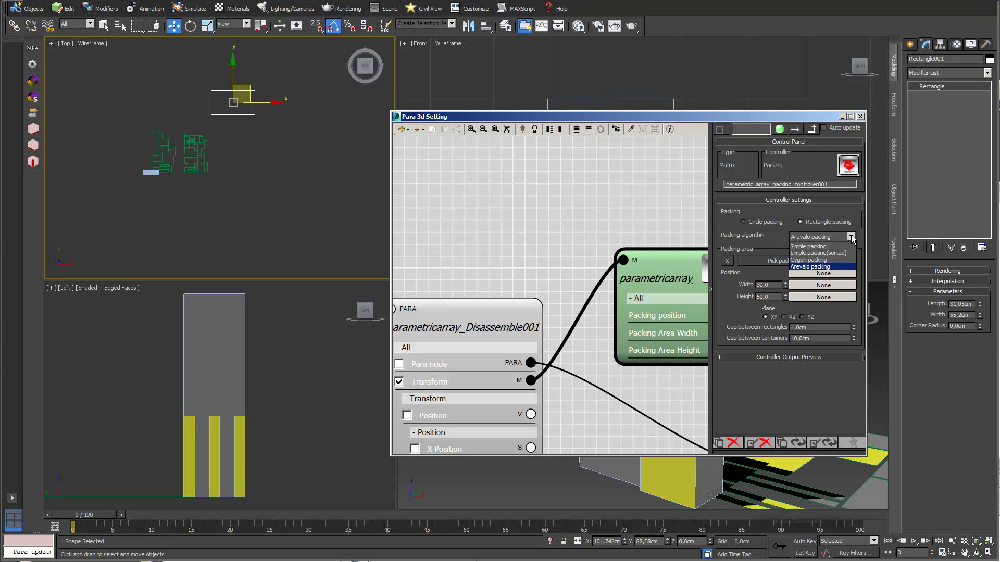
left_click(822, 247)
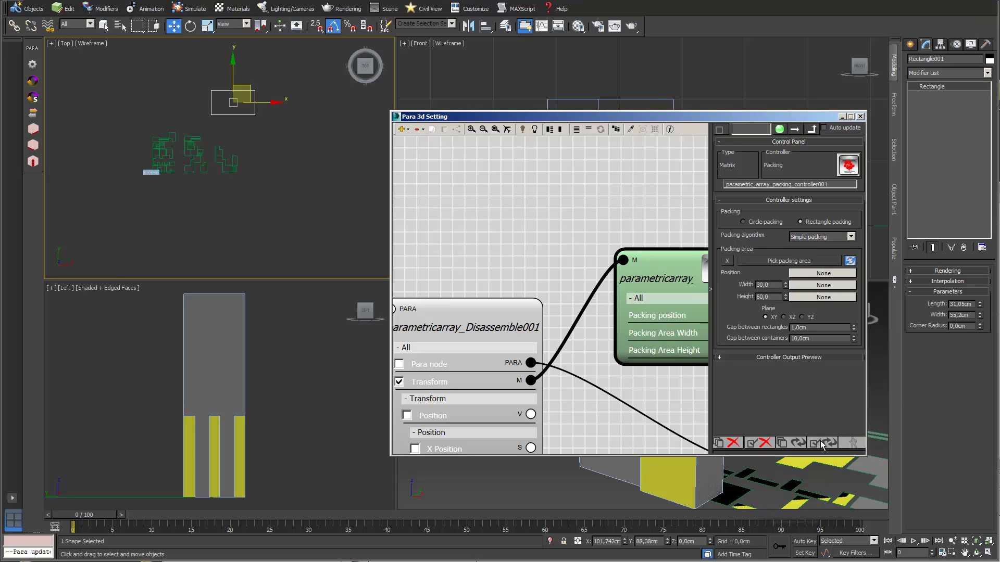
left_click_drag(542, 116, 455, 126)
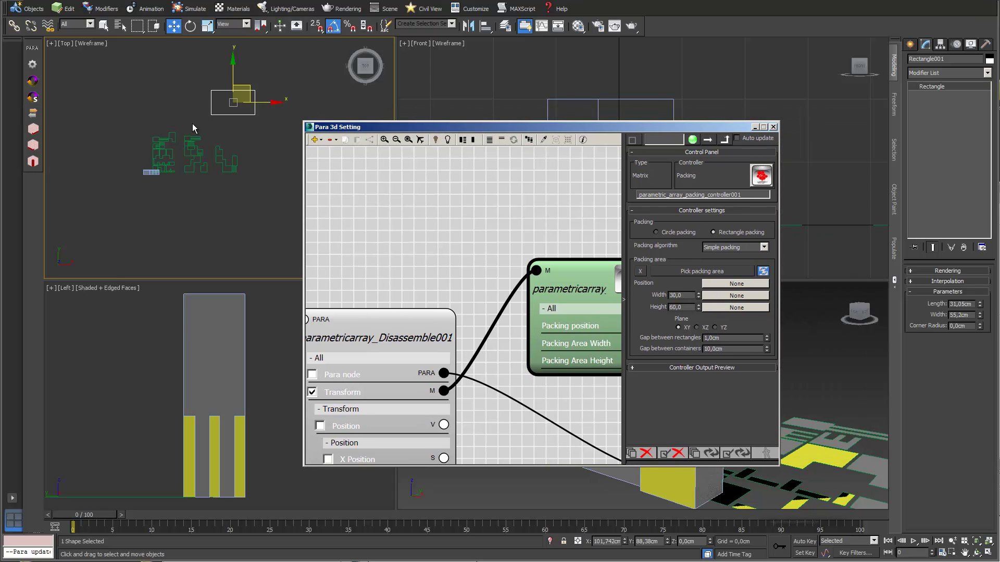
scroll(167, 136, "up", 3)
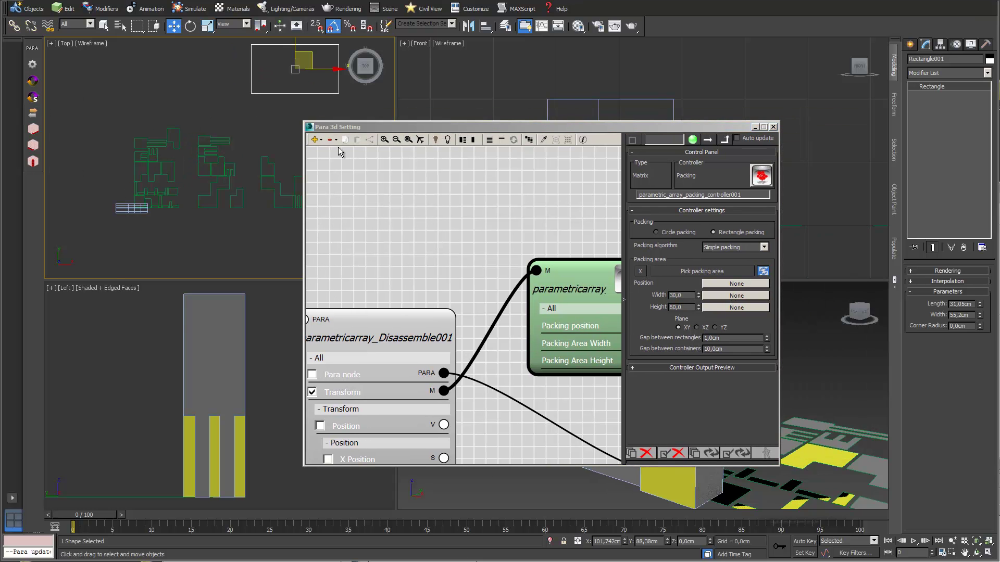
left_click_drag(375, 127, 459, 130)
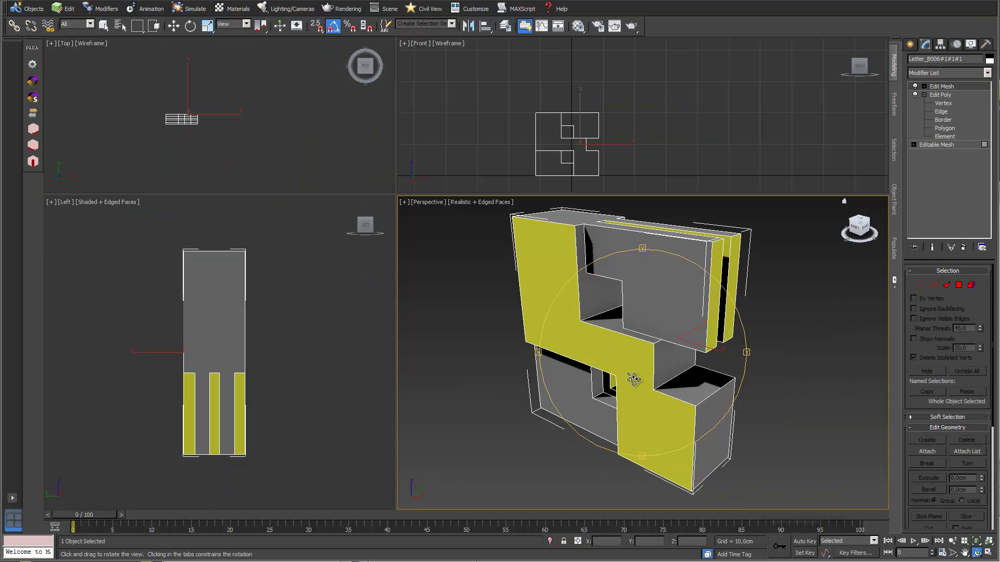
Orbit around the 3D letter to show its faces and open the Material Editor beside it.
left_click_drag(627, 382, 632, 381)
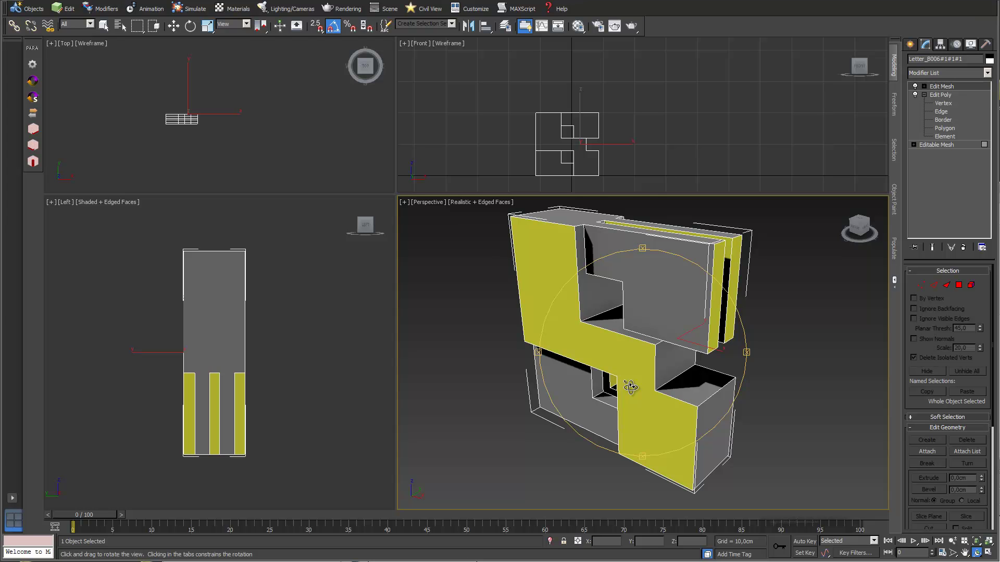
mouse_move(634, 380)
left_mouse_down()
mouse_move(672, 397)
mouse_move(500, 380)
mouse_move(628, 386)
left_mouse_up()
left_click(578, 26)
left_click_drag(440, 355, 336, 42)
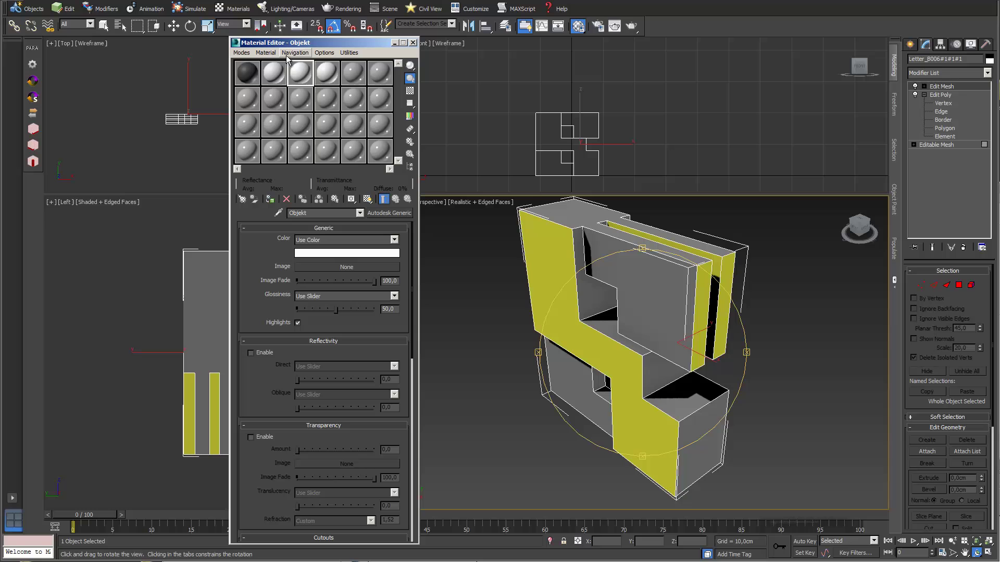
left_click(242, 52)
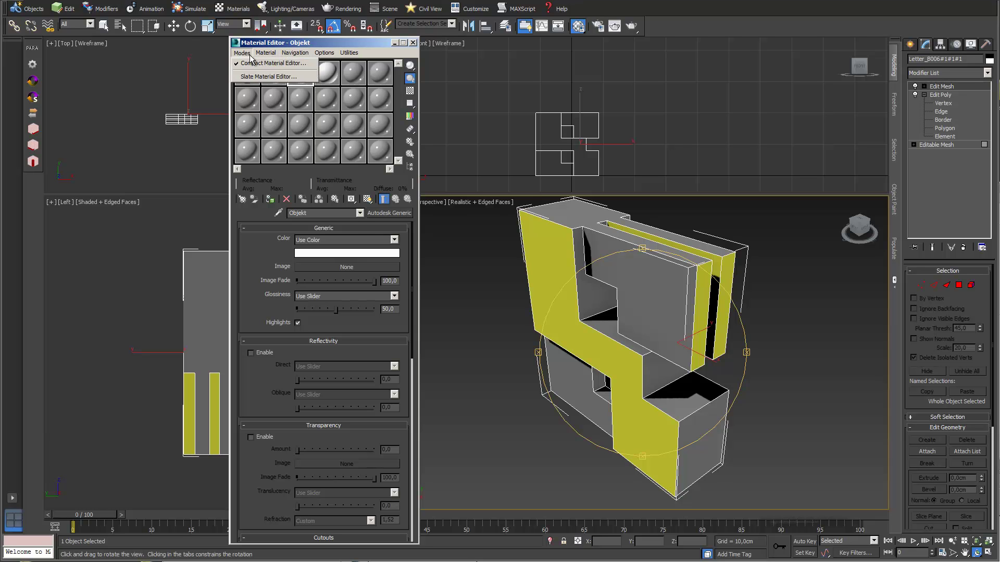
left_click(301, 45)
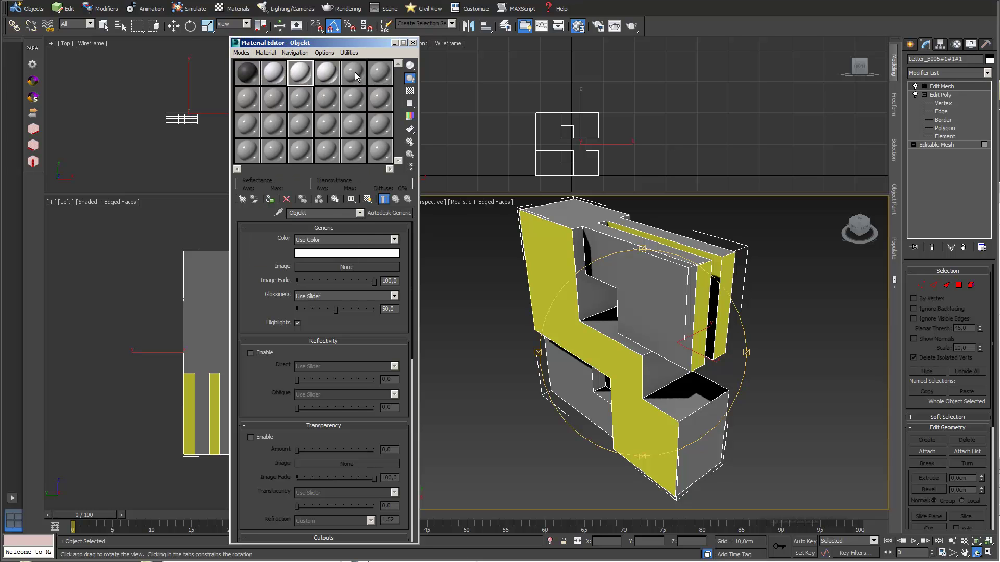
Sample the 3D letter's material into an unused slot of the Material Editor.
left_click(355, 72)
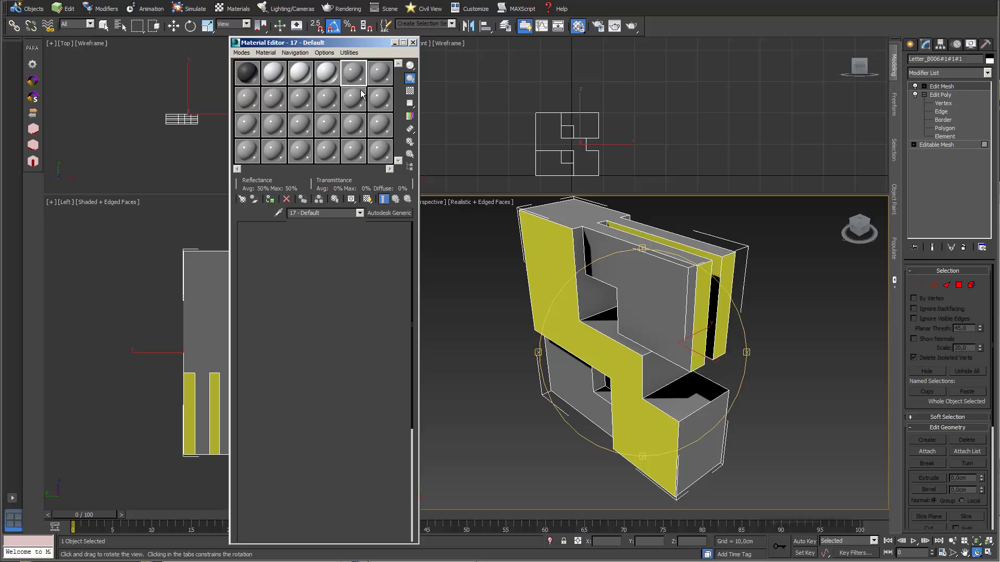
left_click(278, 214)
left_click(658, 283)
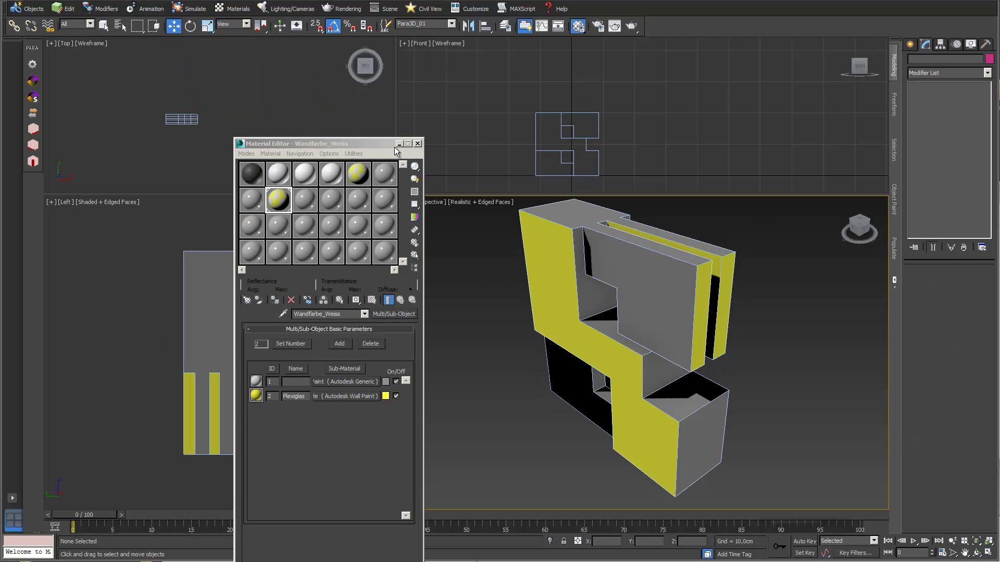
Assign a Para 3d controller to the 3D letter without accessing all vertices of its editable mesh.
left_click_drag(377, 145, 337, 215)
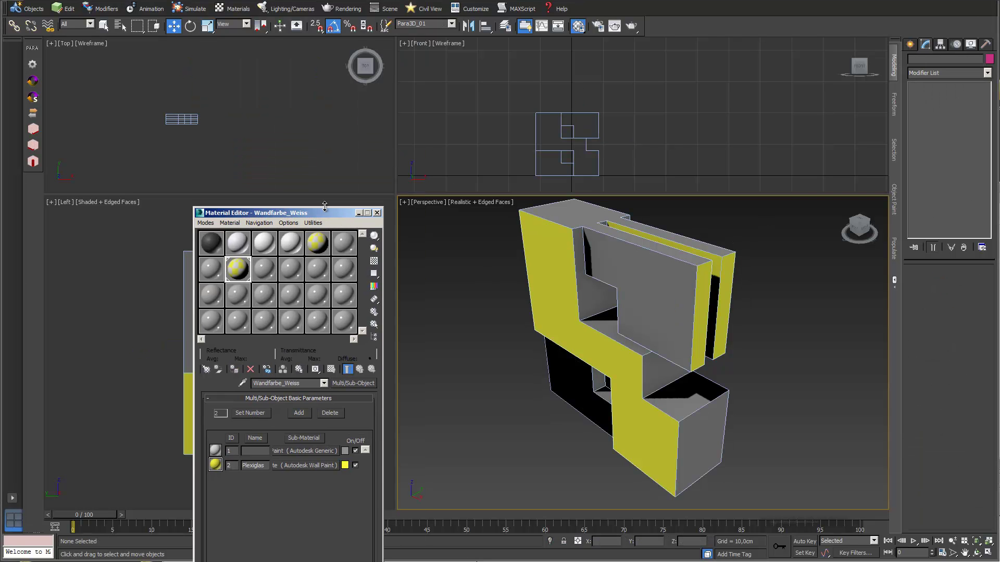
left_click(33, 64)
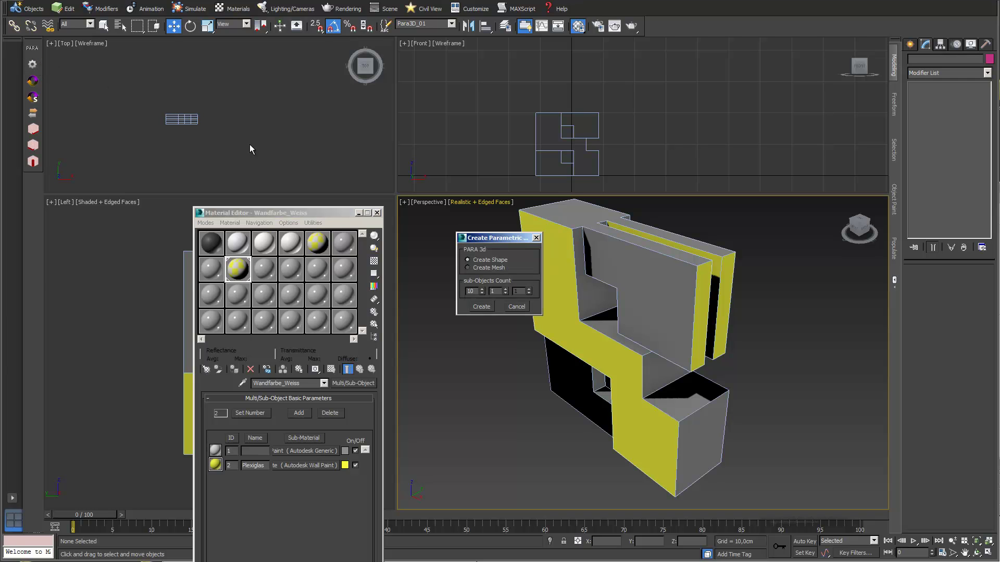
left_click(516, 306)
left_click(553, 310)
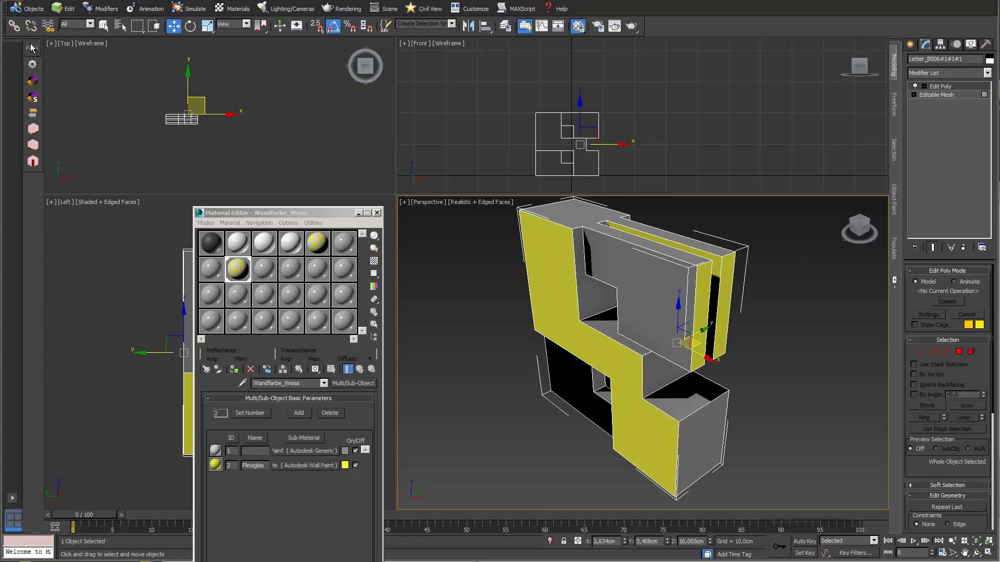
left_click(32, 64)
left_click(468, 252)
left_click(482, 333)
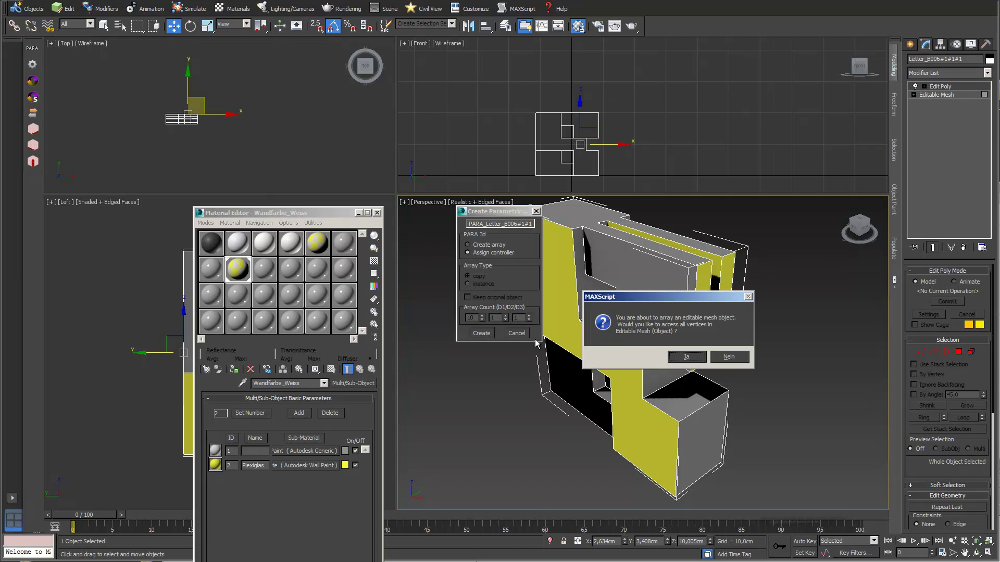
left_click(735, 358)
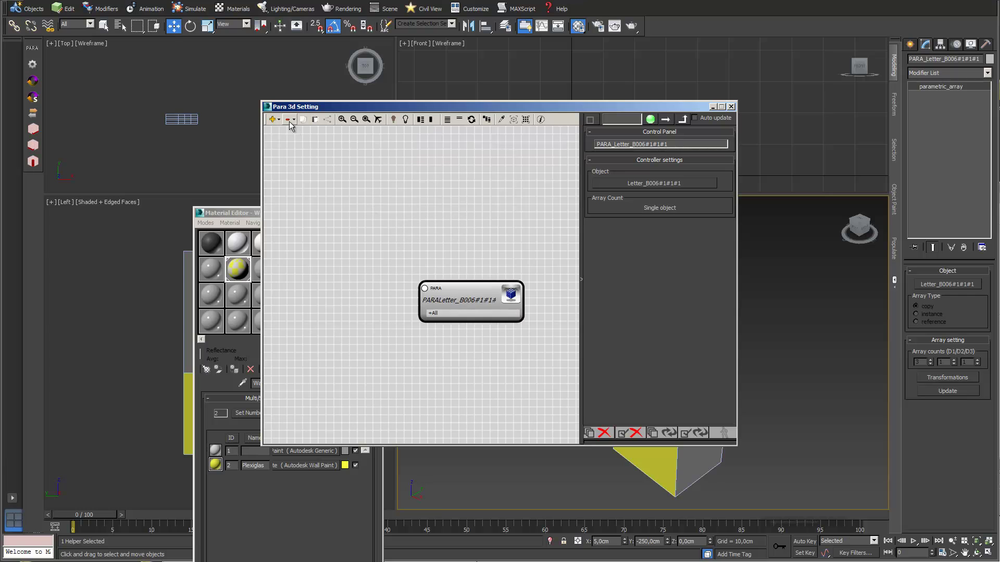
Add a Disassemble node to the Para 3d graph and connect its Para node input to the letter's node.
left_click(272, 120)
mouse_move(299, 132)
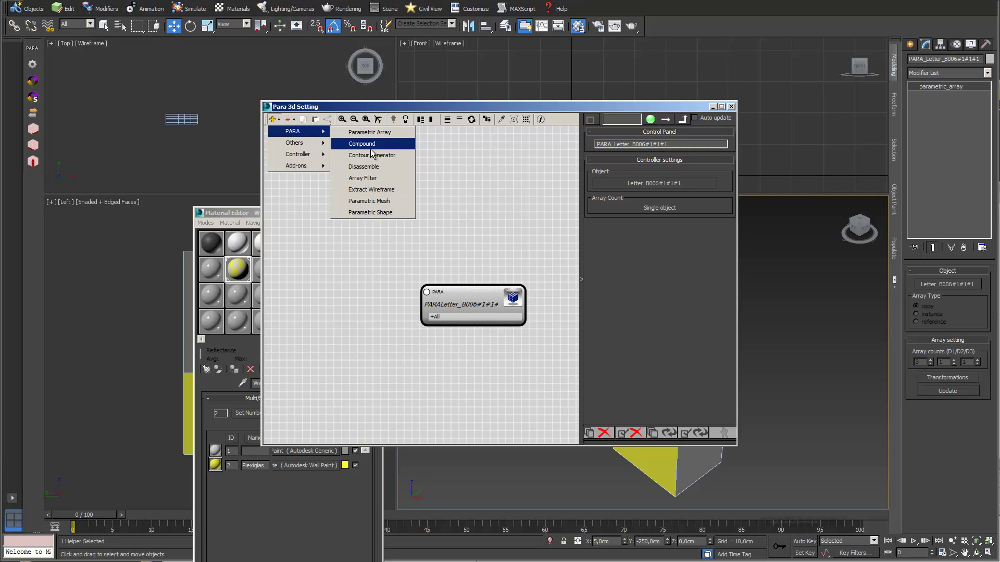
left_click(365, 166)
left_click_drag(416, 271, 426, 292)
Turn off Add thickness for the Disassemble node and disassemble the letter.
left_click(386, 237)
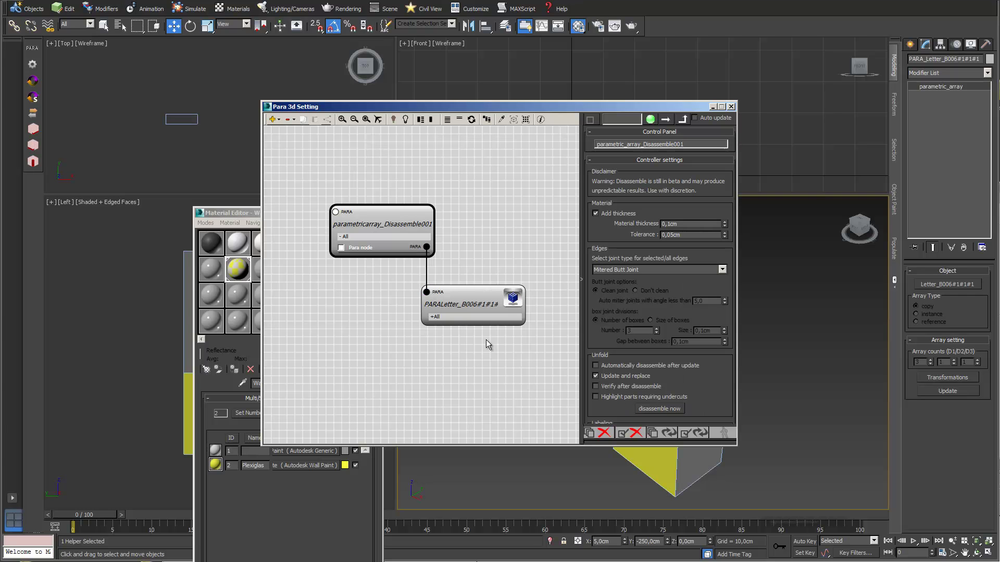
left_click(597, 213)
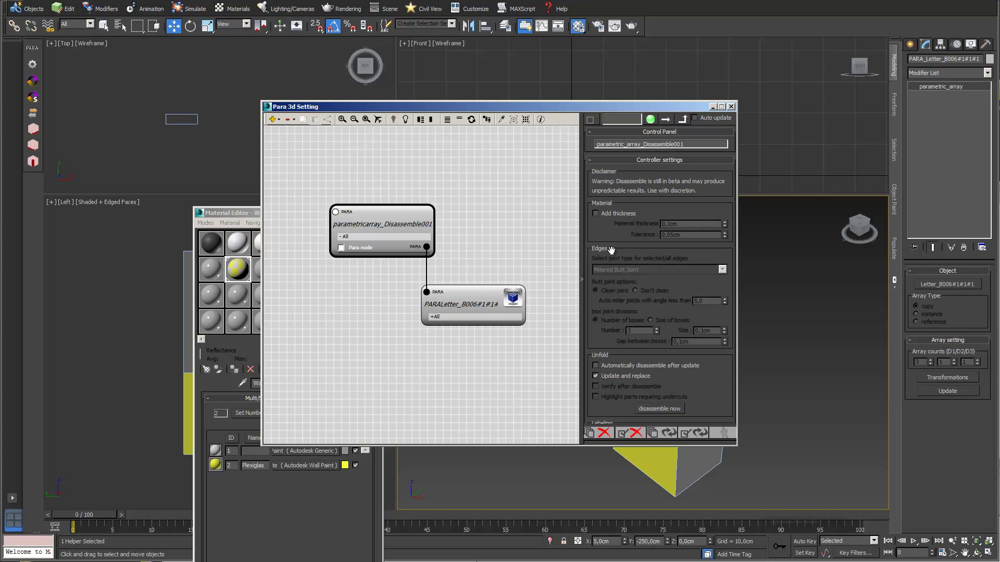
left_click(662, 407)
Reposition the Para 3d Setting window and examine the disassembled letter parts beside it.
left_click_drag(682, 105, 559, 148)
left_click(403, 162)
left_click_drag(411, 150, 287, 177)
left_click_drag(654, 331, 698, 331)
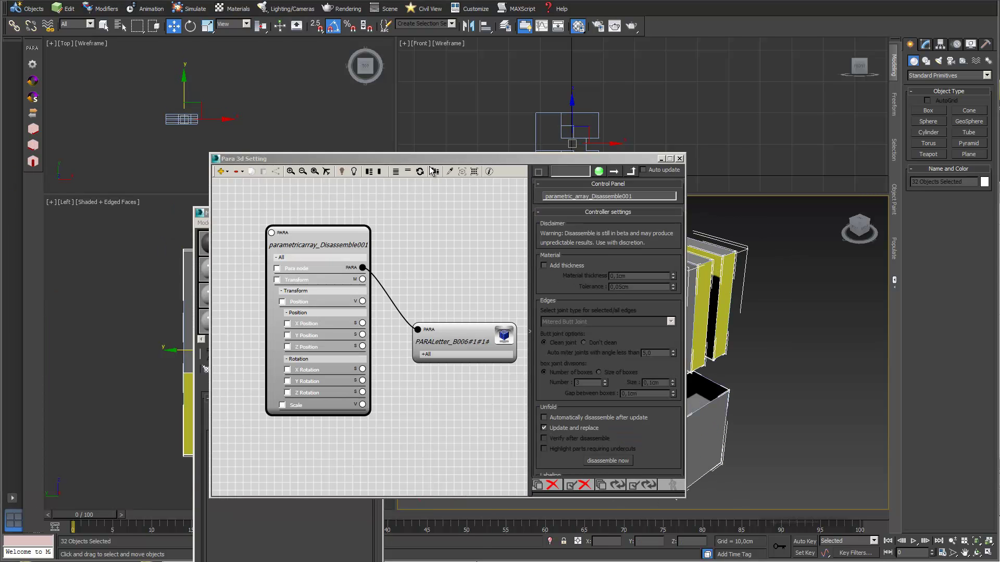
left_click_drag(437, 156, 398, 136)
left_click_drag(284, 208, 239, 185)
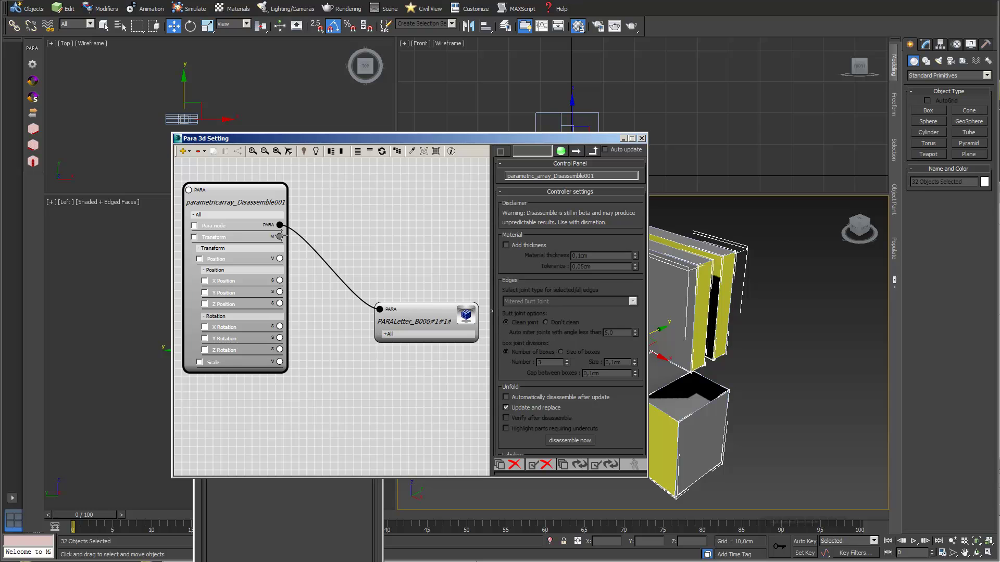
left_click_drag(555, 142, 494, 107)
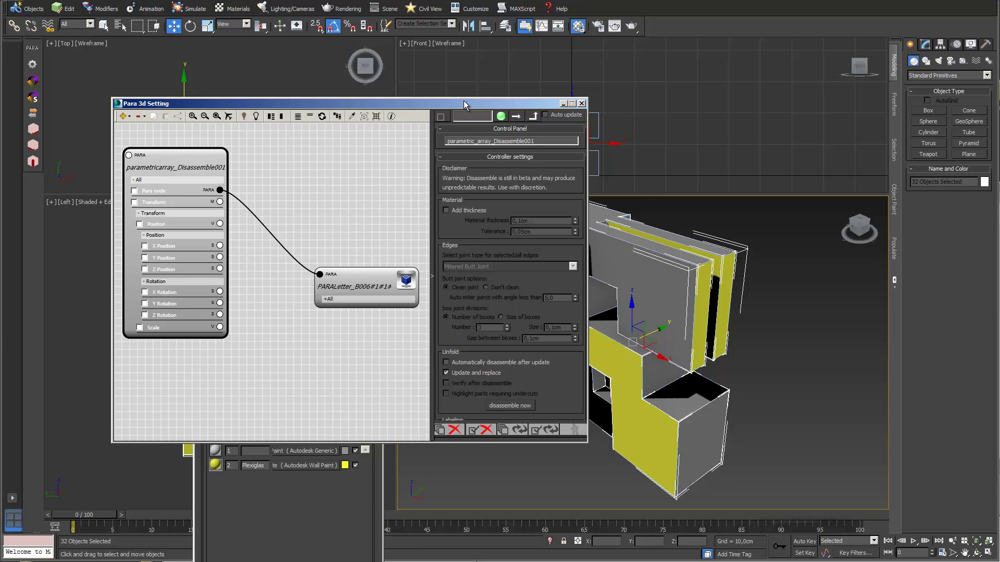
left_click_drag(464, 101, 522, 75)
scroll(411, 151, "down", 3)
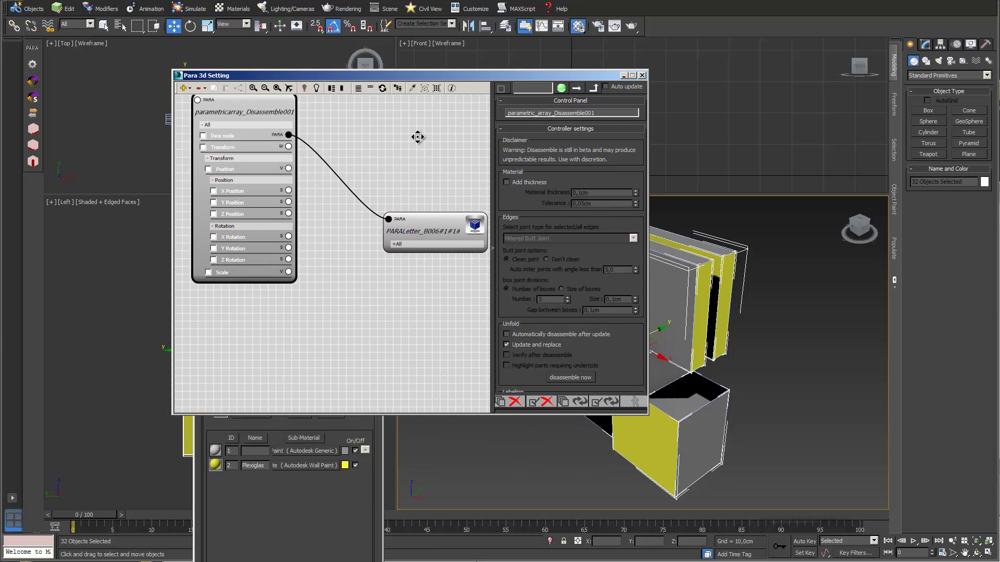
Find the Mesh Controller in the Controller Library, add it to the graph and place it below the letter's node.
double_click(355, 269)
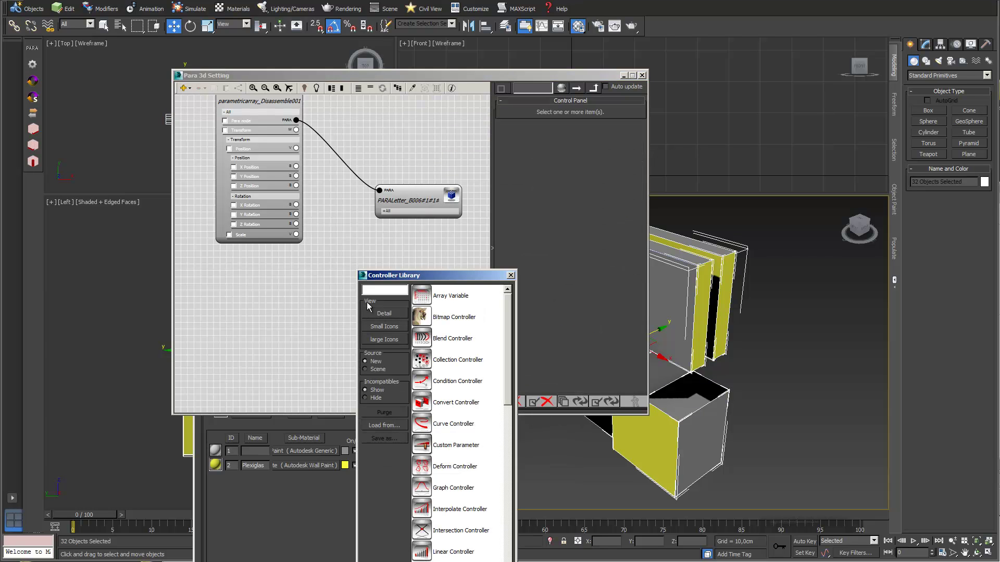
type("mesh")
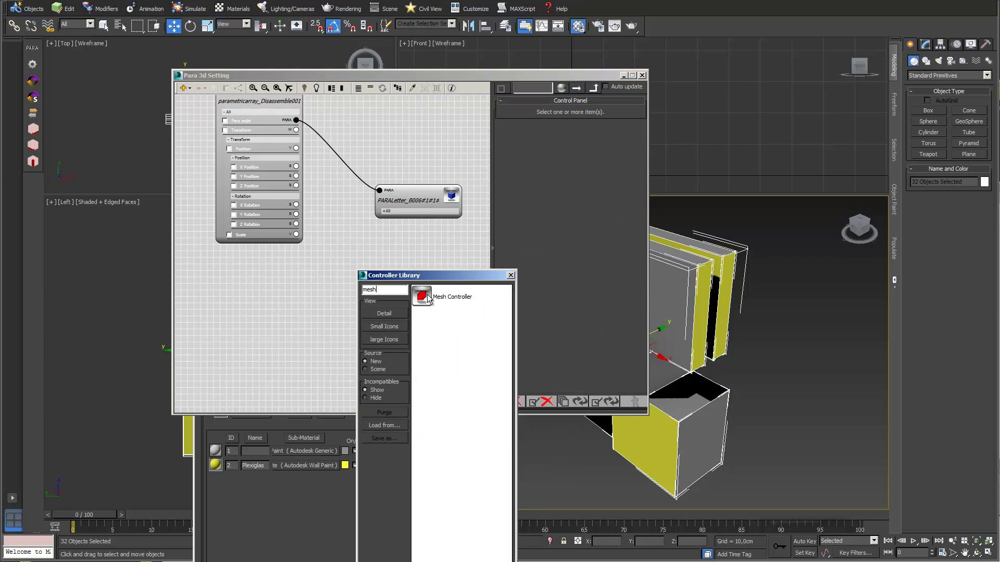
double_click(427, 297)
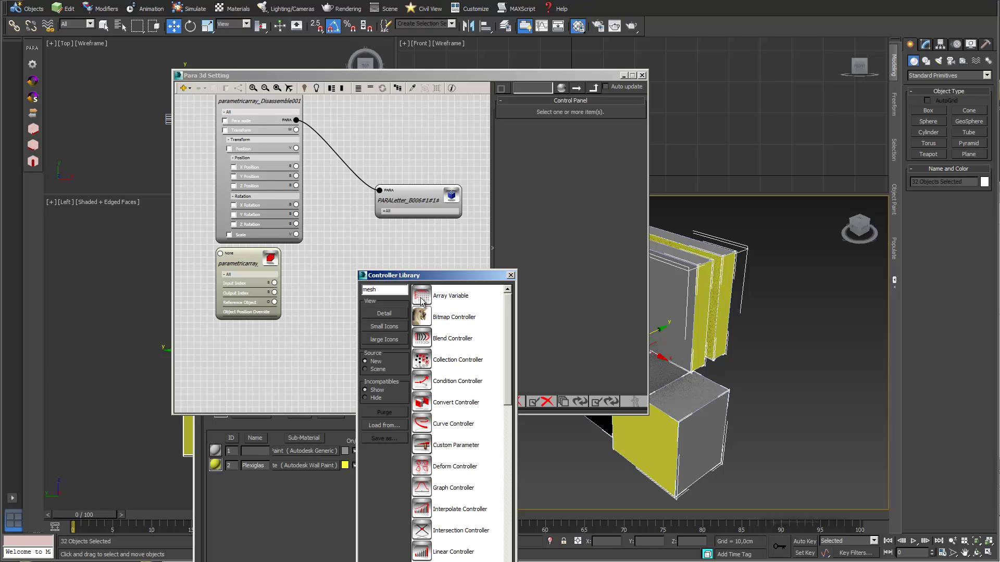
left_click_drag(482, 273, 476, 361)
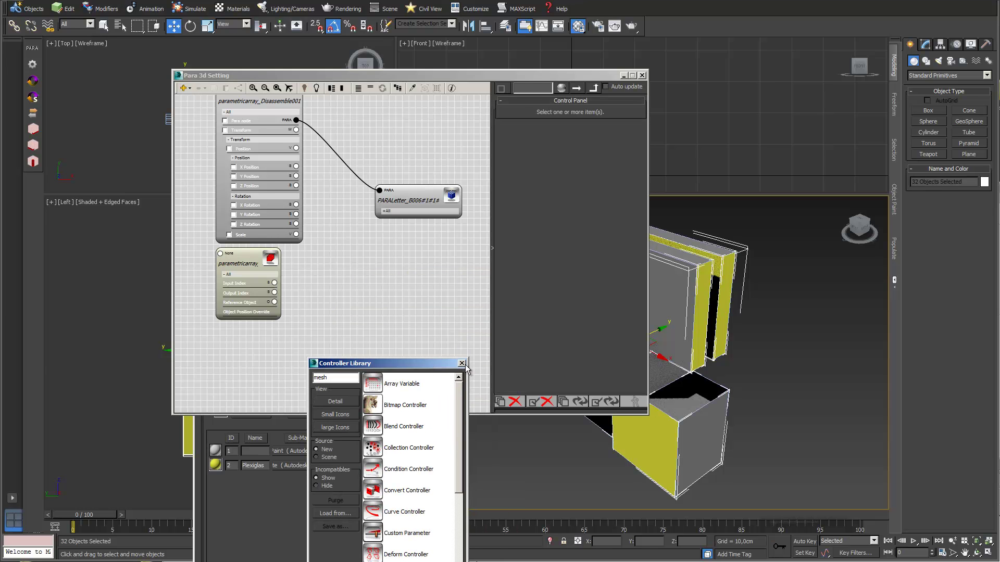
left_click(461, 363)
left_click(243, 252)
left_click_drag(256, 257, 356, 268)
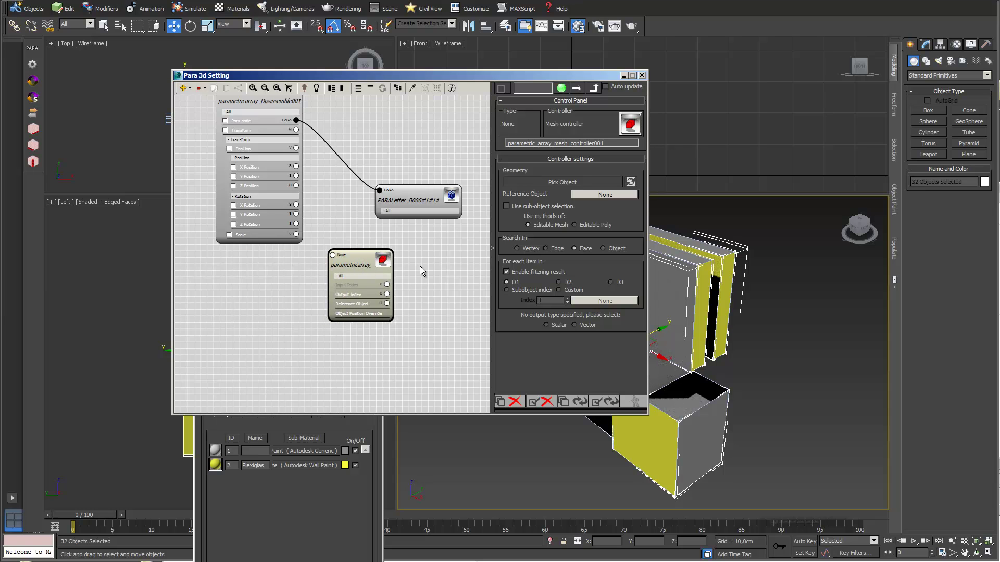
Set the mesh controller to search in faces with a custom index and output the material ID as a scalar.
left_click(574, 249)
left_click(559, 290)
left_click(544, 324)
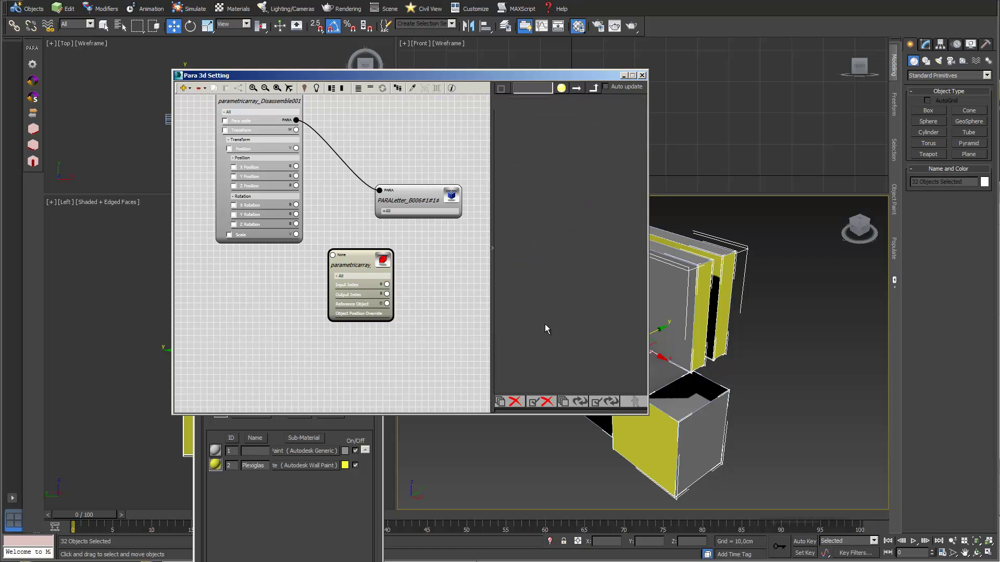
left_click(633, 327)
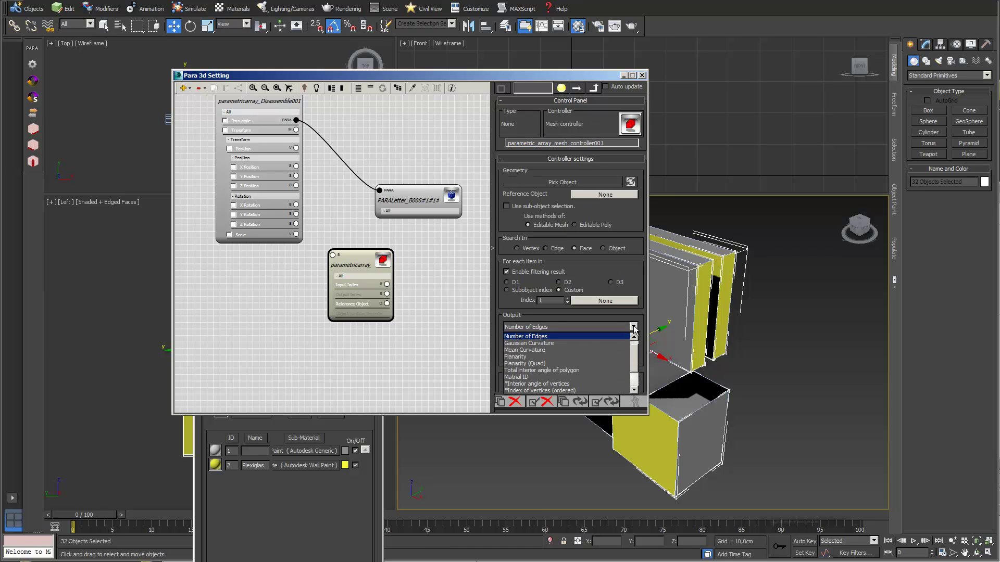
left_click(549, 377)
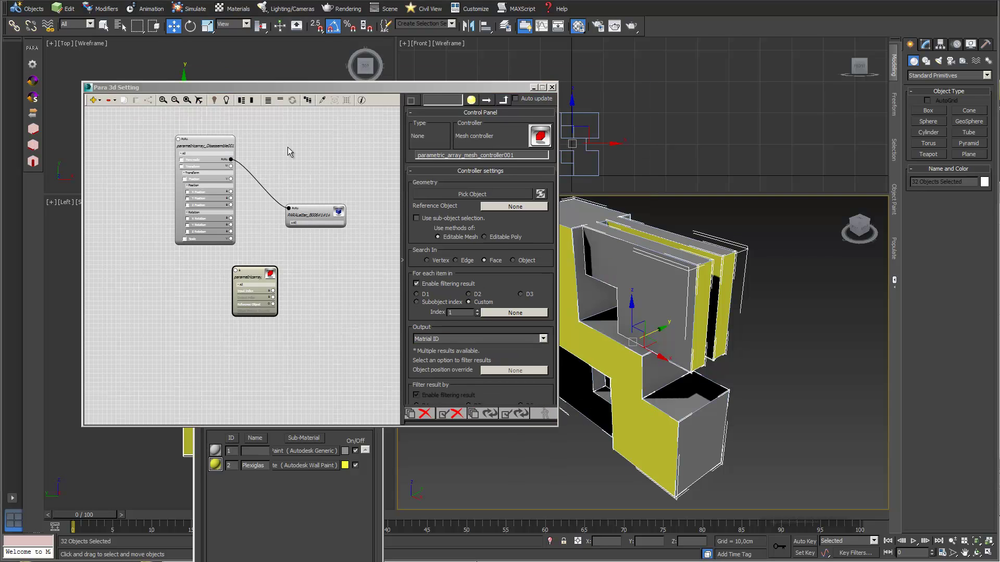
Place the mesh controller beside the Disassemble node and attach a Parametric Array Link to its Reference Object input.
middle_click_drag(287, 147, 356, 172)
left_click_drag(324, 298, 115, 240)
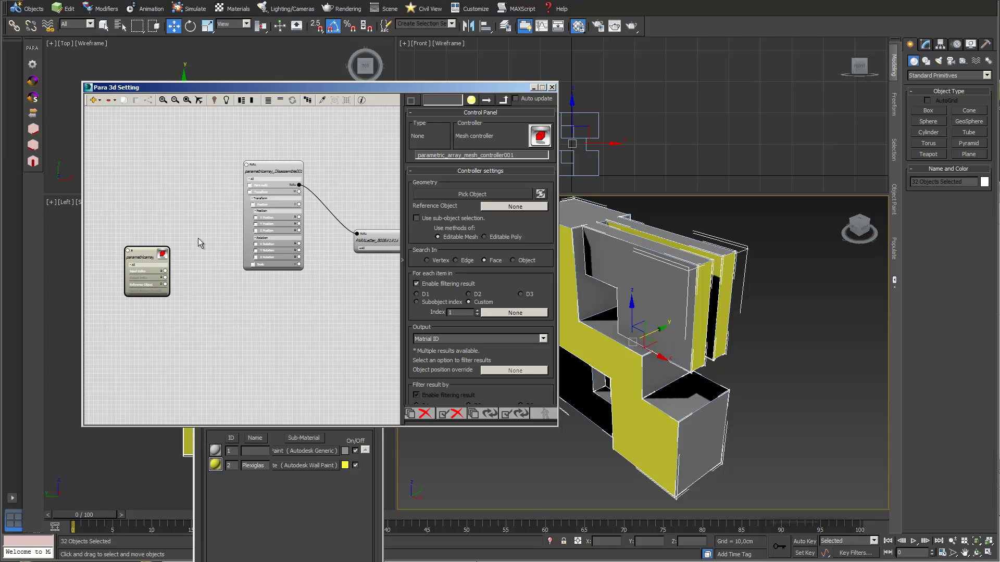
middle_click_drag(214, 230, 244, 220)
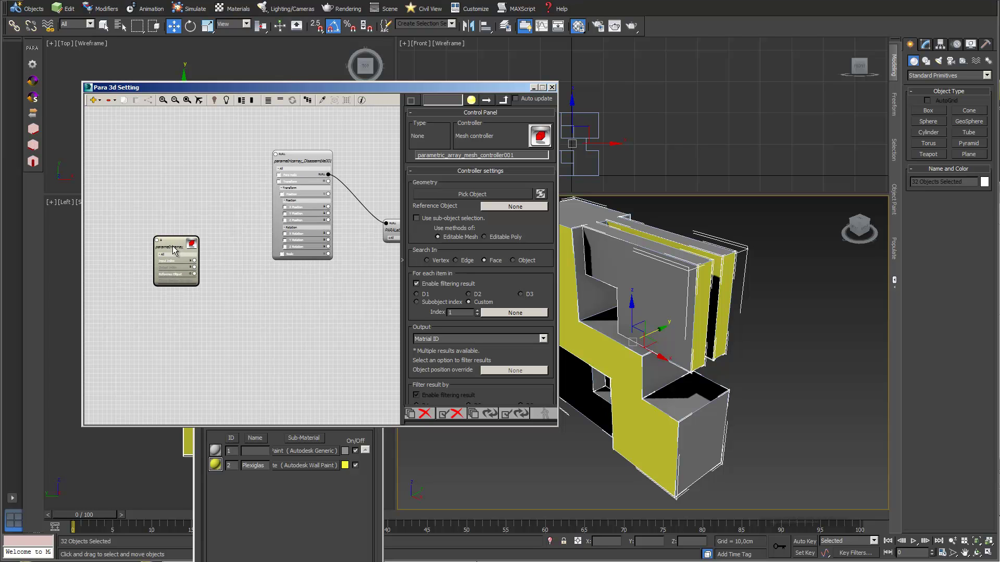
scroll(228, 248, "up", 2)
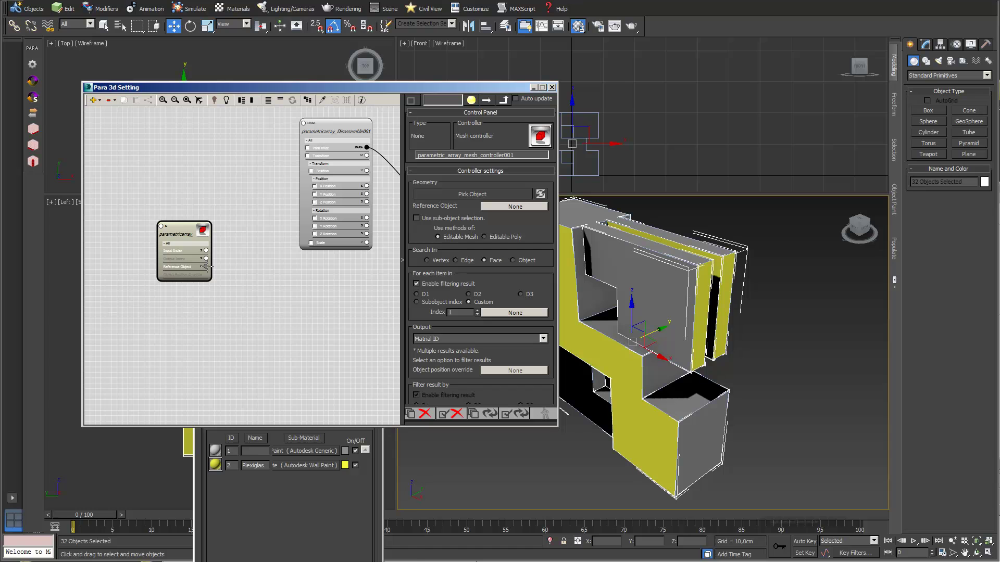
left_click_drag(255, 285, 254, 285)
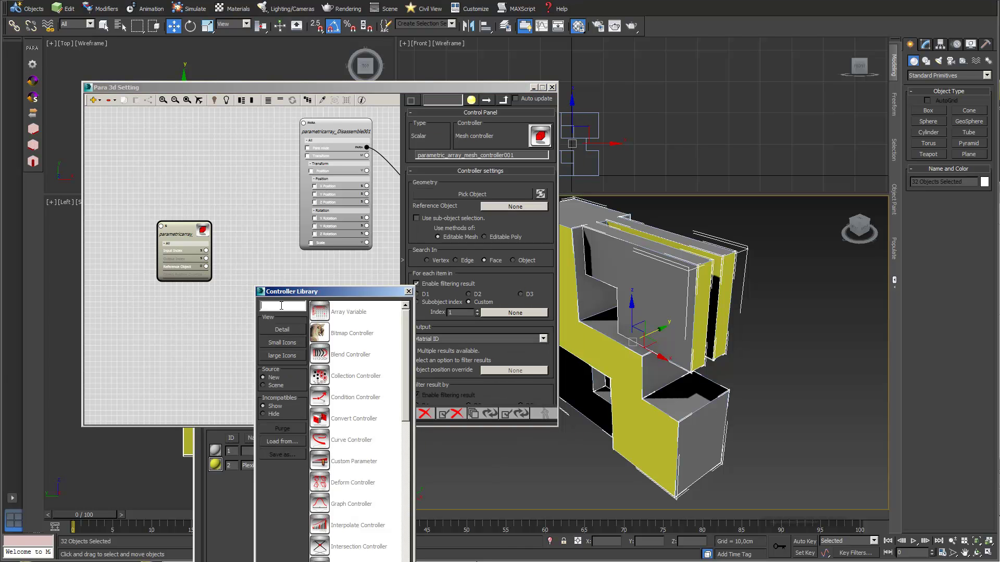
type("para")
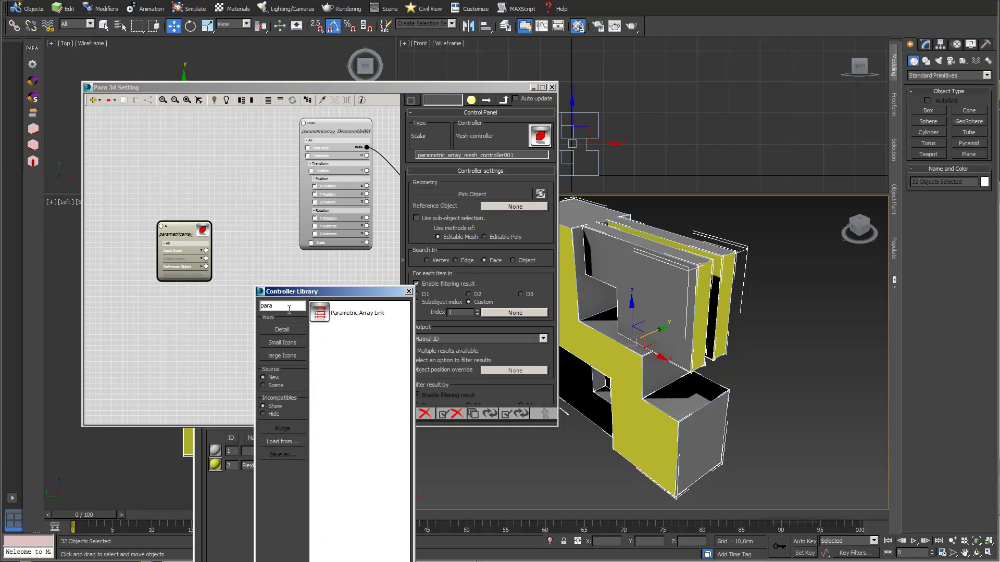
double_click(322, 311)
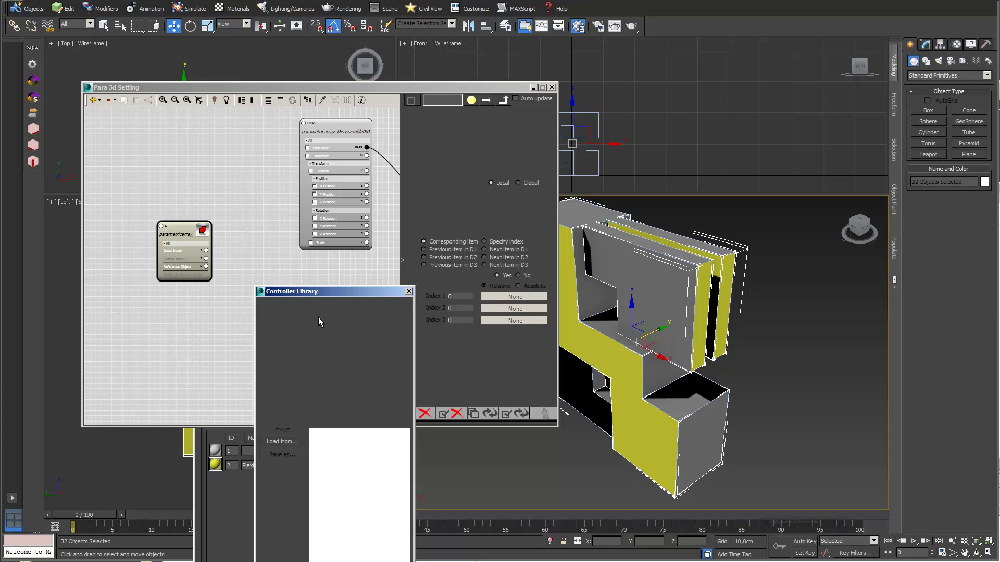
Connect the array link's Para input to the Disassemble node.
scroll(319, 329, "up", 7)
middle_click_drag(319, 332, 286, 139)
scroll(352, 128, "down", 1)
middle_click_drag(352, 128, 237, 216)
scroll(344, 163, "down", 1)
scroll(208, 172, "down", 1)
middle_click_drag(208, 172, 179, 268)
scroll(199, 182, "down", 1)
scroll(208, 228, "down", 1)
scroll(181, 249, "down", 2)
left_click_drag(196, 348, 231, 155)
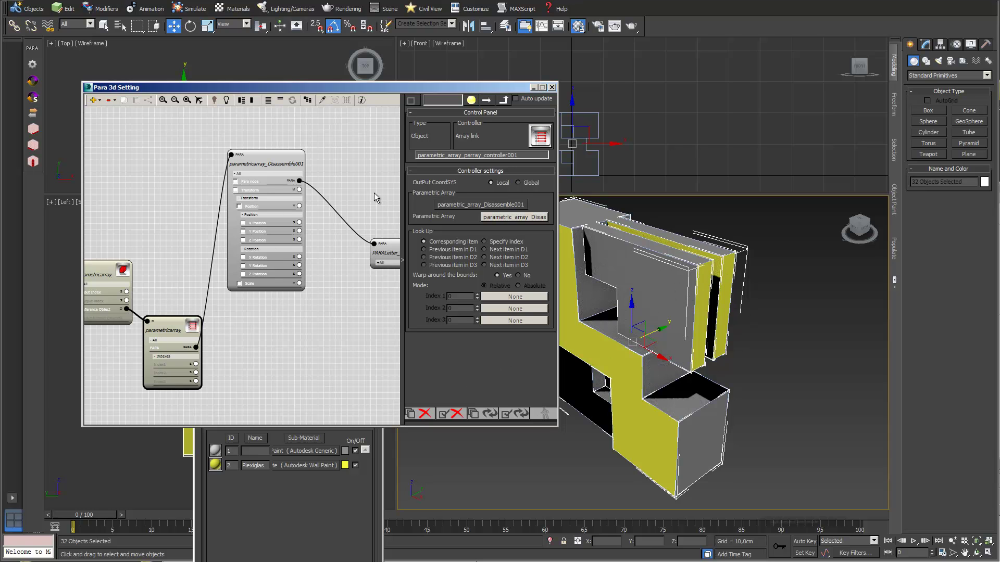
Add an Array Filter node to the graph and place it above the mesh controller.
scroll(162, 209, "down", 1)
middle_click_drag(162, 209, 240, 199)
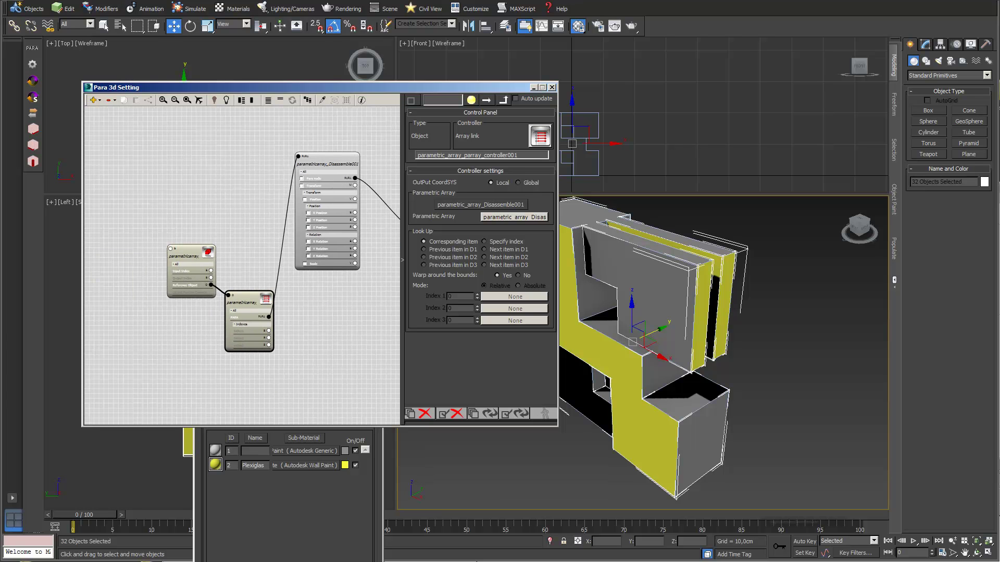
left_click(184, 255)
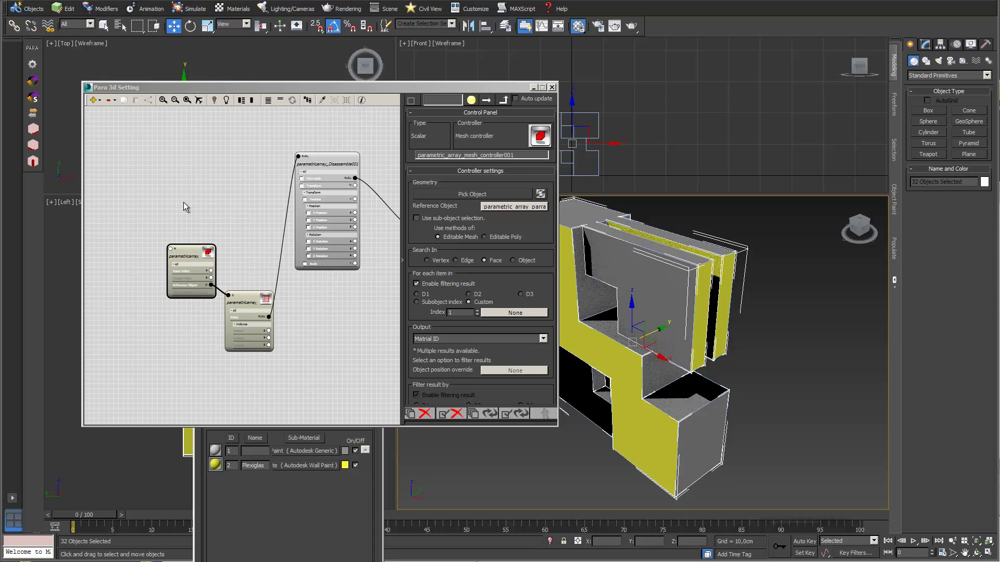
middle_click_drag(166, 207, 230, 192)
left_click(100, 103)
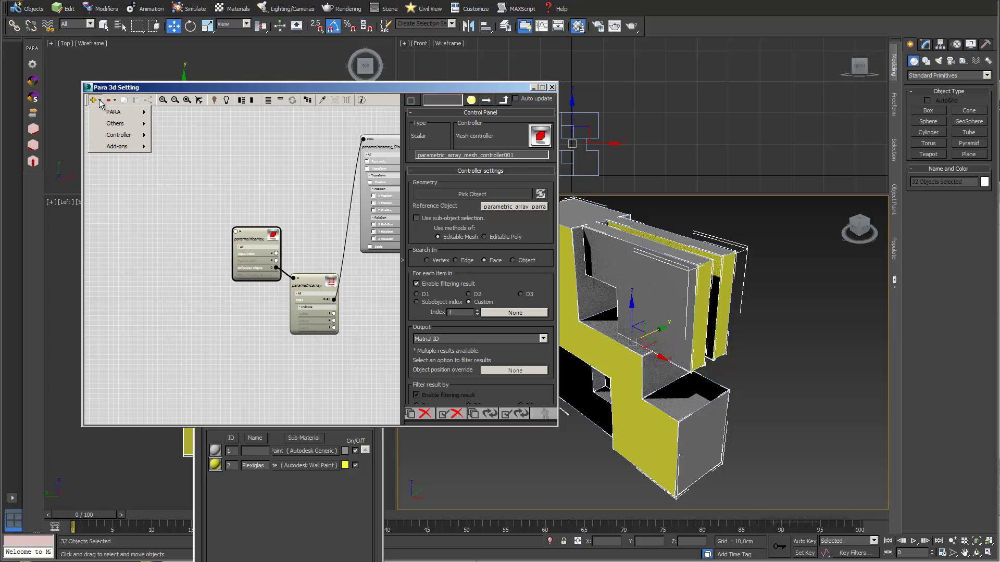
mouse_move(125, 124)
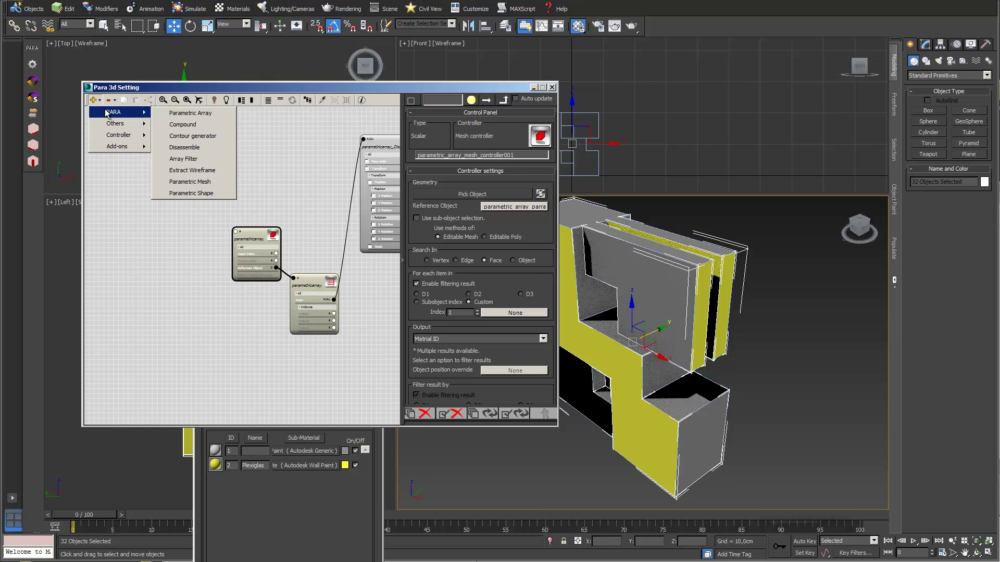
left_click(182, 161)
left_click_drag(324, 351, 181, 166)
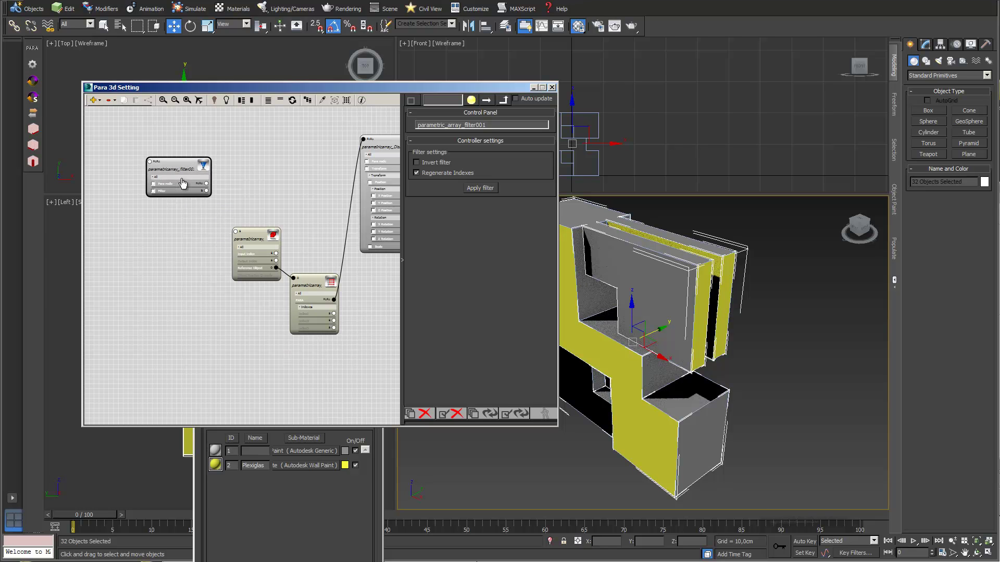
middle_click_drag(255, 185, 229, 208)
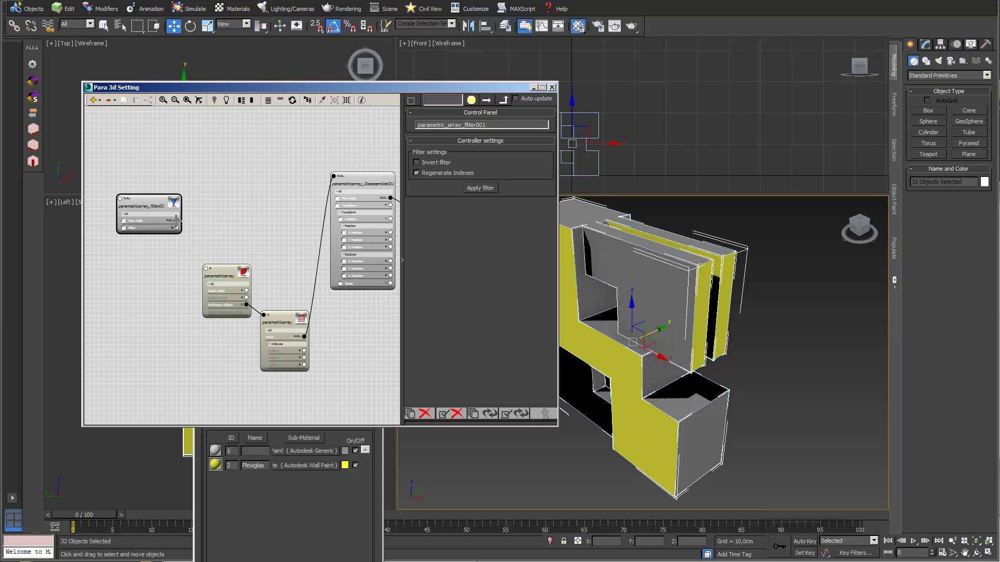
Connect the Array Filter's Para node input to the Disassemble node and move the filter clear of the other nodes.
left_click_drag(242, 211, 333, 176)
middle_click_drag(212, 179, 218, 153)
left_click_drag(163, 174, 131, 193)
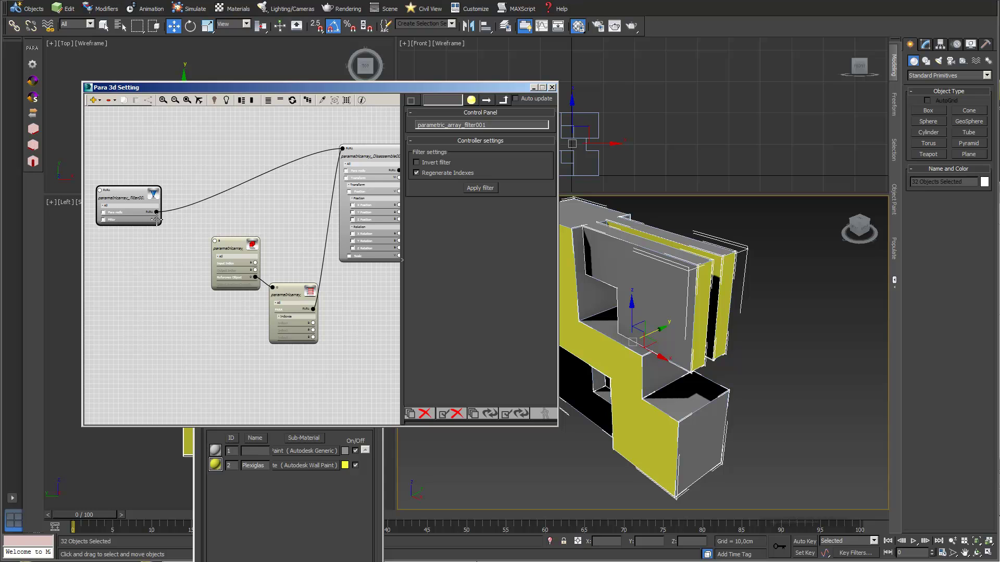
Attach a Test value controller to the Array Filter's Filter input and connect its Value A to the mesh controller.
left_click_drag(157, 219, 175, 224)
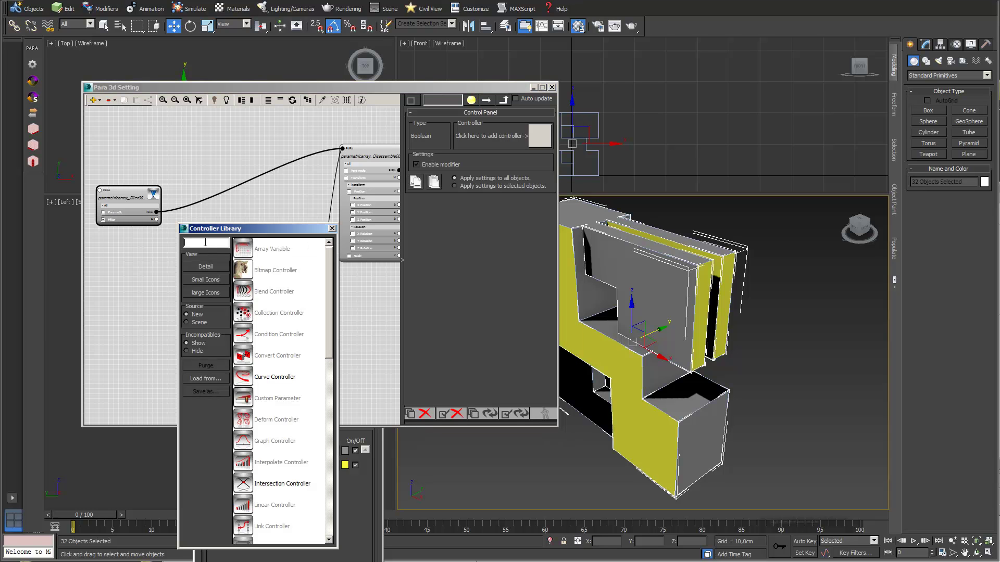
type("test")
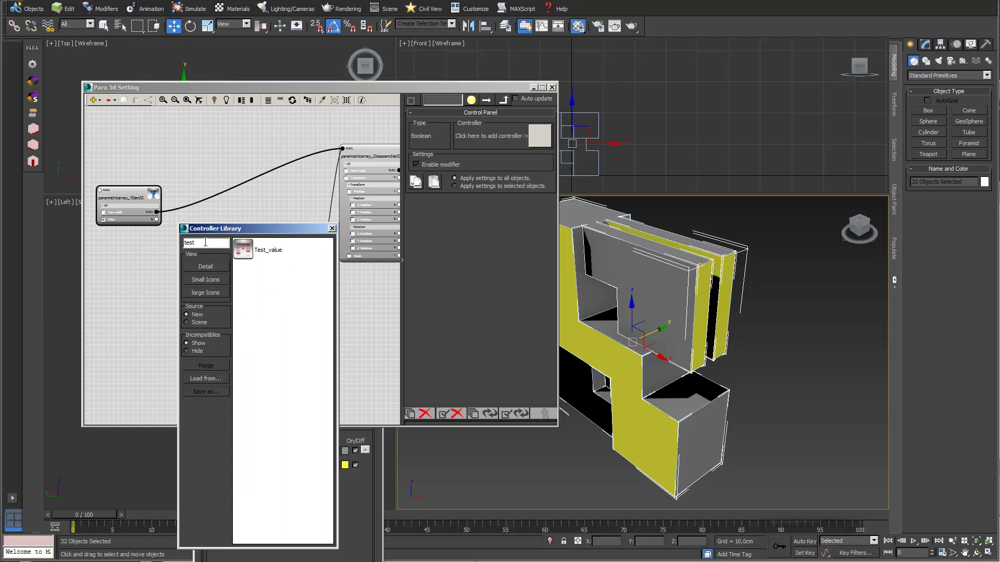
double_click(243, 252)
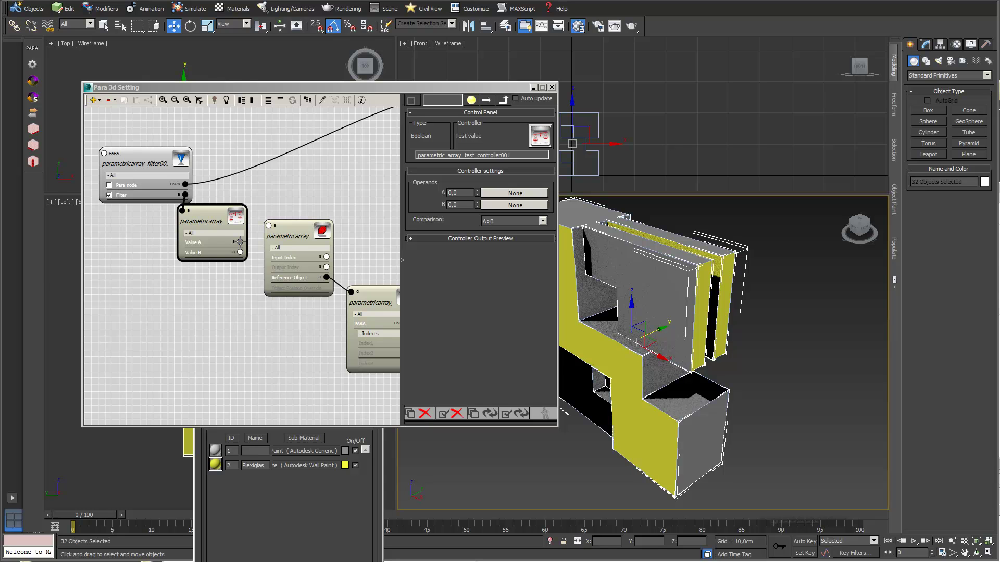
left_click_drag(240, 241, 267, 225)
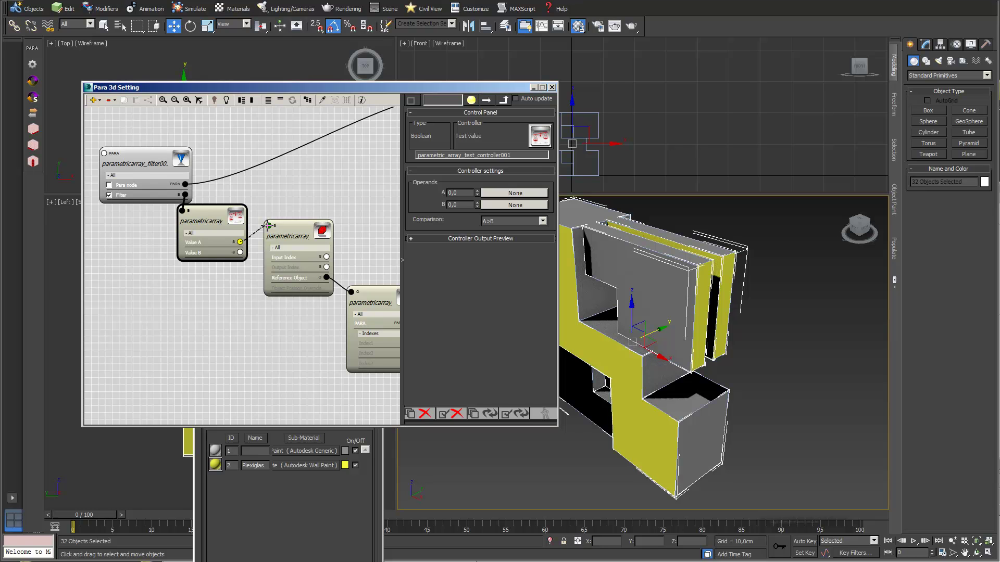
left_click_drag(267, 225, 268, 225)
Set the Test value controller's operand B to 1 and its comparison to A=B.
left_click_drag(458, 208, 416, 203)
type("1")
key("Return")
left_click(541, 220)
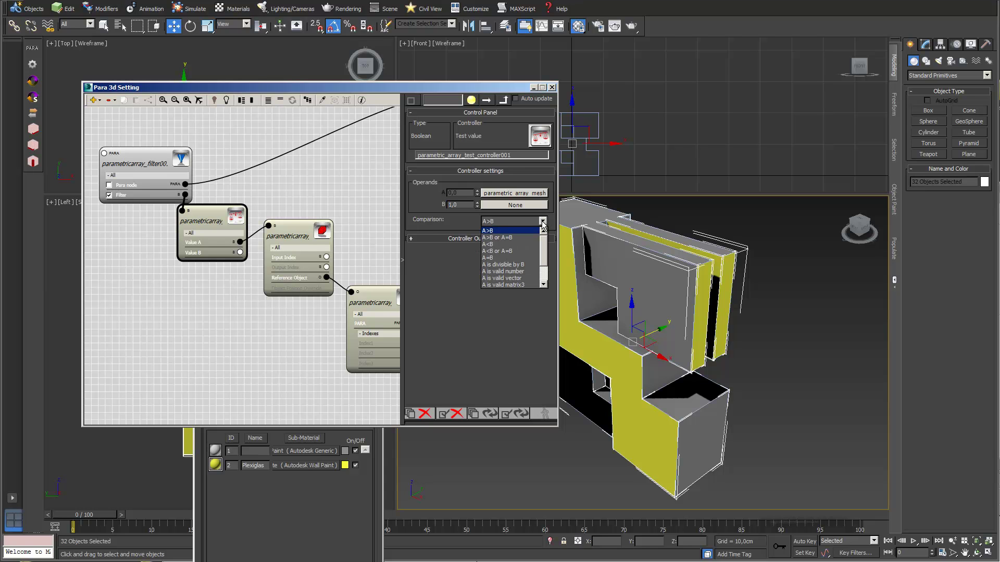
left_click(520, 259)
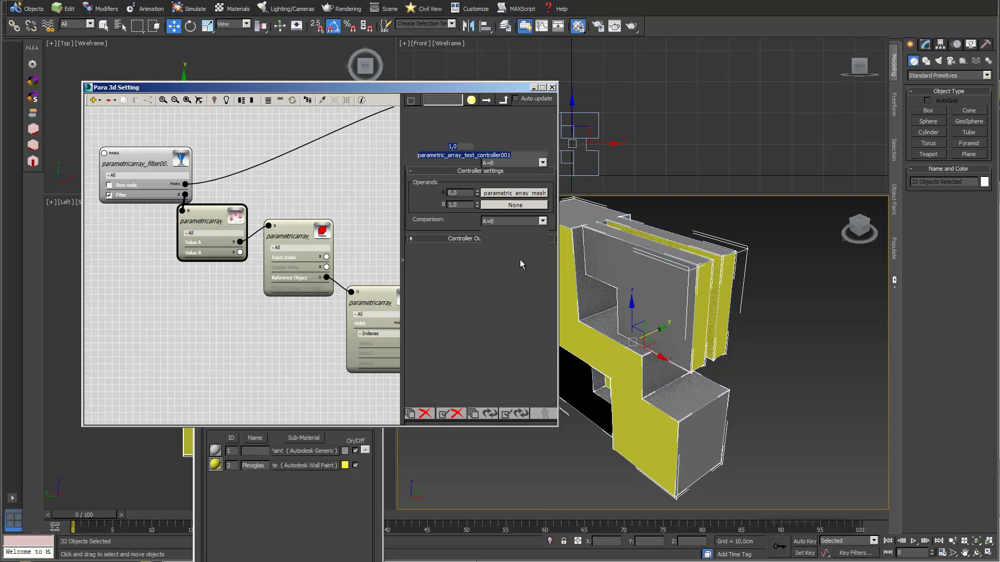
Move the Array Filter node clear of the Test value controller.
mouse_move(342, 207)
middle_mouse_down()
mouse_move(269, 179)
mouse_move(343, 219)
middle_mouse_up()
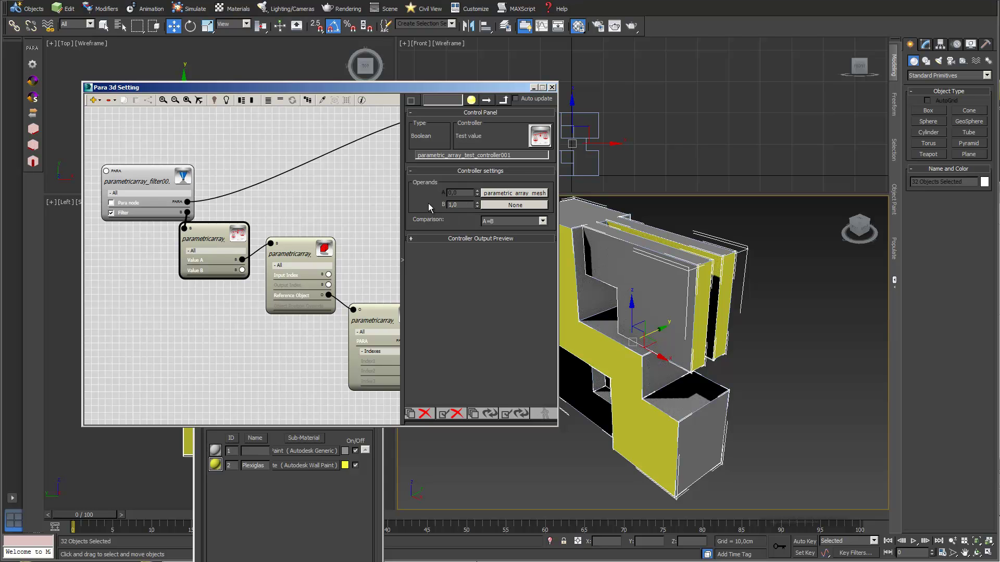
scroll(270, 194, "down", 2)
middle_click_drag(271, 194, 277, 196)
left_click_drag(214, 217, 161, 210)
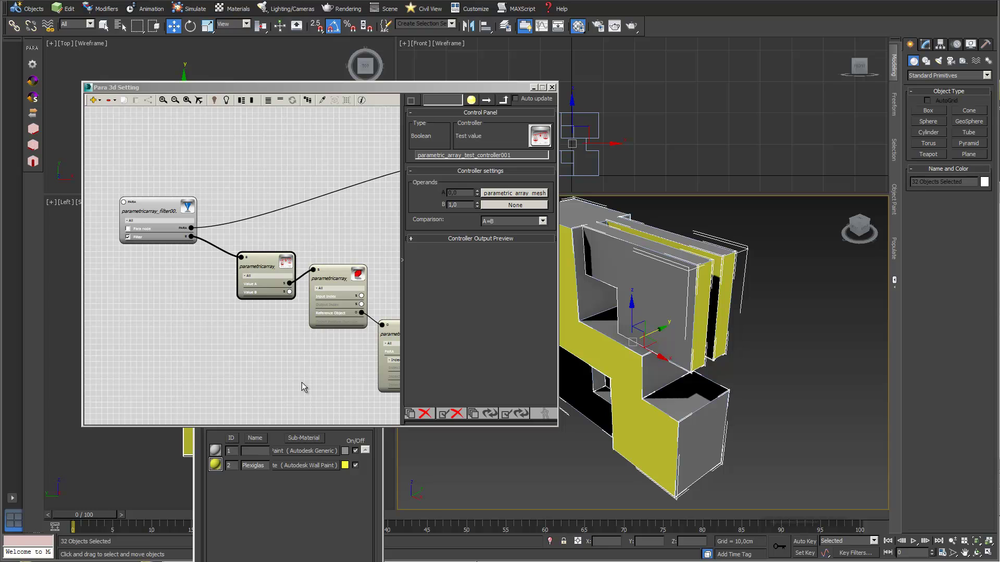
Uncheck the Array Filter's Filter channel and apply the filter.
left_click(163, 206)
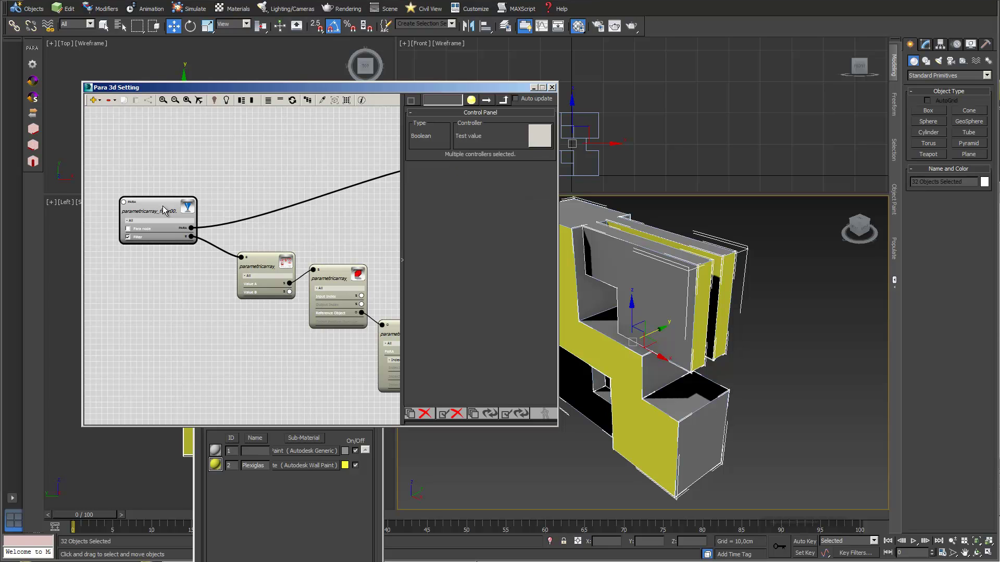
left_click(128, 238)
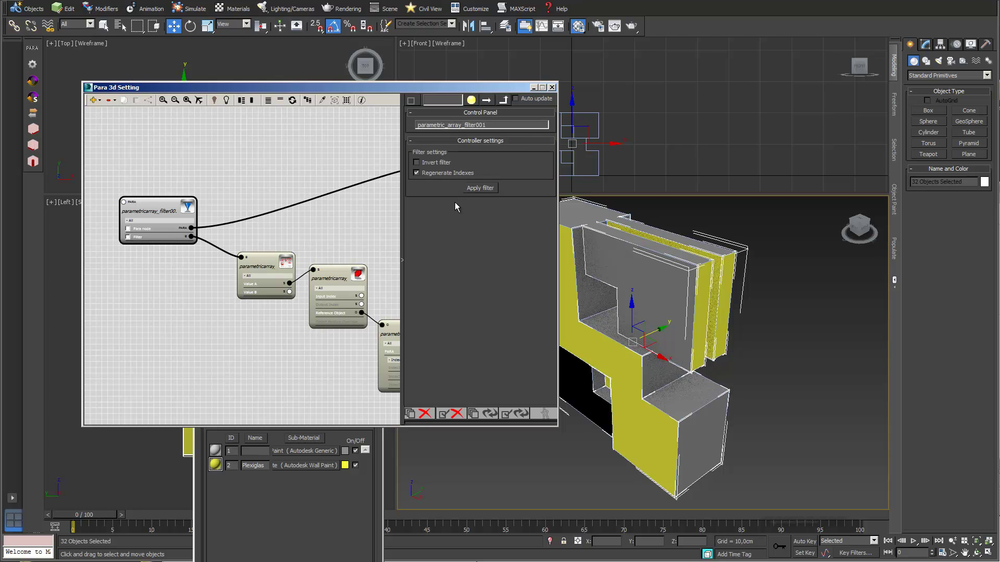
left_click(488, 191)
left_click(482, 187)
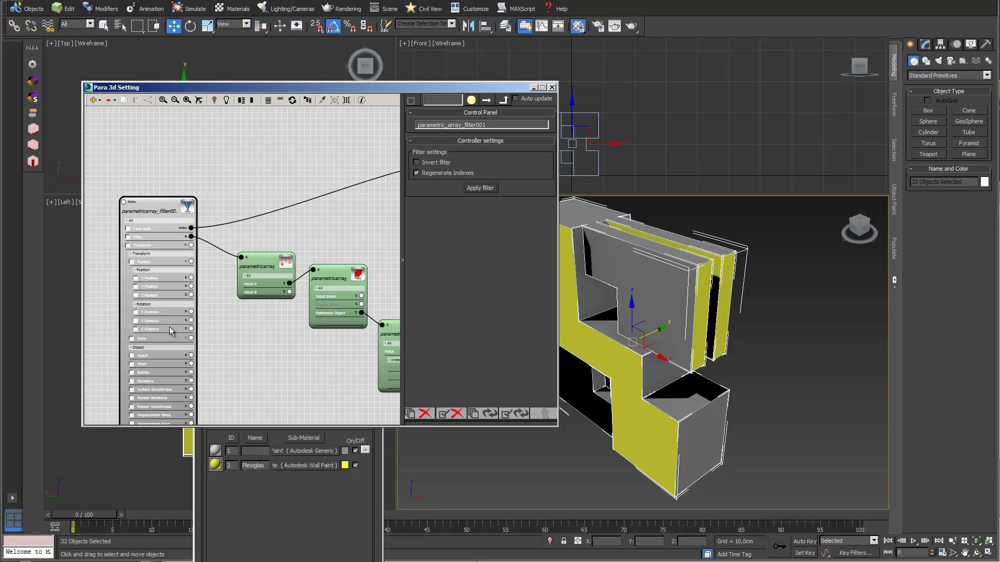
Attach a Packing Controller to the Array Filter's Transform input.
scroll(252, 360, "down", 1)
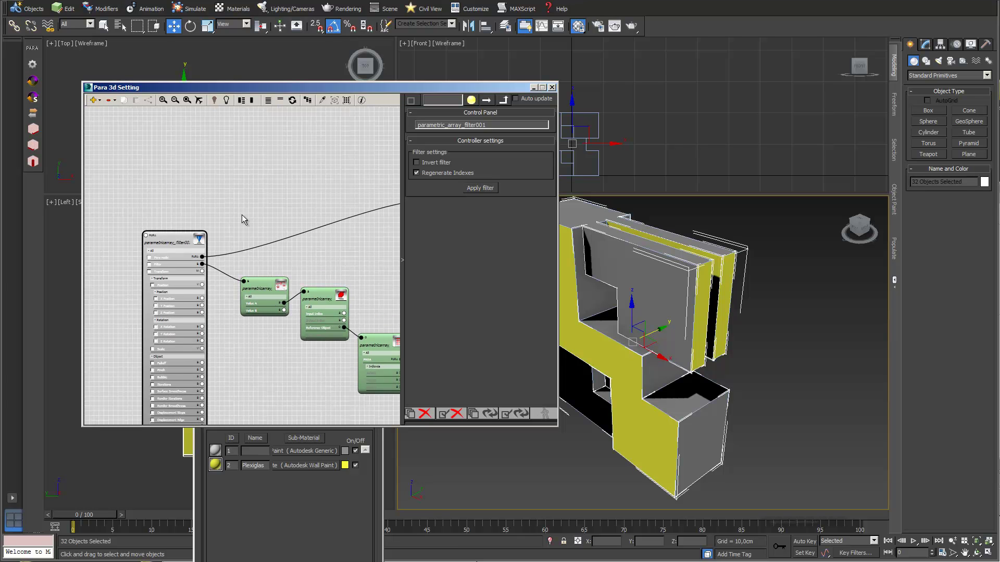
scroll(242, 215, "down", 2)
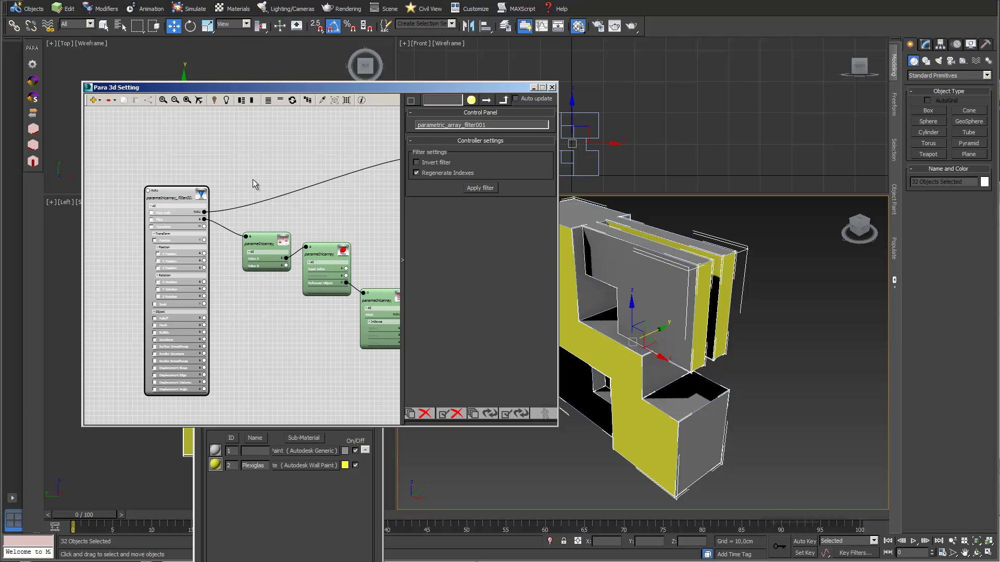
middle_click_drag(281, 162, 275, 186)
left_click_drag(365, 86, 391, 164)
middle_click_drag(272, 243, 268, 209)
scroll(268, 210, "up", 1)
left_click_drag(241, 283, 260, 343)
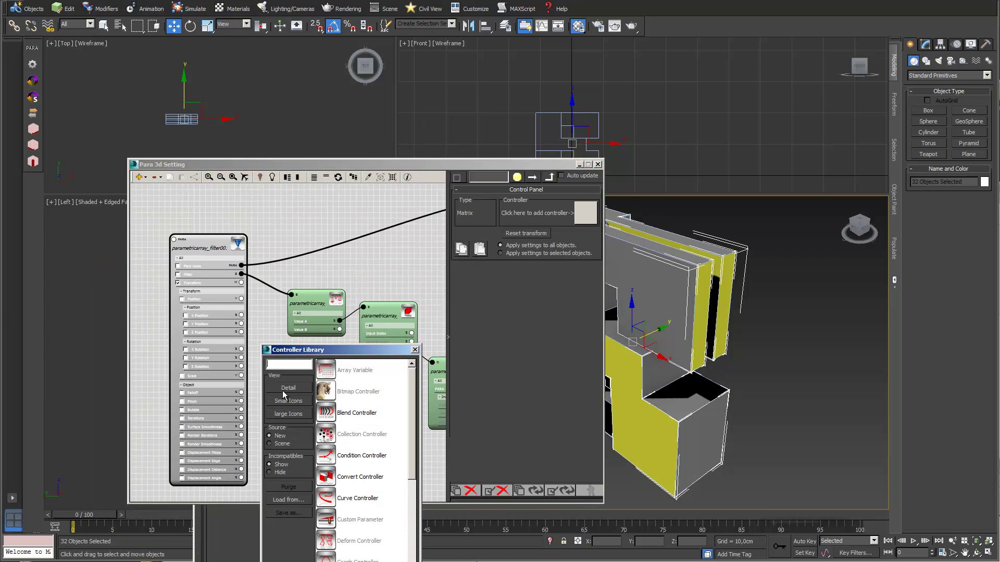
type("packin")
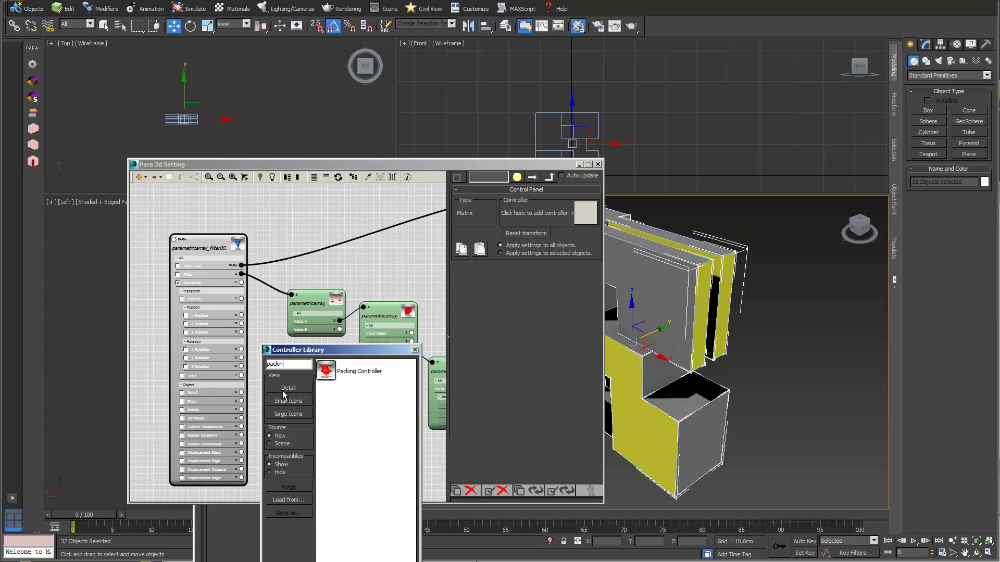
double_click(325, 371)
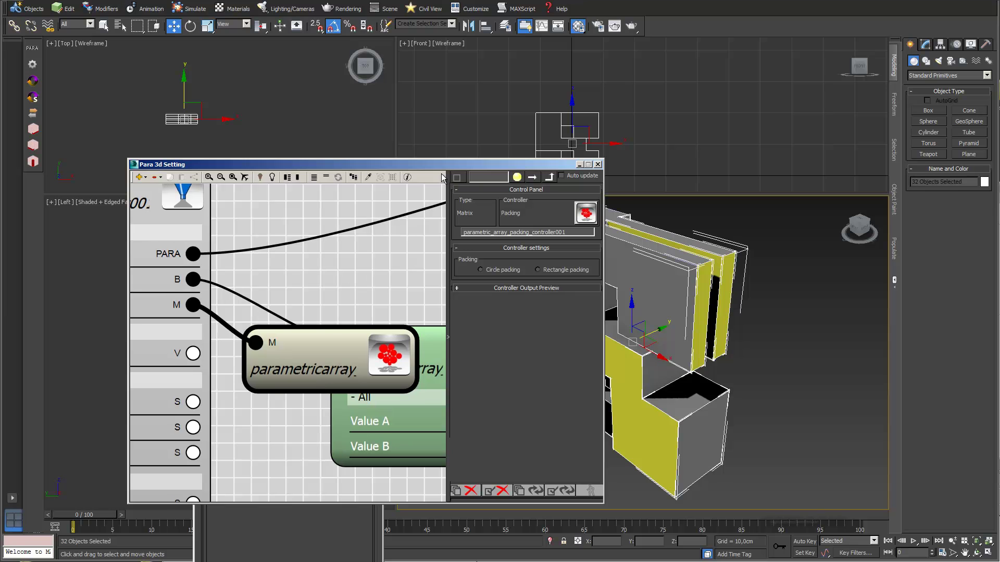
Set the packing controller to Rectangle packing and move the Para 3d Setting window clear of the Top viewport.
left_click(538, 269)
scroll(336, 281, "down", 2)
scroll(337, 295, "down", 2)
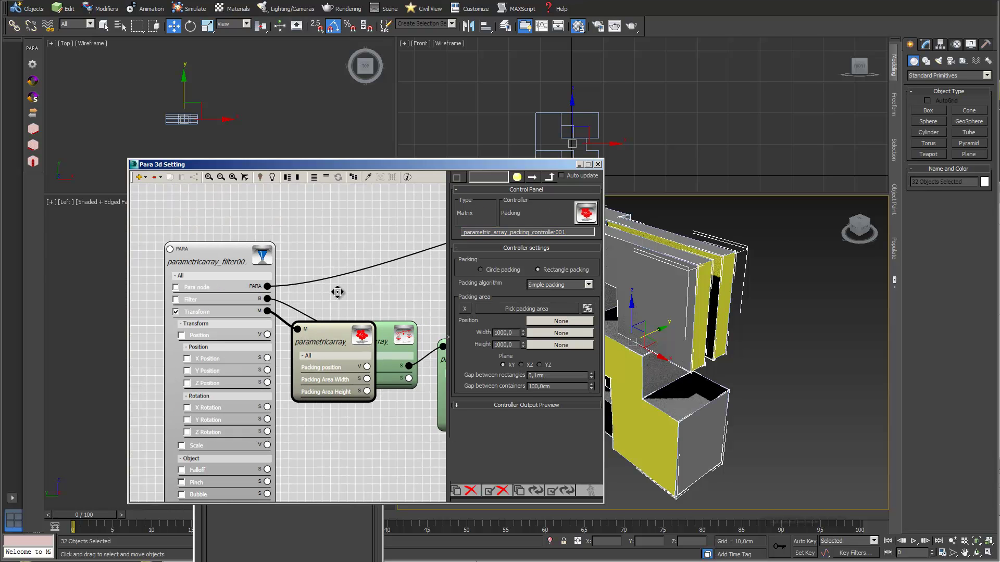
left_click_drag(528, 170, 564, 213)
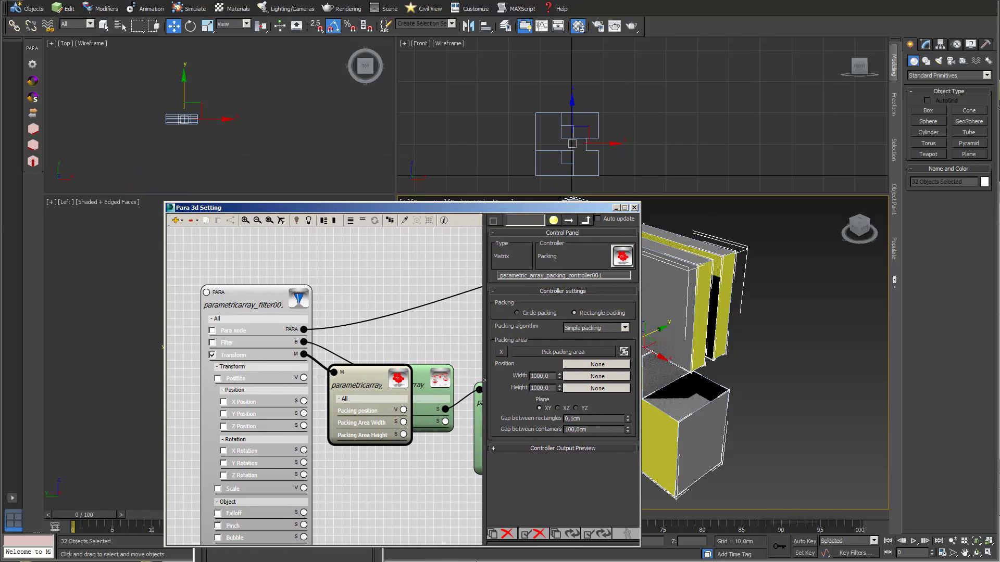
Draw a rectangle spline beside the letter in the Top viewport, 80 cm wide and 45 cm long.
left_click(939, 61)
left_click(969, 119)
left_click_drag(250, 96, 334, 142)
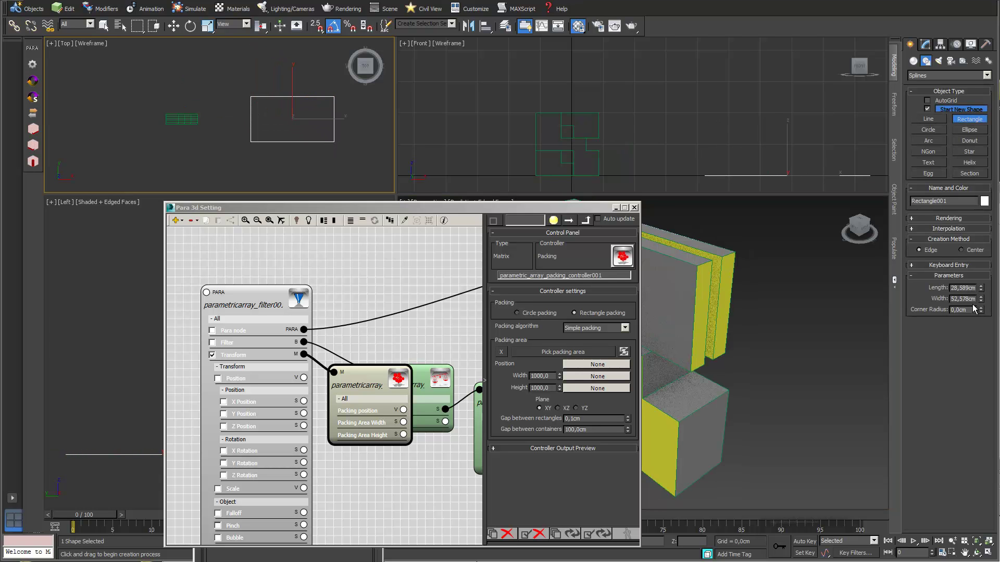
double_click(962, 299)
type("80")
key("Return")
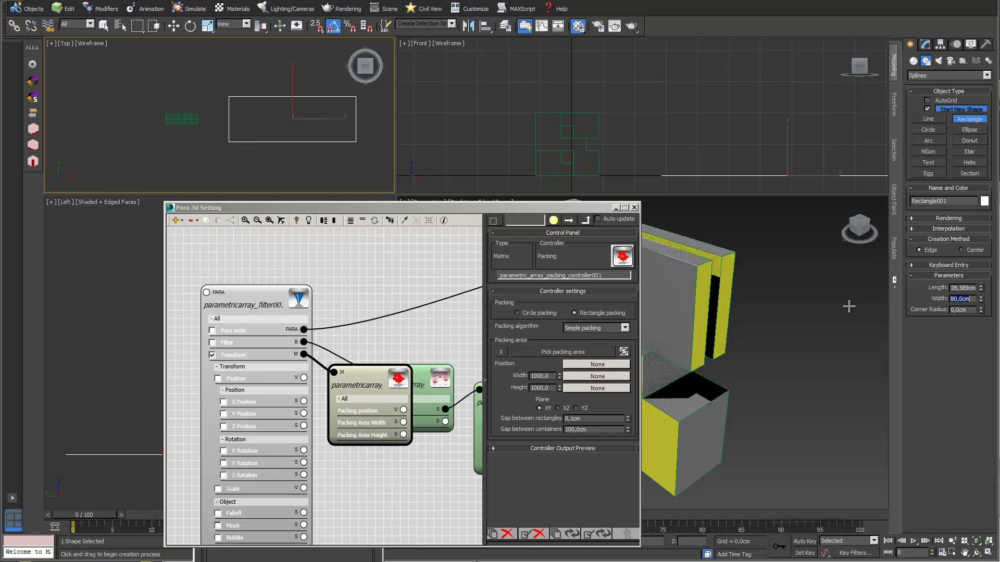
double_click(970, 288)
type("45")
key("Return")
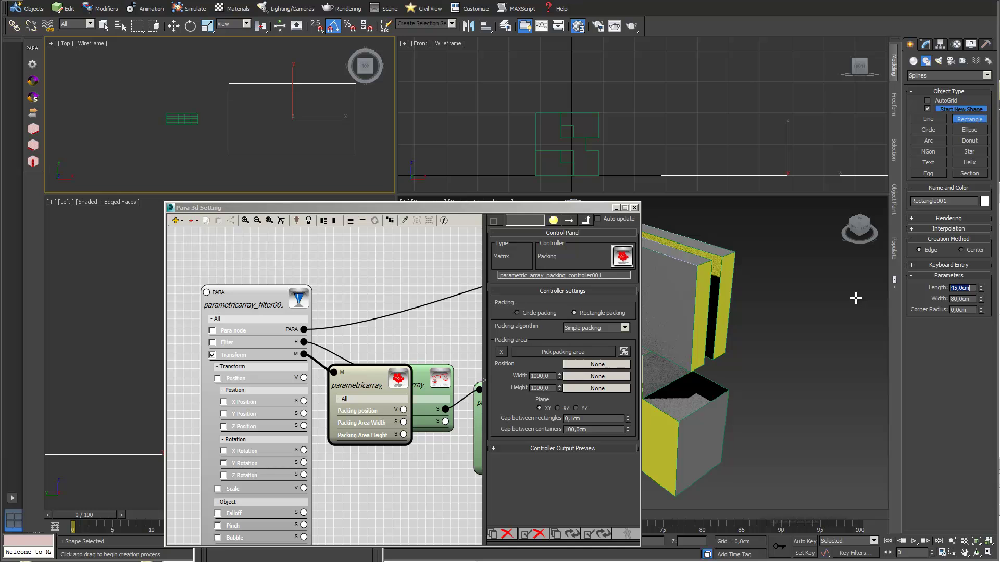
Assign the new rectangle as the packing area and update the packing controller.
left_click(565, 352)
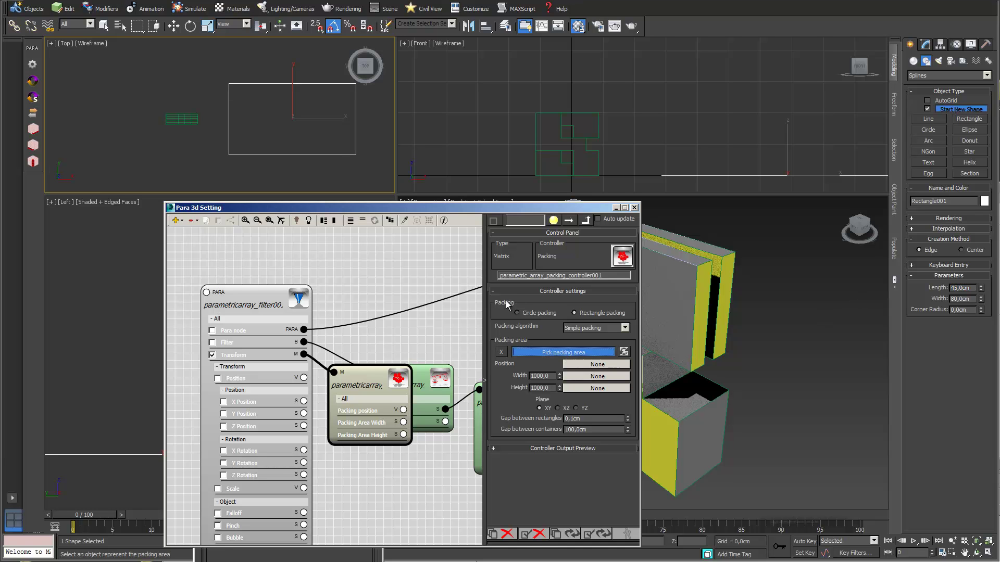
left_click(339, 155)
scroll(293, 138, "down", 2)
left_click_drag(261, 295, 256, 293)
left_click(352, 379)
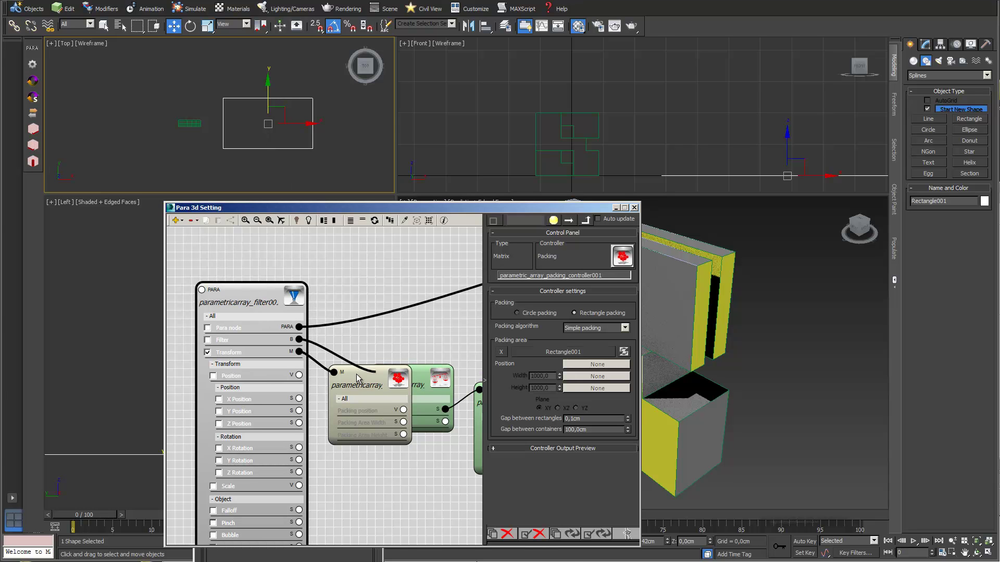
left_click(598, 533)
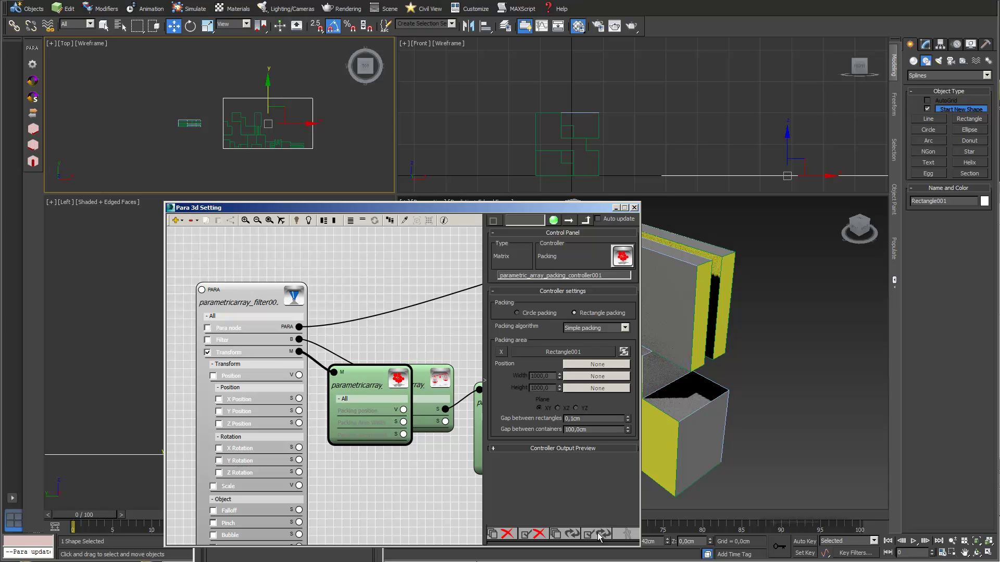
Bring up the Material Editor and show the Top viewport shaded, framed on the packed parts in the rectangle.
key("m")
left_click_drag(490, 205, 442, 273)
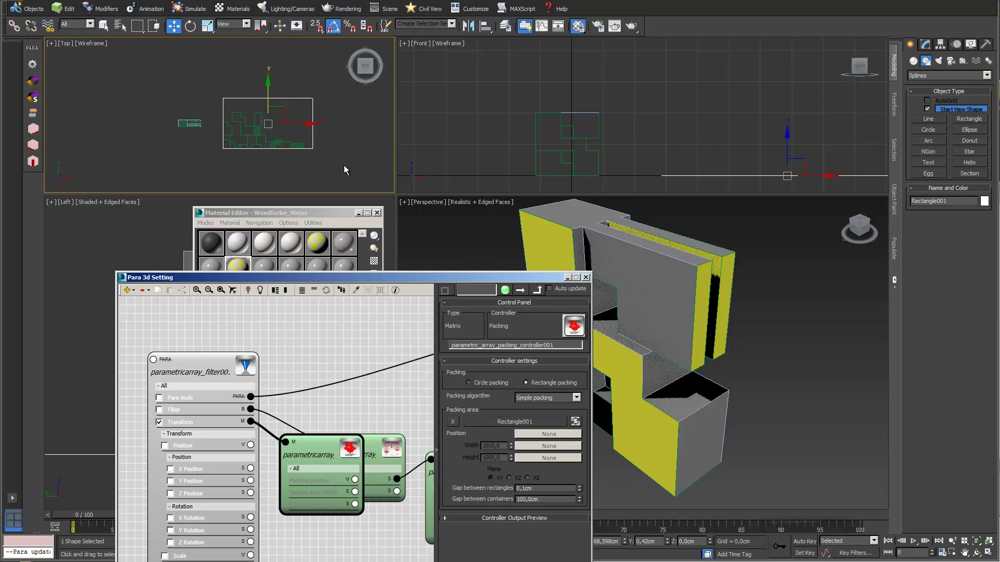
key("F3")
scroll(300, 119, "up", 4)
middle_click_drag(273, 97, 249, 69)
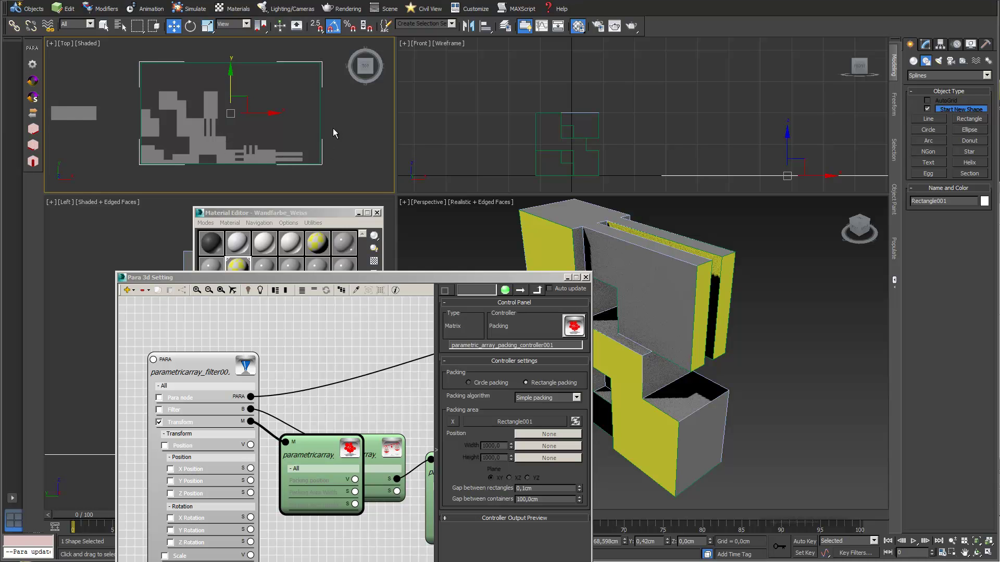
Move the Para 3d Setting window off the Material Editor and auto-arrange all nodes in the graph.
left_click_drag(445, 278, 652, 236)
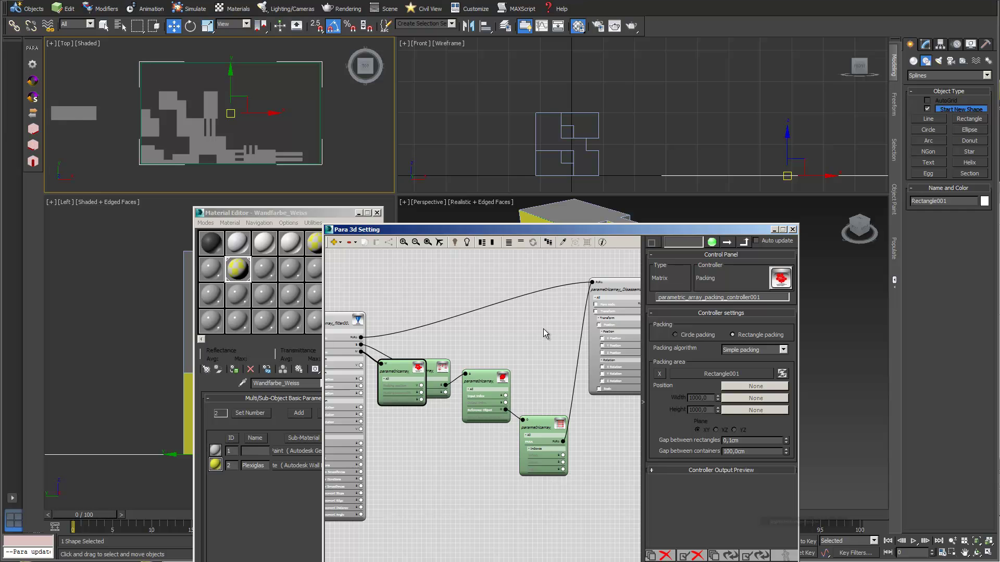
scroll(537, 335, "down", 5)
left_click_drag(609, 515, 345, 304)
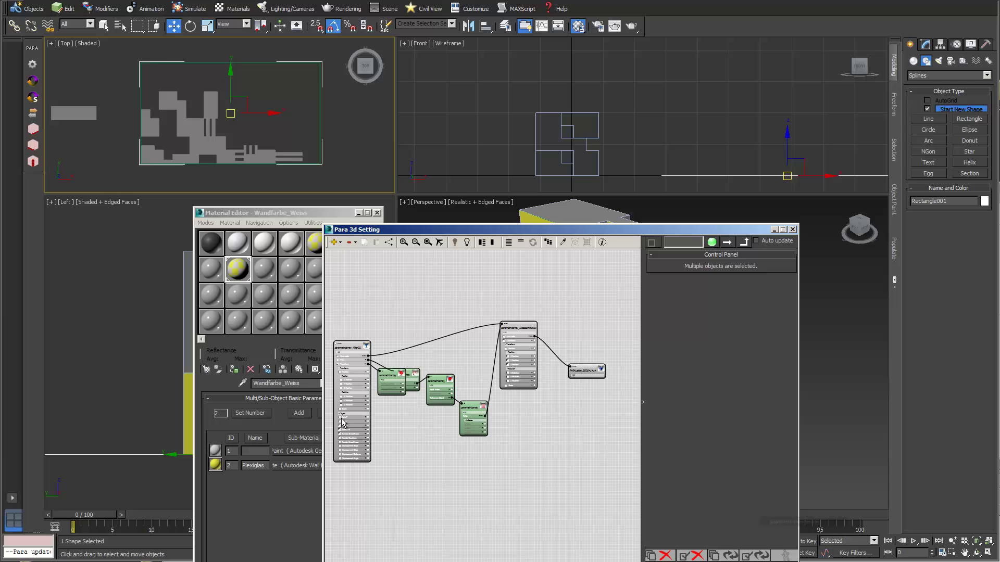
right_click(353, 349)
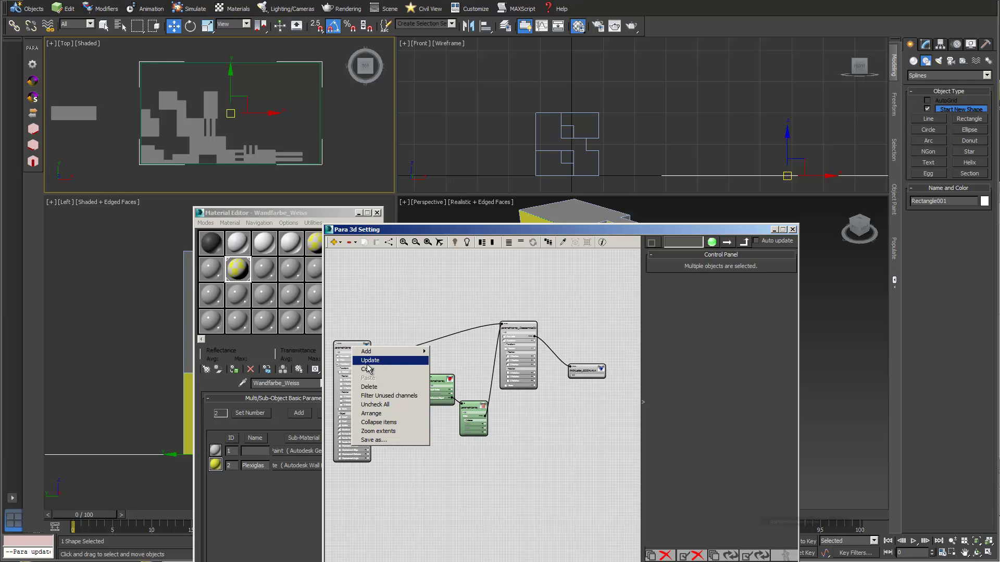
left_click(380, 414)
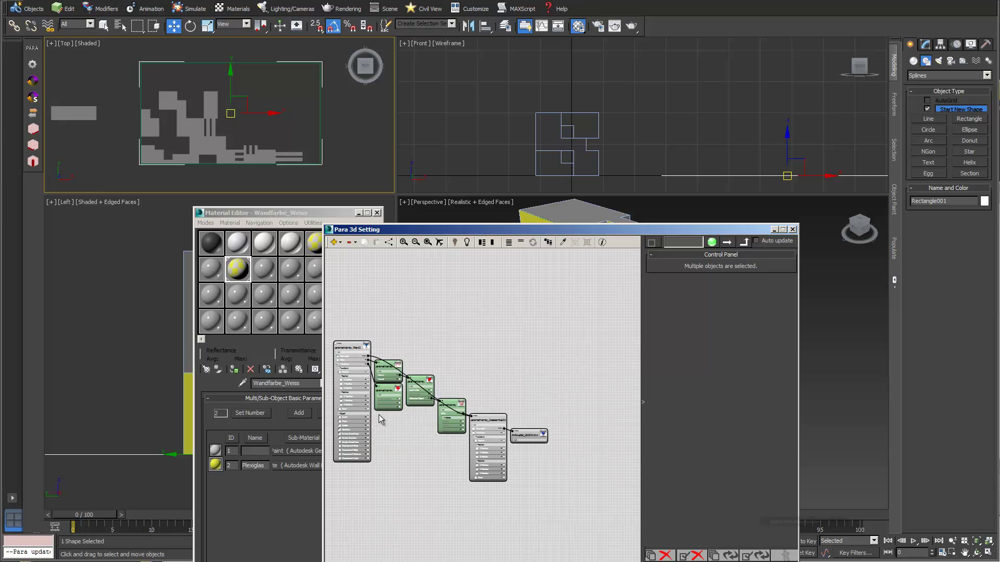
left_click(409, 340)
Duplicate the filter node in the graph and place the copy below the original.
middle_click_drag(395, 325, 443, 273)
scroll(487, 299, "up", 1)
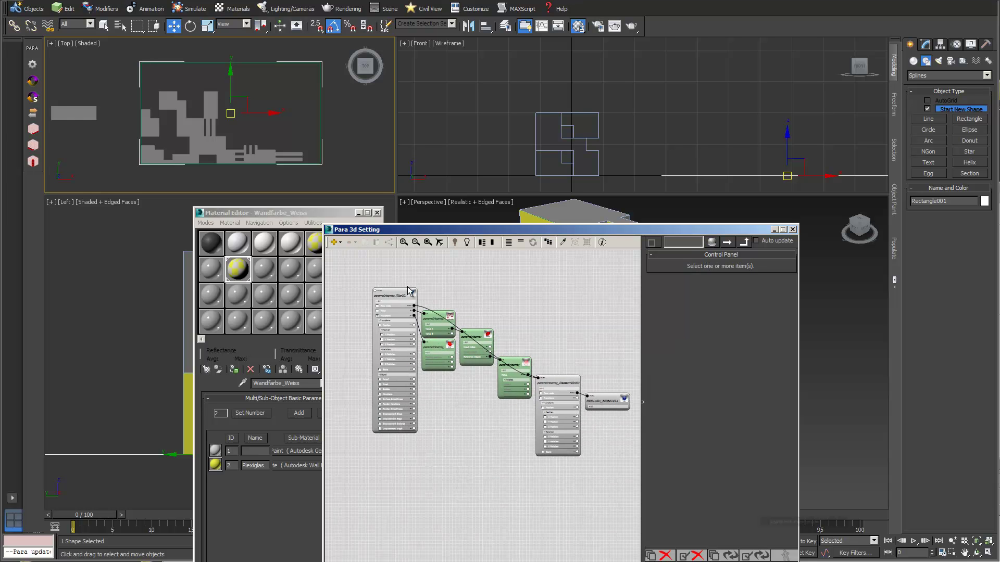
left_click(392, 294)
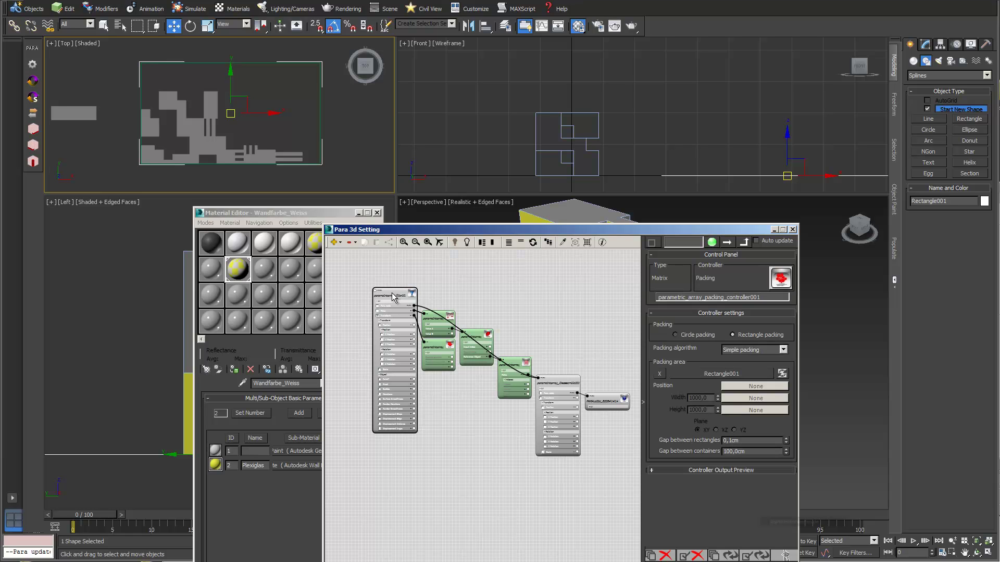
right_click(392, 292)
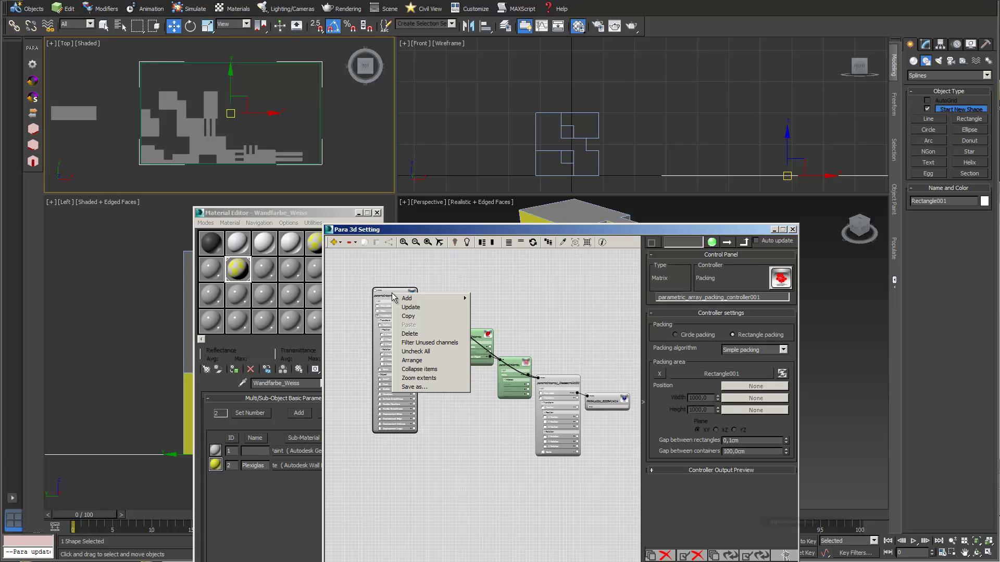
left_click(406, 317)
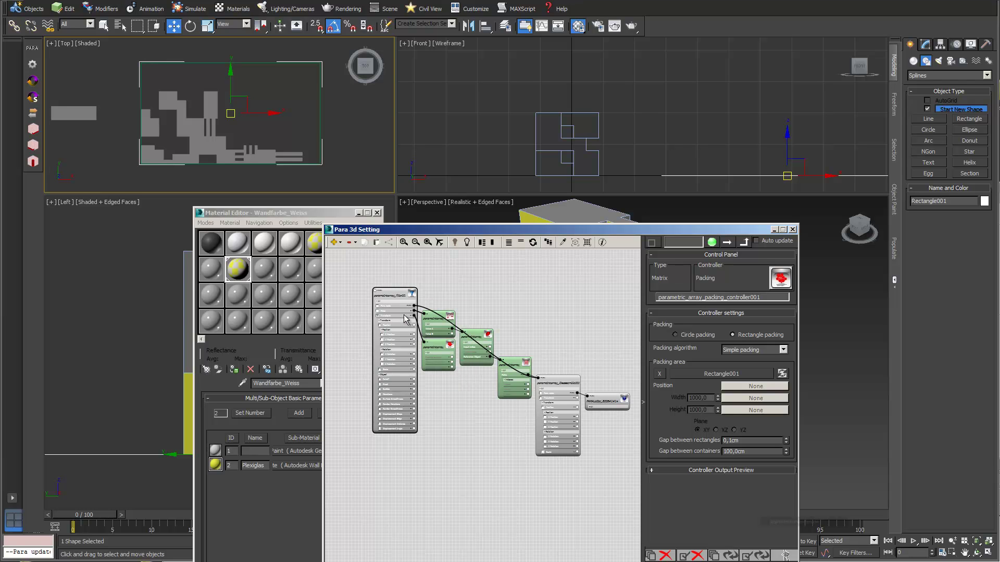
right_click(409, 473)
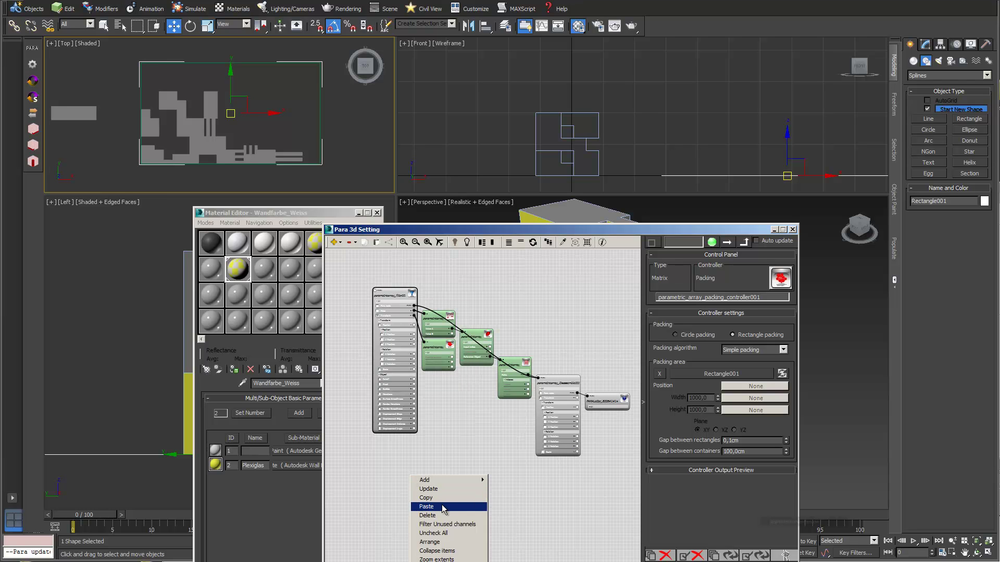
left_click(427, 506)
middle_click_drag(508, 507, 505, 442)
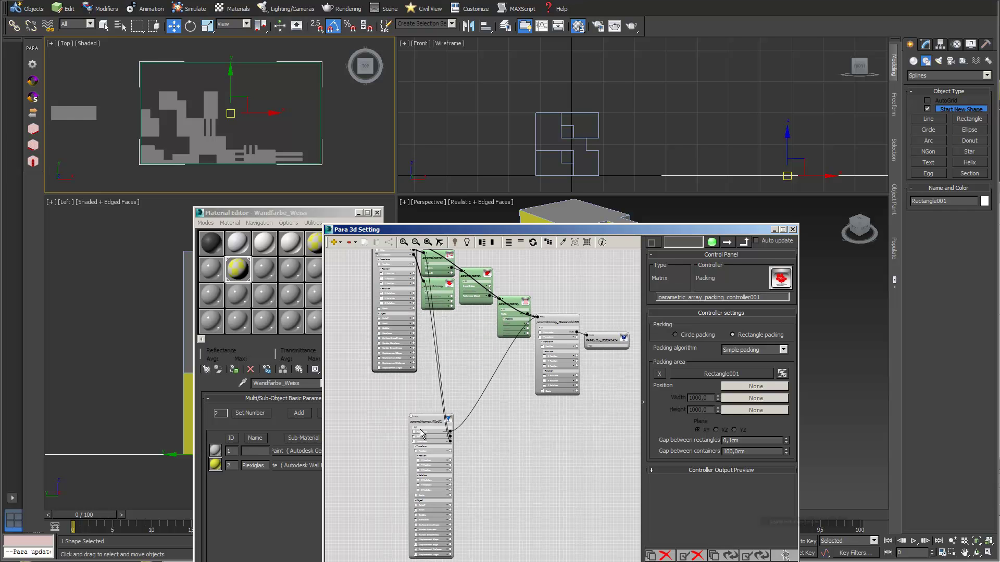
left_click_drag(431, 420, 327, 396)
Disconnect the duplicated filter's Filter and Transform channels from the original test and packing controllers.
middle_click_drag(438, 431, 433, 463)
scroll(513, 438, "up", 1)
scroll(495, 337, "down", 1)
middle_click_drag(495, 337, 475, 364)
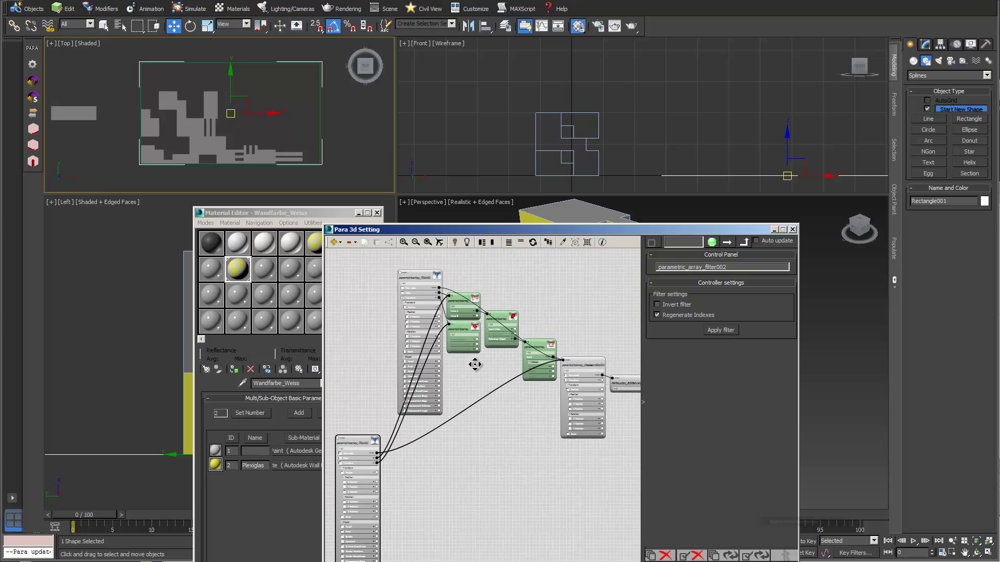
scroll(429, 443, "up", 2)
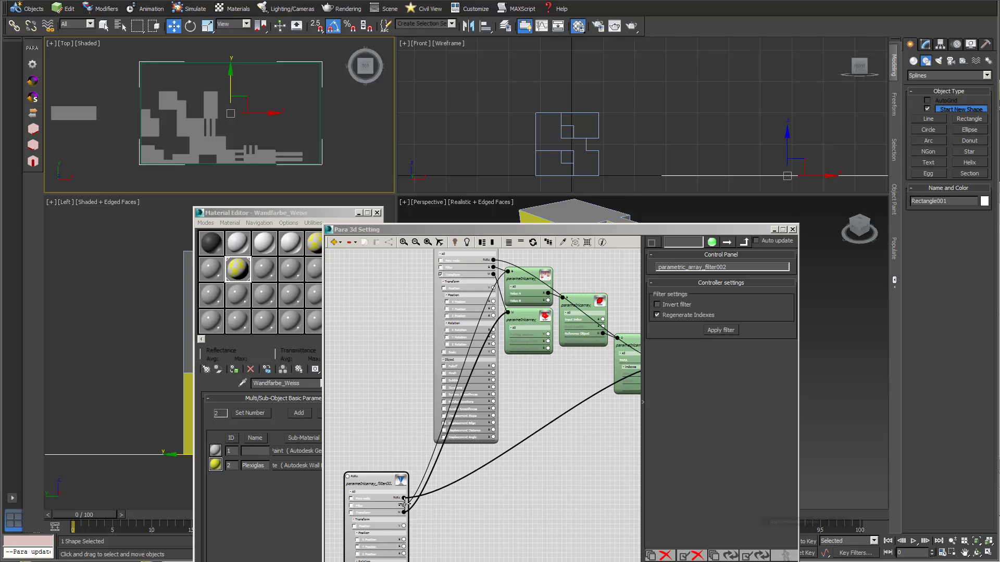
left_click_drag(405, 506, 449, 490)
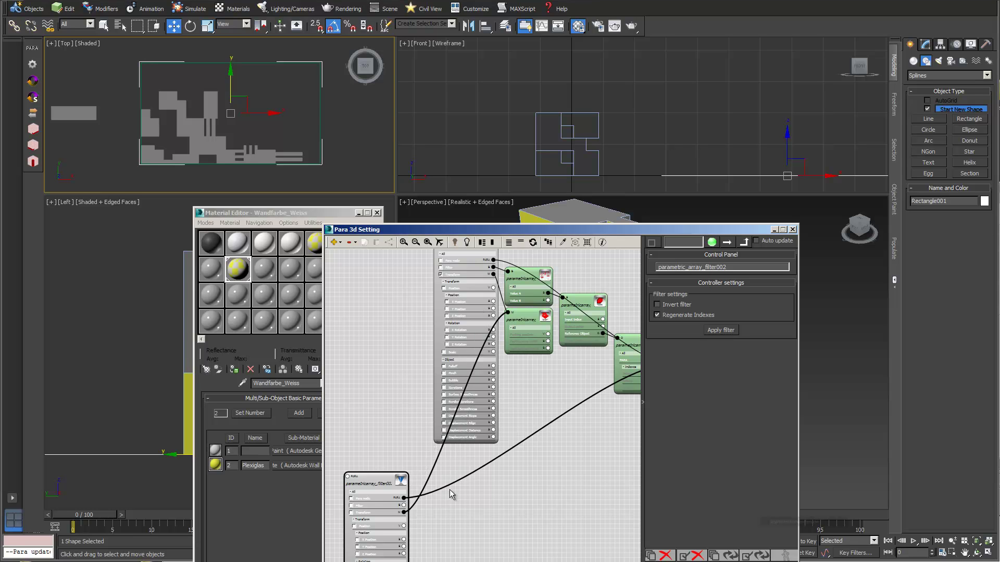
left_click_drag(404, 512, 461, 506)
Duplicate the test value and packing controllers together and place the copies beside the duplicated filter node.
left_click_drag(676, 227, 686, 180)
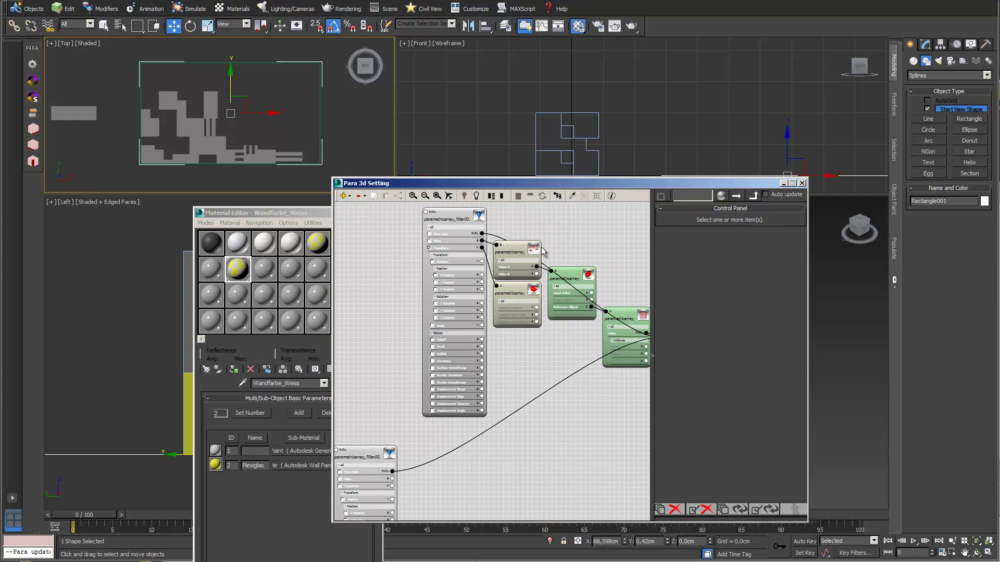
left_click(516, 252)
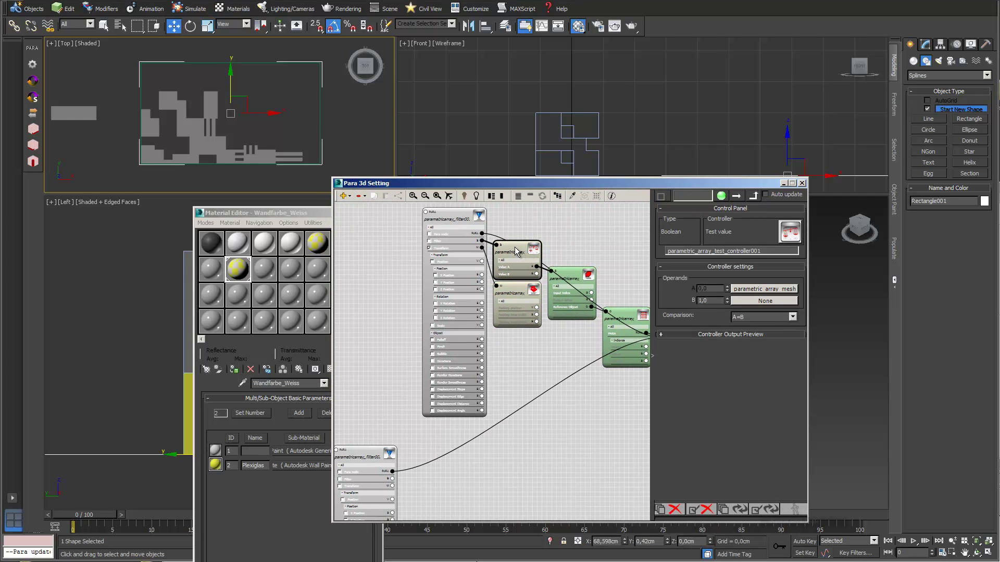
left_click(516, 287, "ctrl")
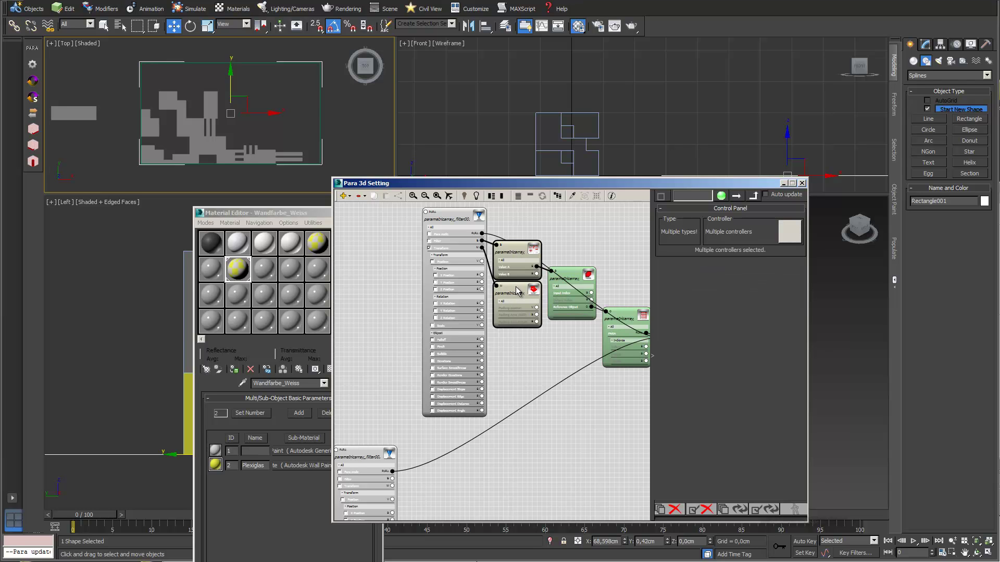
right_click(515, 287)
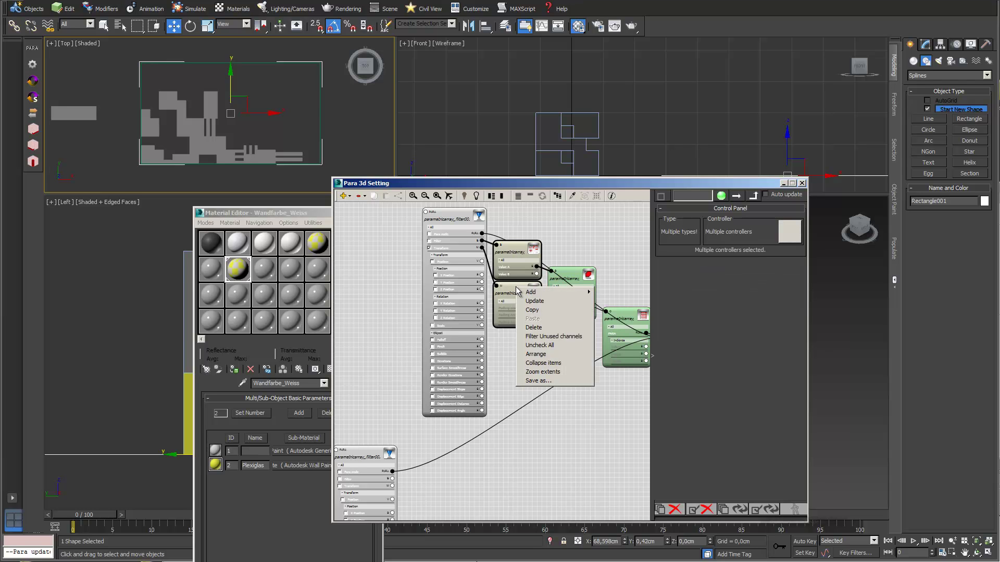
left_click(532, 310)
middle_click_drag(458, 480, 529, 301)
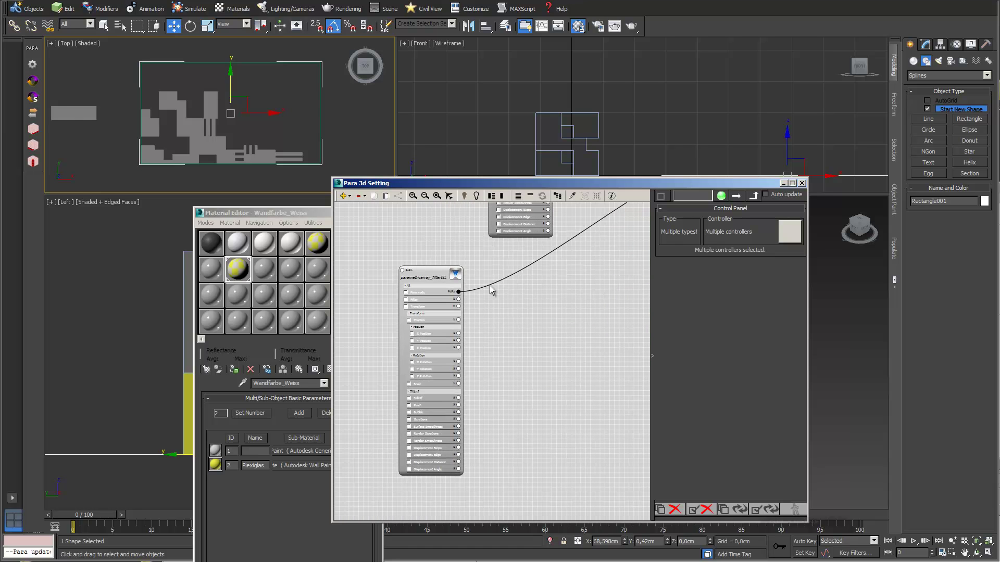
left_click(508, 329)
right_click(509, 329)
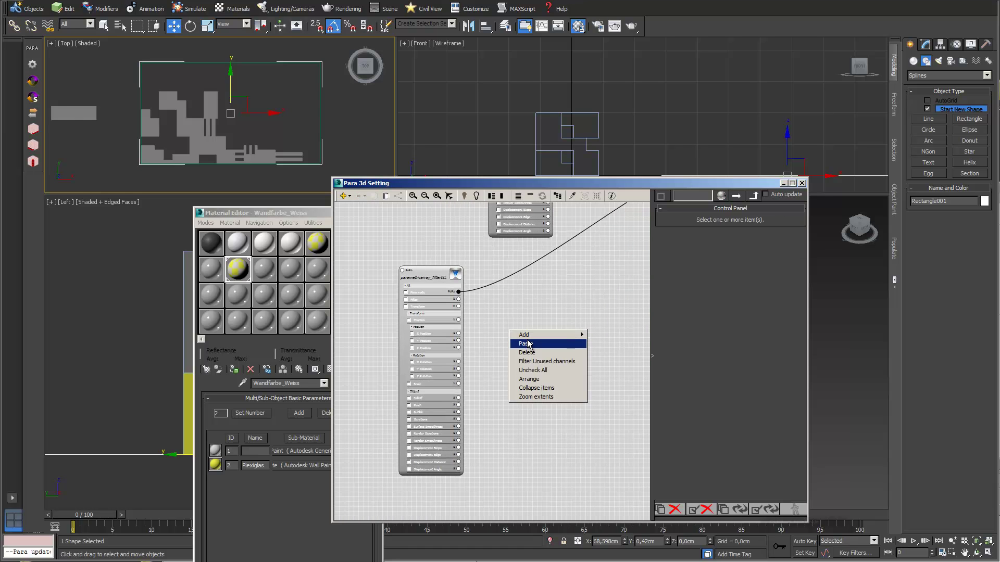
left_click(529, 343)
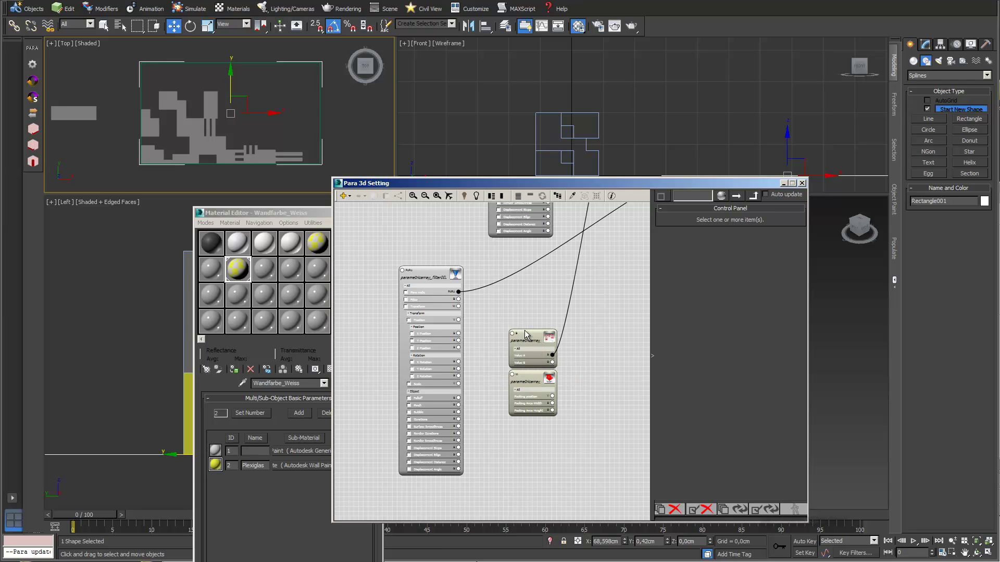
Link the copied test value controller to the duplicated filter's Filter channel and set its operand B to 2,0.
left_click_drag(528, 335, 447, 286)
scroll(513, 295, "up", 2)
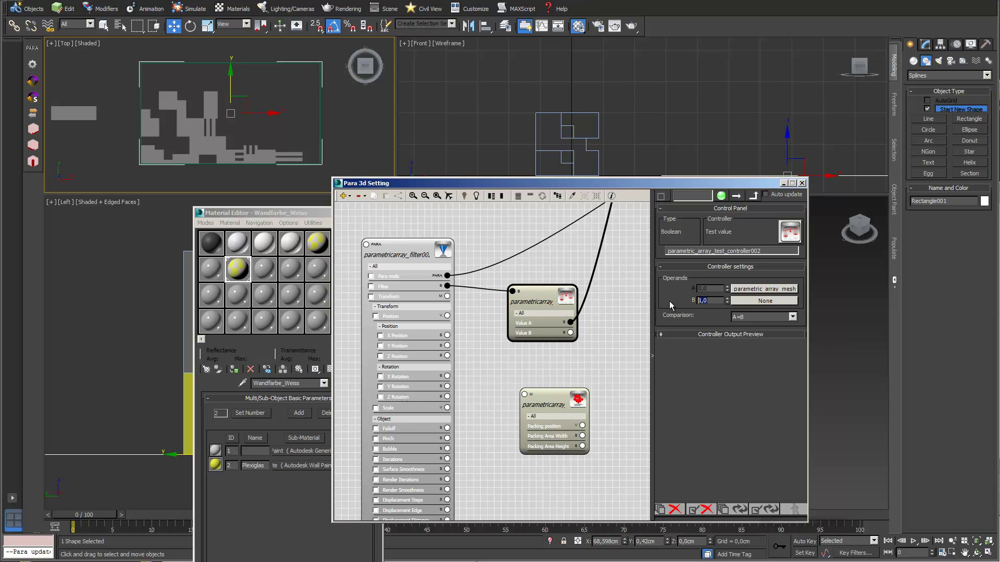
scroll(609, 281, "down", 1)
middle_click_drag(600, 265, 522, 357)
scroll(522, 358, "down", 2)
middle_click_drag(592, 315, 573, 354)
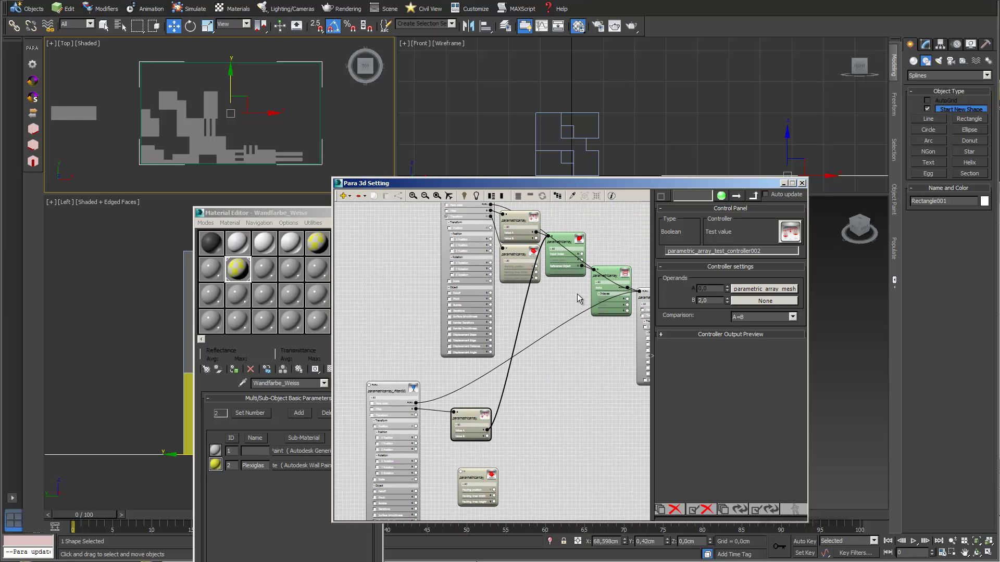
middle_click_drag(586, 352, 557, 336)
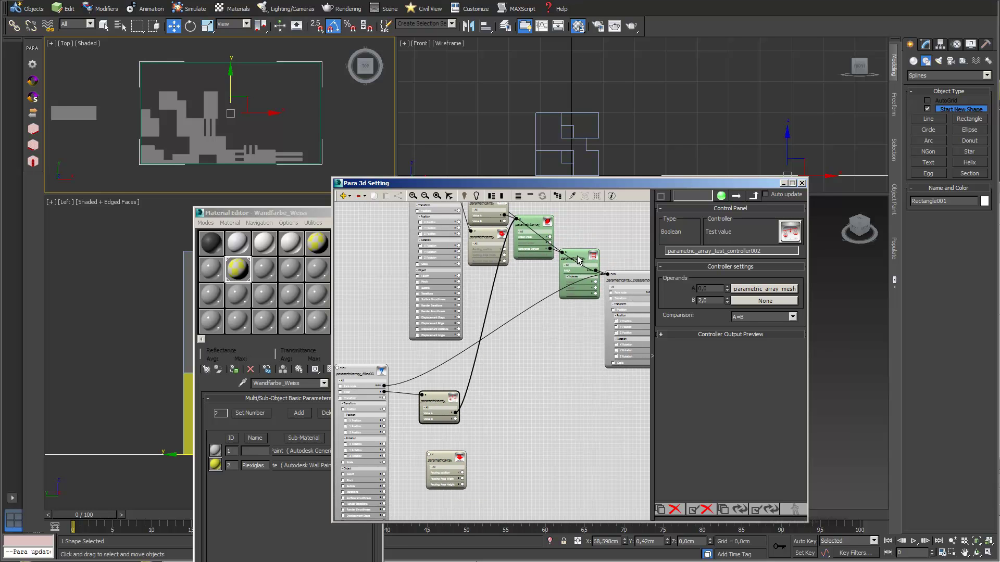
Link the copied packing controller to the duplicated filter's Transform channel and show that controller's settings.
middle_click_drag(527, 395, 592, 324)
scroll(571, 361, "up", 3)
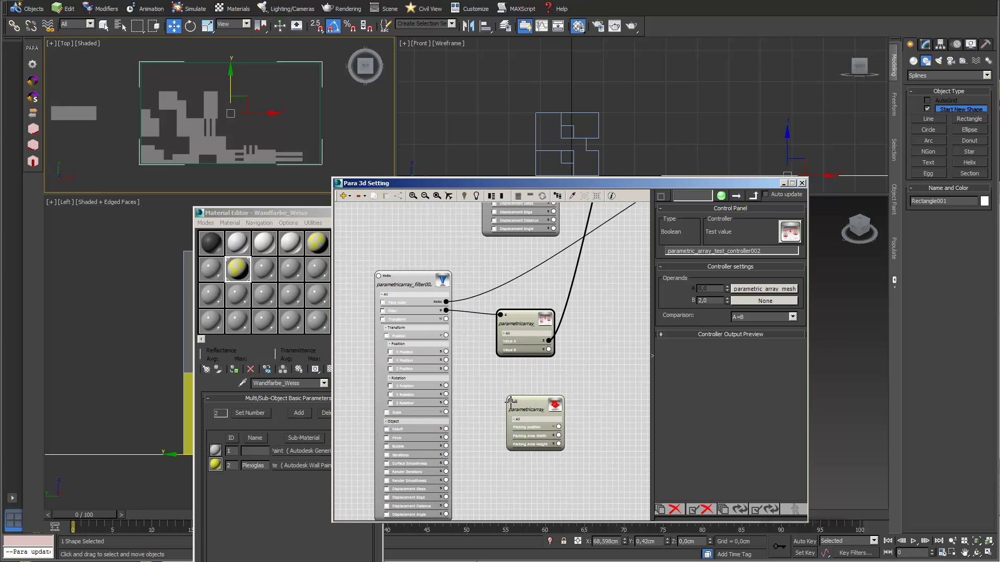
left_click_drag(503, 384, 447, 319)
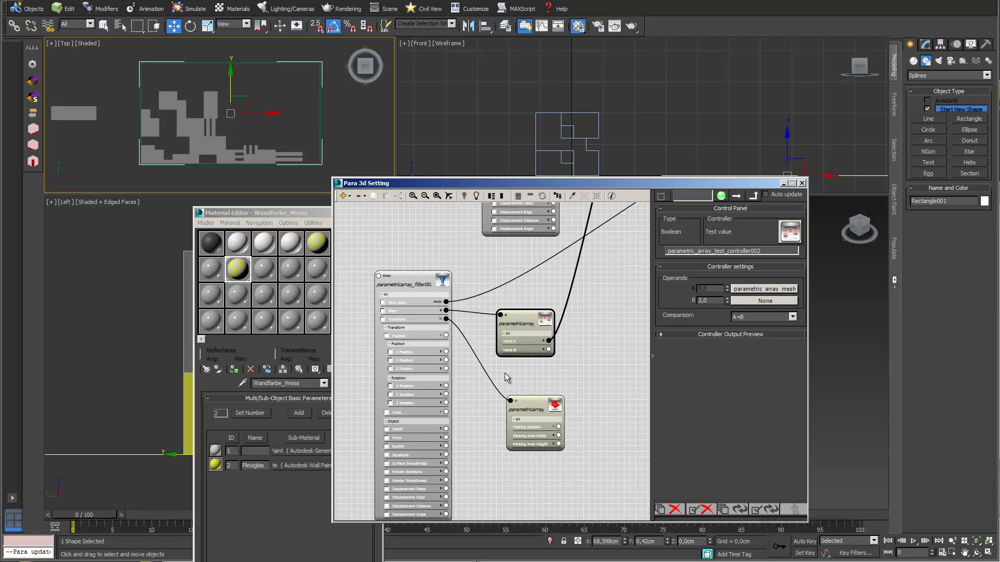
left_click(551, 400)
Clone the packing rectangle about 90 cm along X in the Top viewport as an independent copy named Rectangle002.
left_click_drag(578, 183, 568, 276)
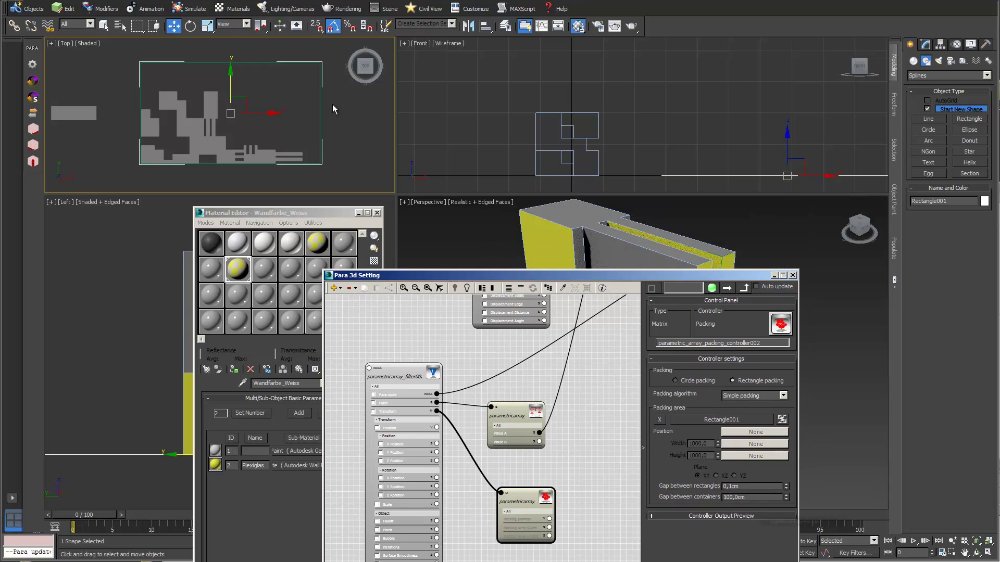
scroll(332, 104, "down", 2)
middle_click_drag(309, 91, 232, 112)
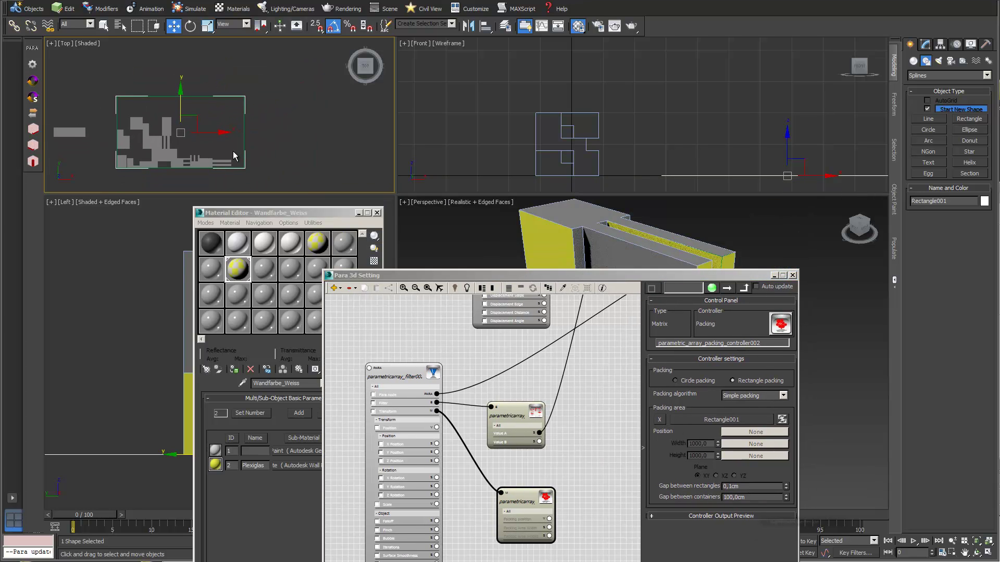
left_click(249, 134)
left_click(243, 135)
middle_click_drag(216, 134, 203, 144)
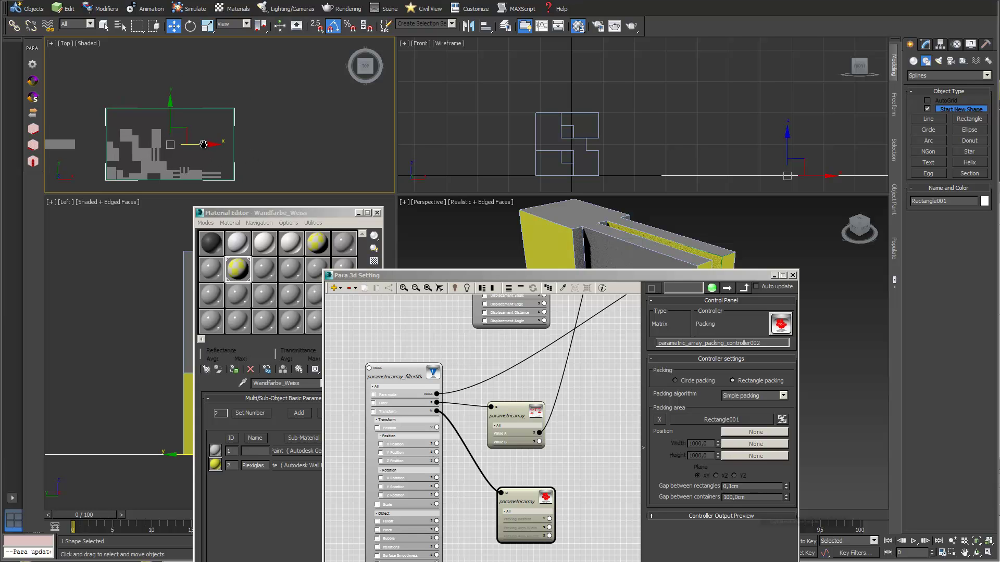
left_click_drag(197, 145, 341, 144, "shift")
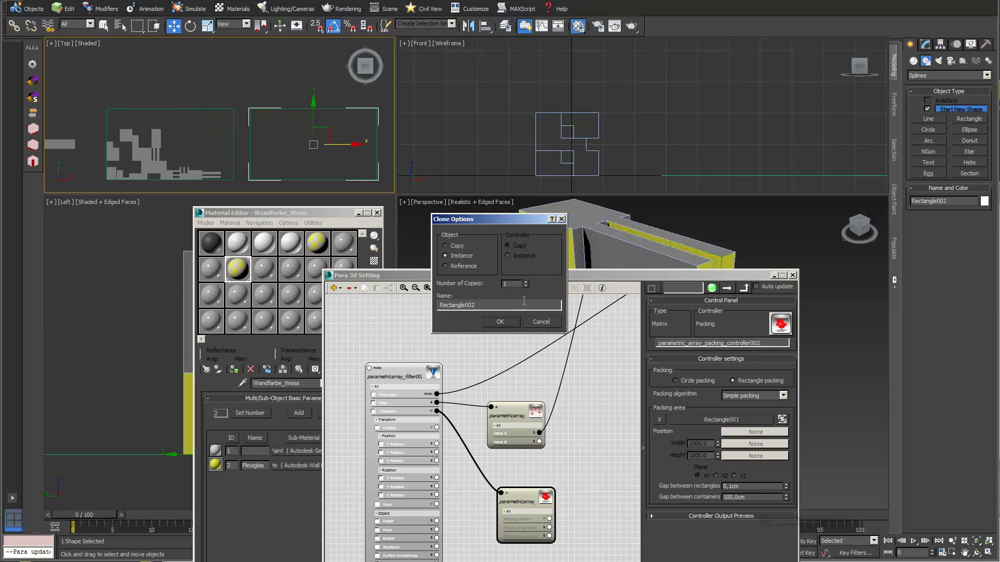
left_click(446, 245)
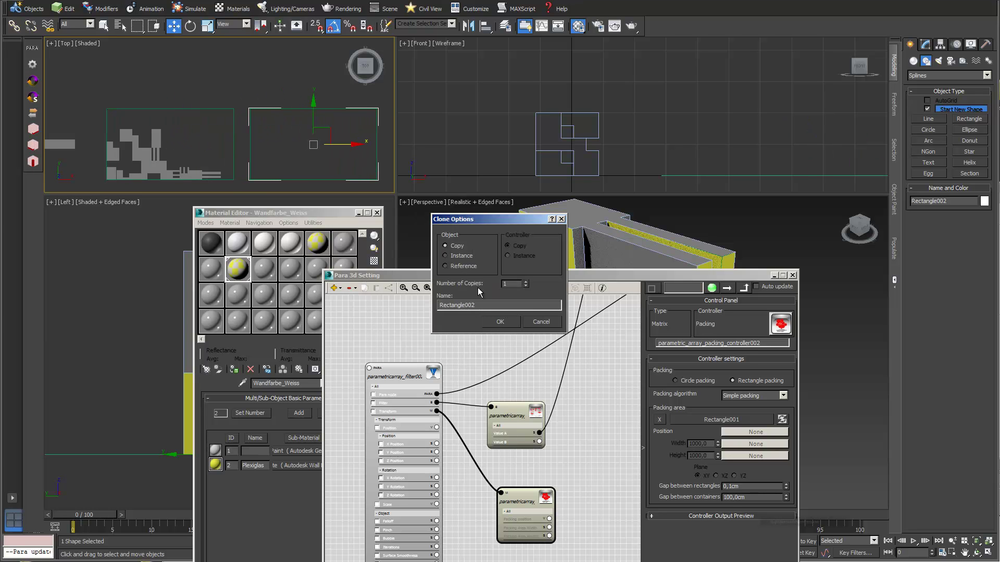
left_click(500, 321)
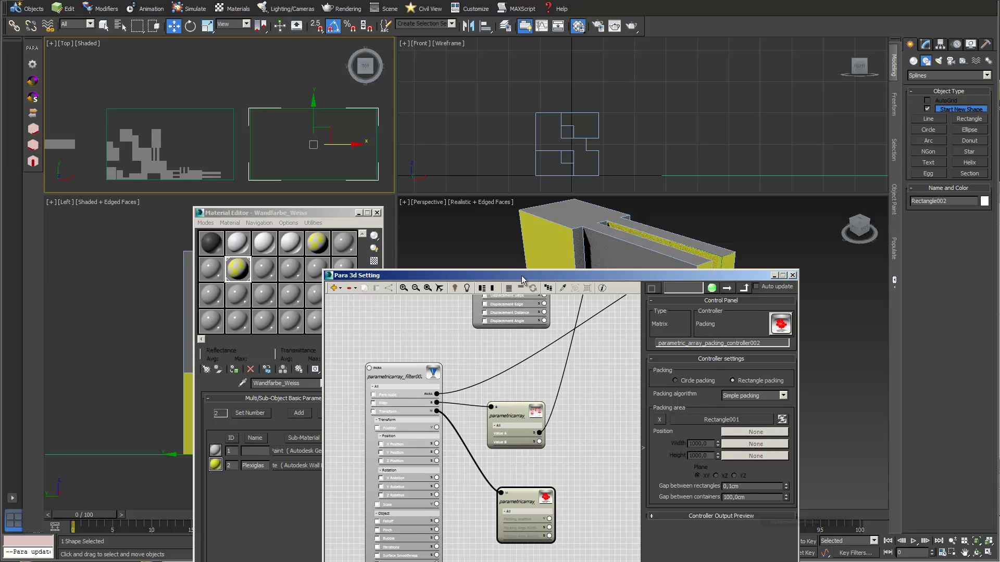
Assign Rectangle002 as the packing area of the copied packing controller.
left_click_drag(522, 277, 484, 194)
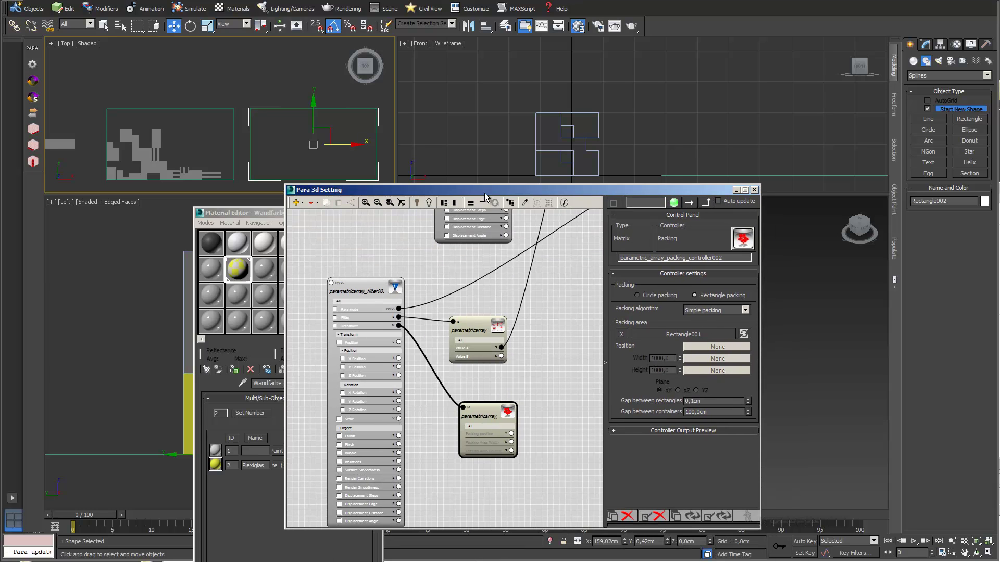
left_click(681, 334)
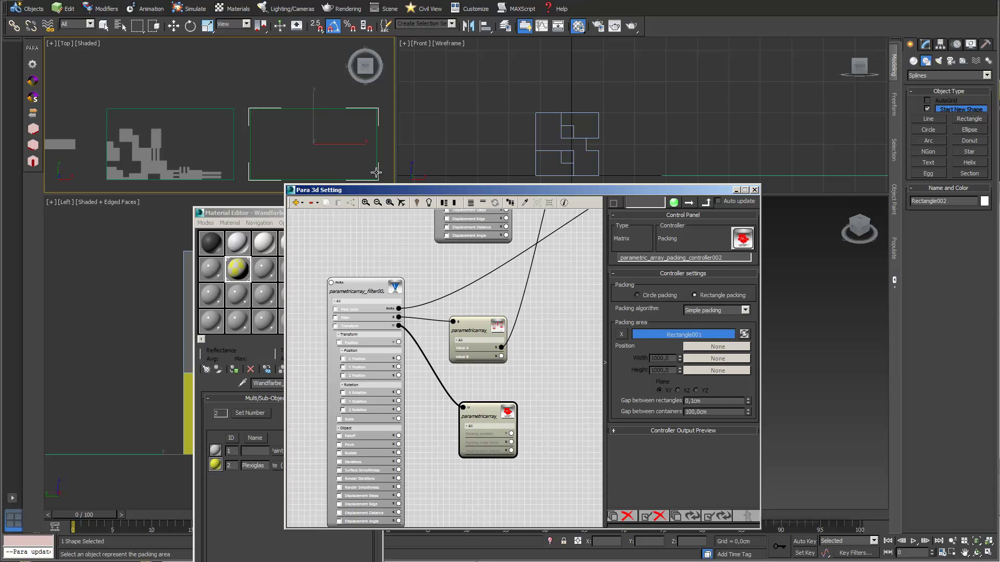
left_click(376, 172)
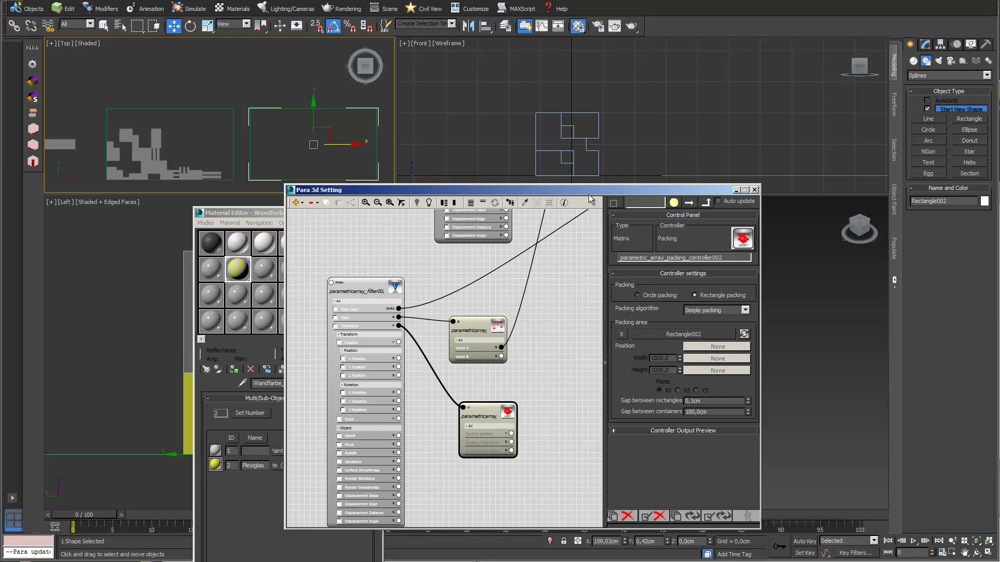
left_click_drag(589, 191, 614, 175)
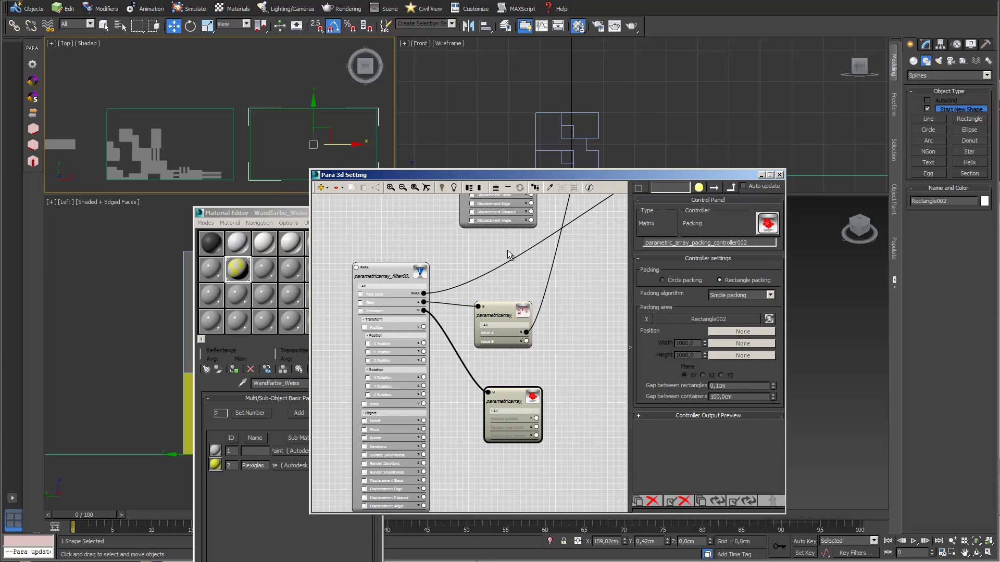
Apply the filter on the duplicated filter node.
left_click(384, 271)
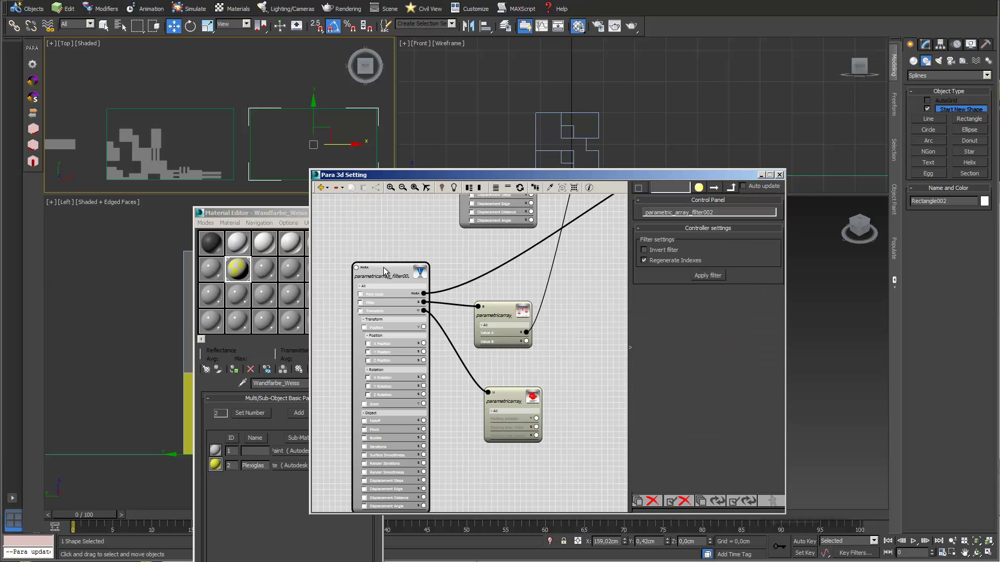
left_click(711, 276)
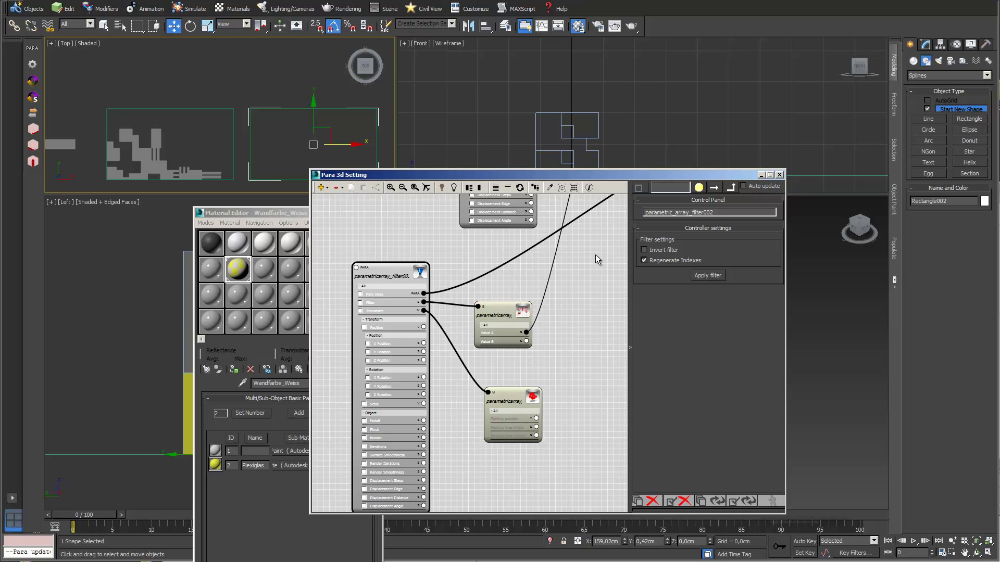
scroll(562, 283, "down", 2)
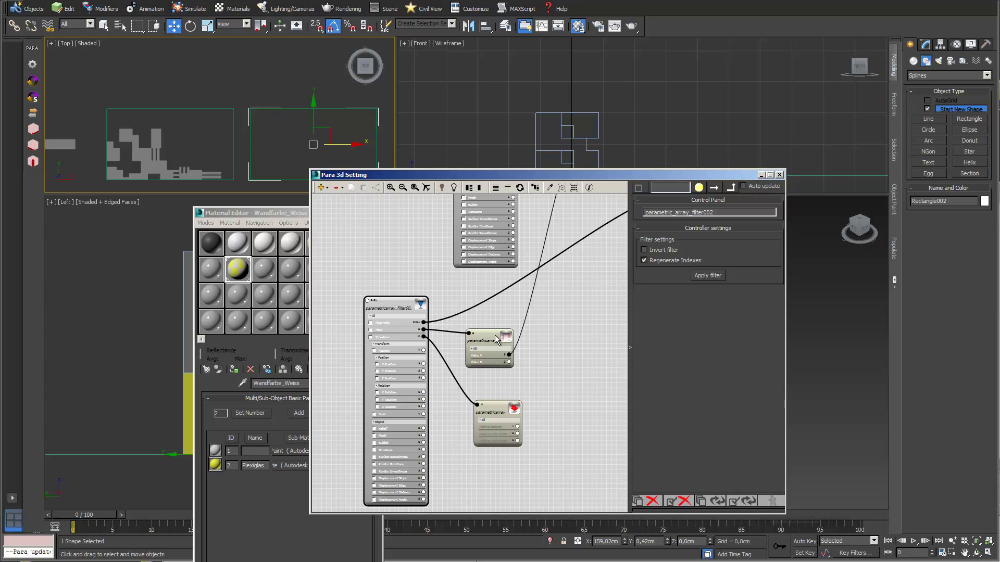
left_click(701, 277)
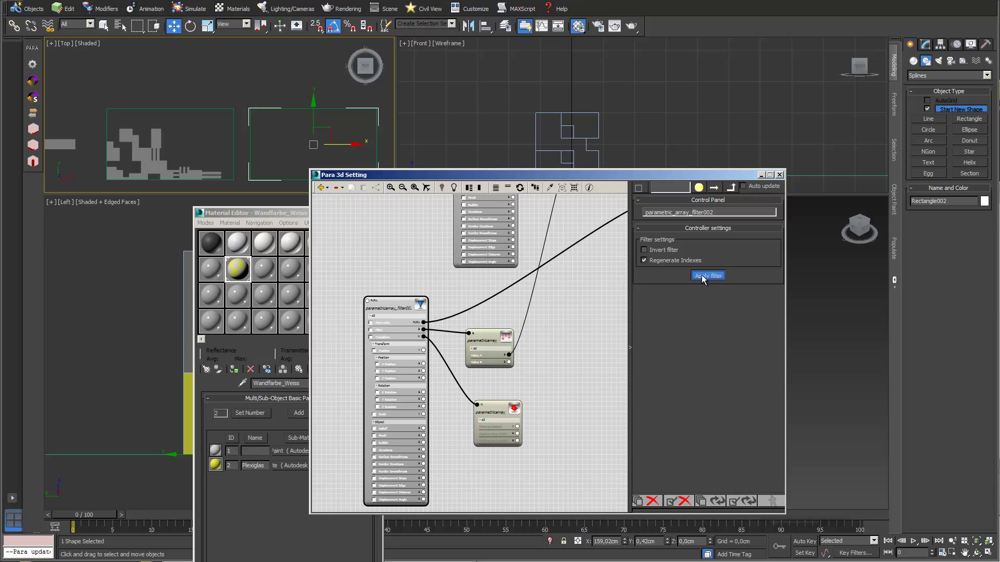
Update the duplicated packing controller so its parts pack into Rectangle002, and enlarge the Top viewport to show both sheets.
left_click(493, 410)
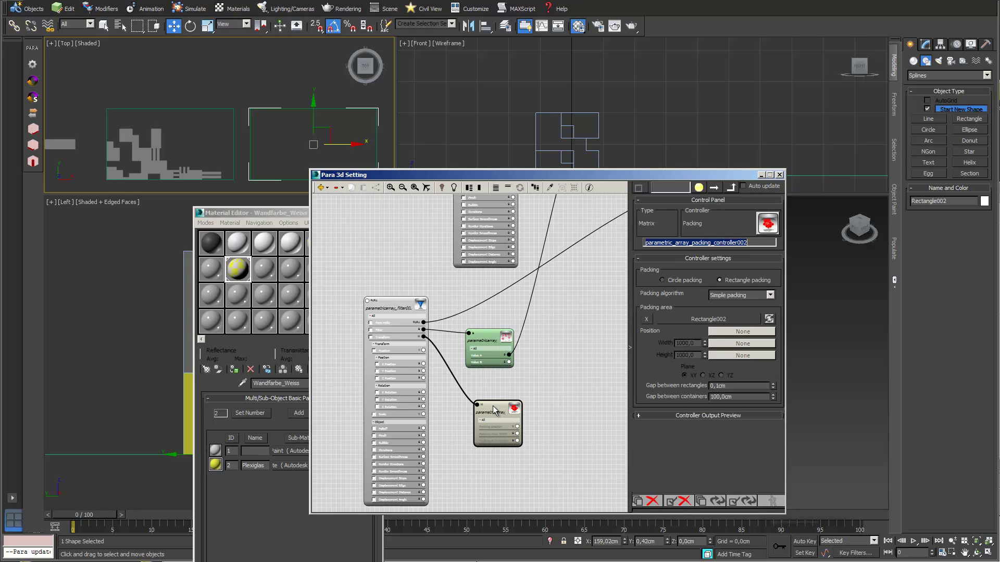
left_click_drag(730, 175, 583, 137)
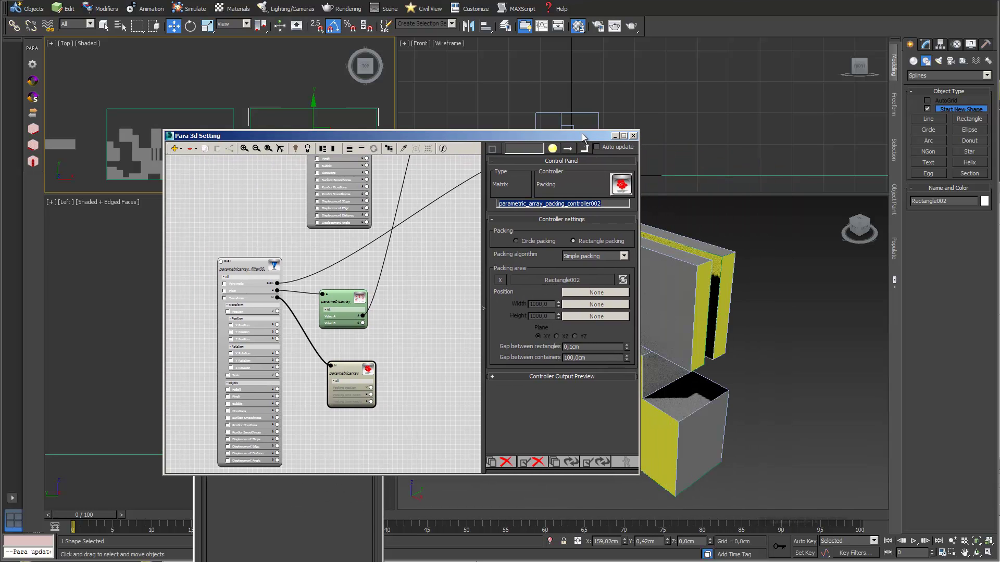
left_click(595, 462)
left_click_drag(539, 136, 579, 292)
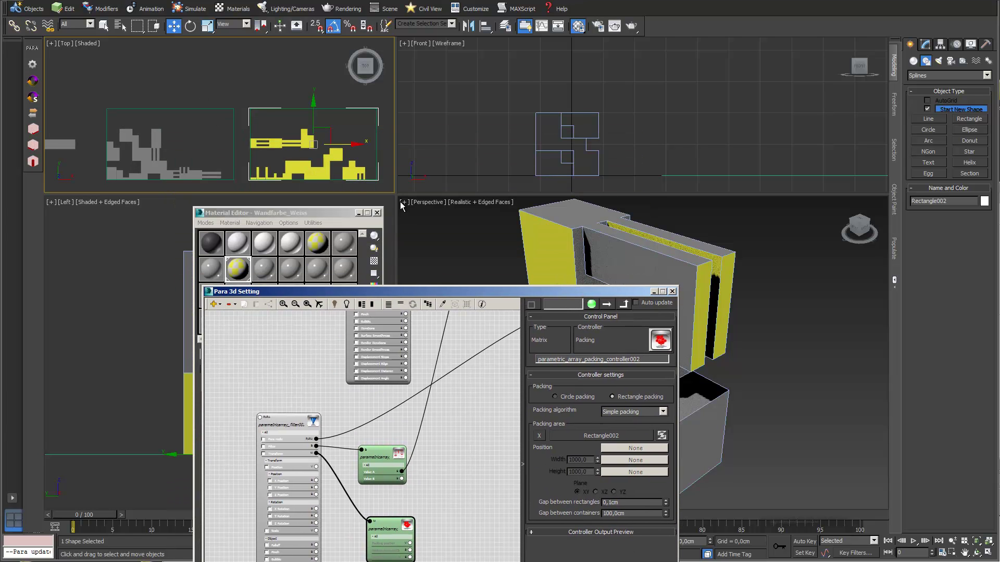
left_click_drag(401, 205, 525, 234)
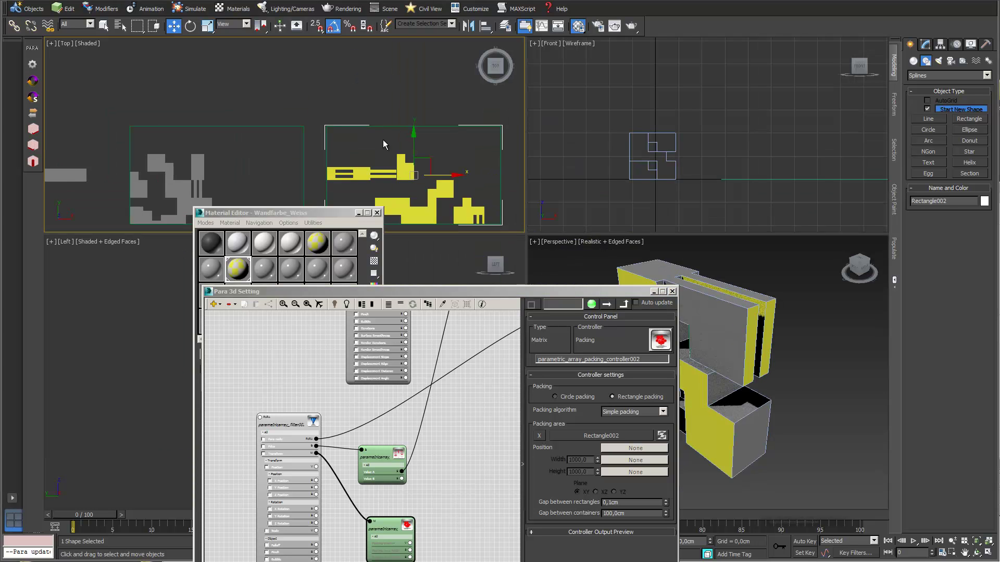
scroll(323, 162, "down", 2)
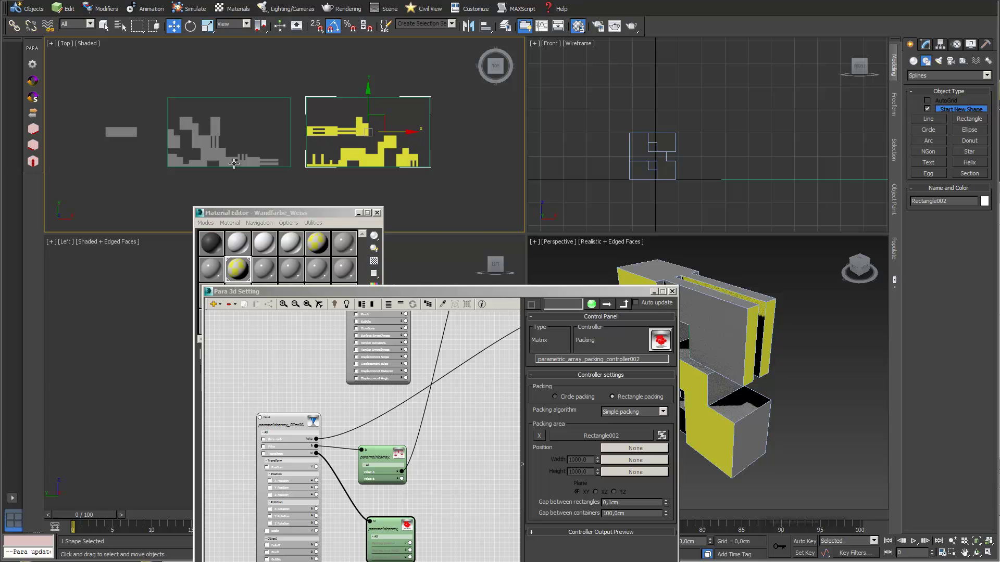
Set the duplicated packing controller's algorithm to Arevalo packing and update it to repack the yellow parts.
left_click(678, 430)
left_click(663, 412)
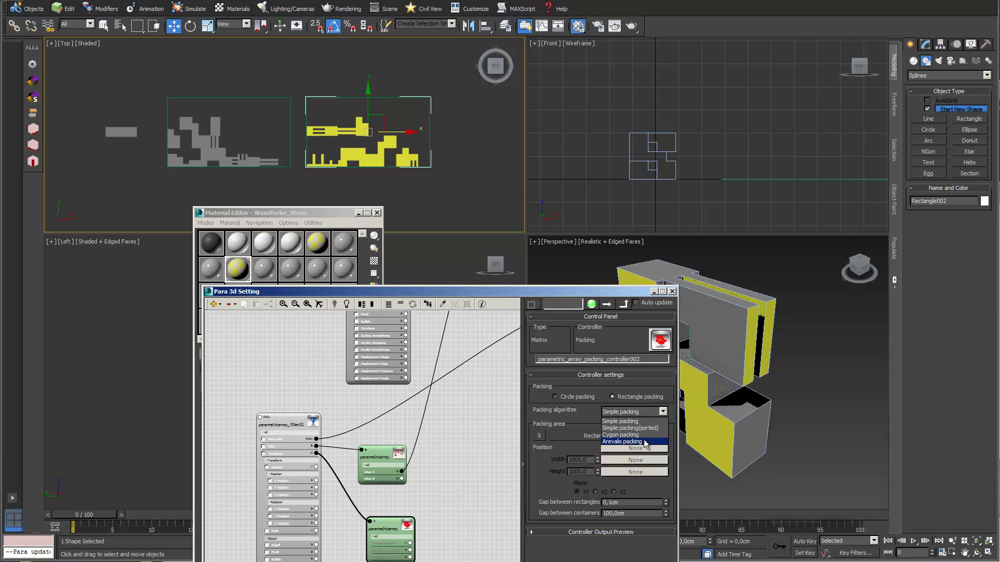
left_click(620, 442)
left_click_drag(596, 297, 542, 211)
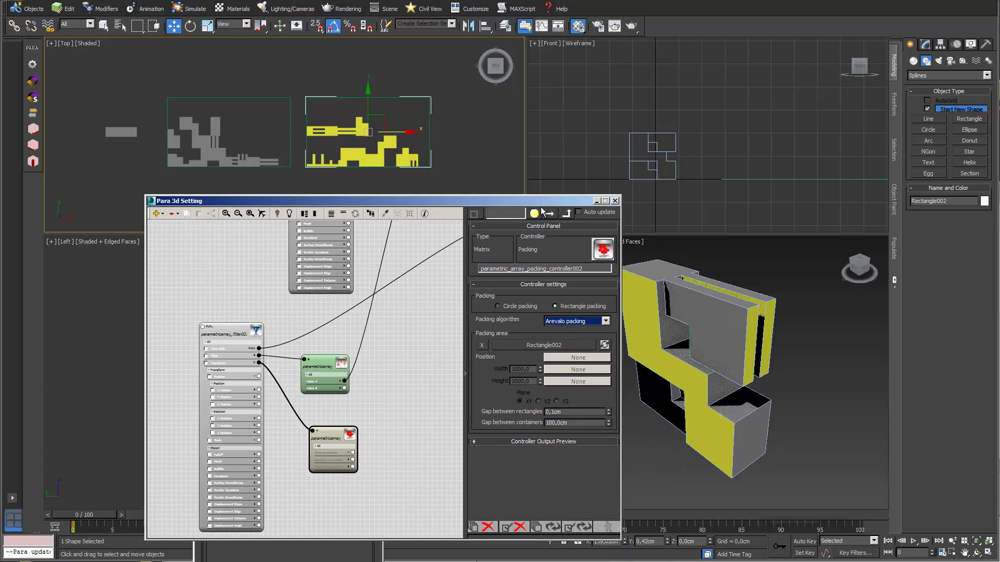
left_click(582, 528)
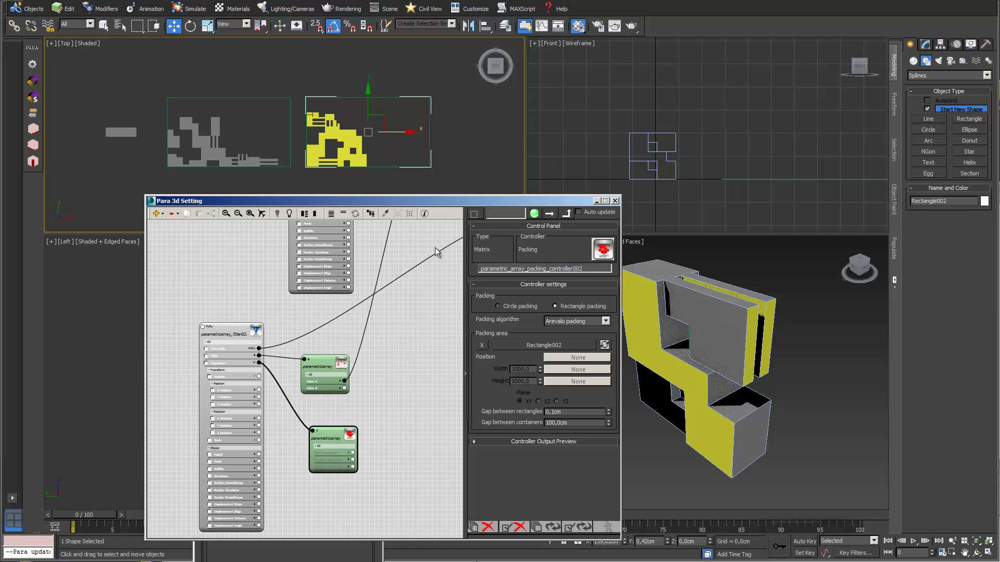
left_click_drag(455, 202, 448, 224)
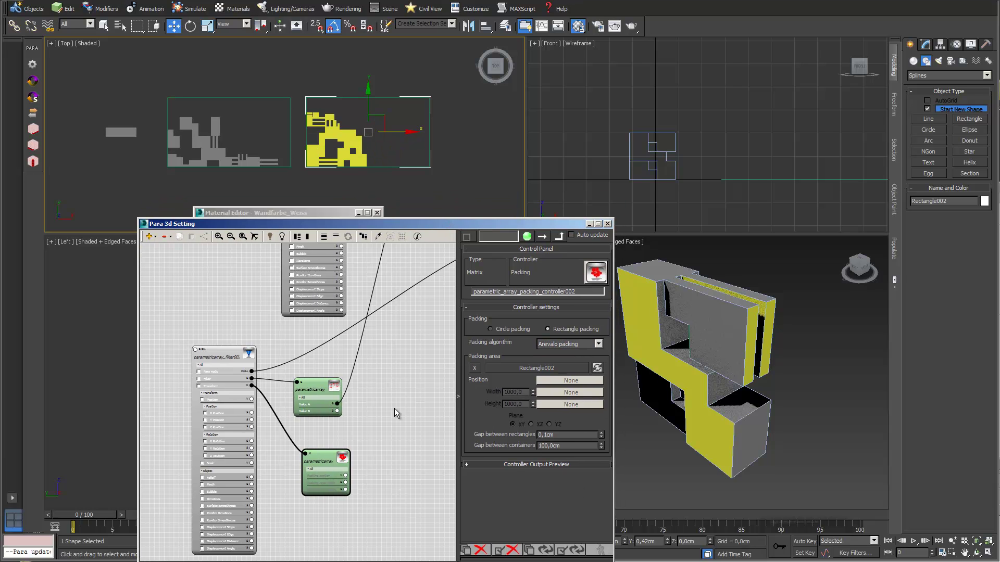
Set the original packing controller for Rectangle001 to Arevalo packing and update it to repack the grey parts.
scroll(364, 397, "up", 5)
left_click(324, 336)
left_click(597, 344)
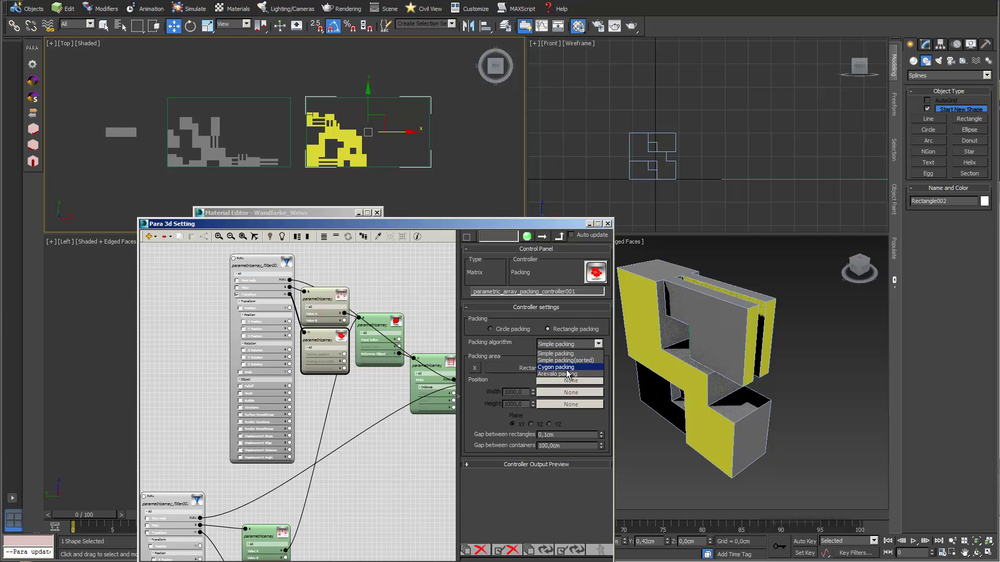
left_click(568, 374)
left_click_drag(436, 224, 357, 192)
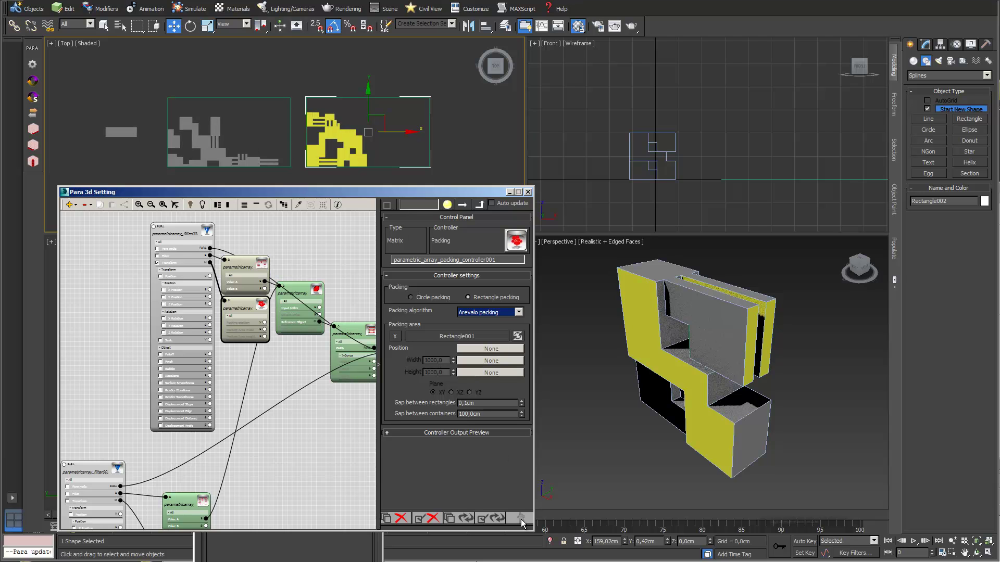
left_click(493, 518)
left_click_drag(433, 197, 473, 244)
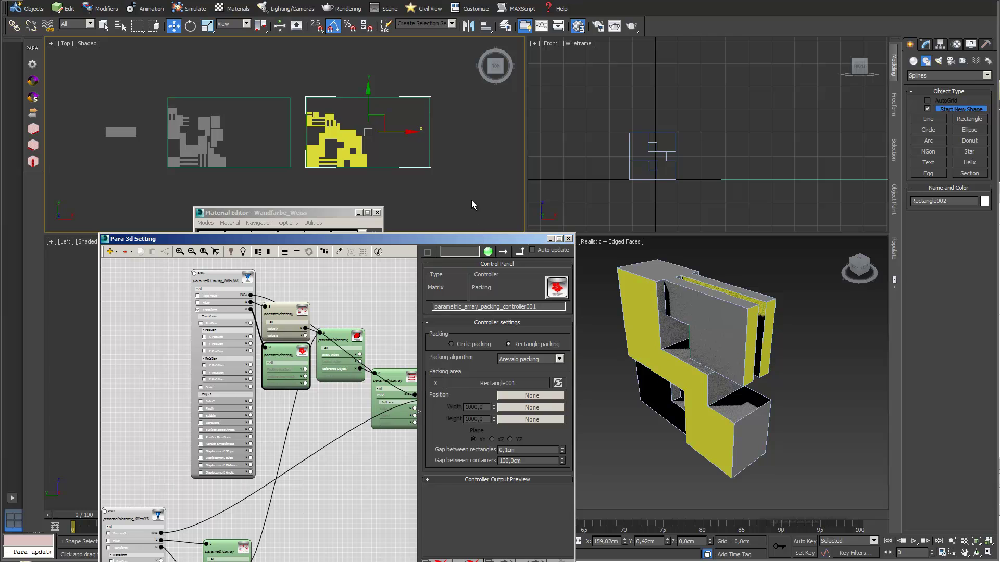
scroll(423, 202, "down", 2)
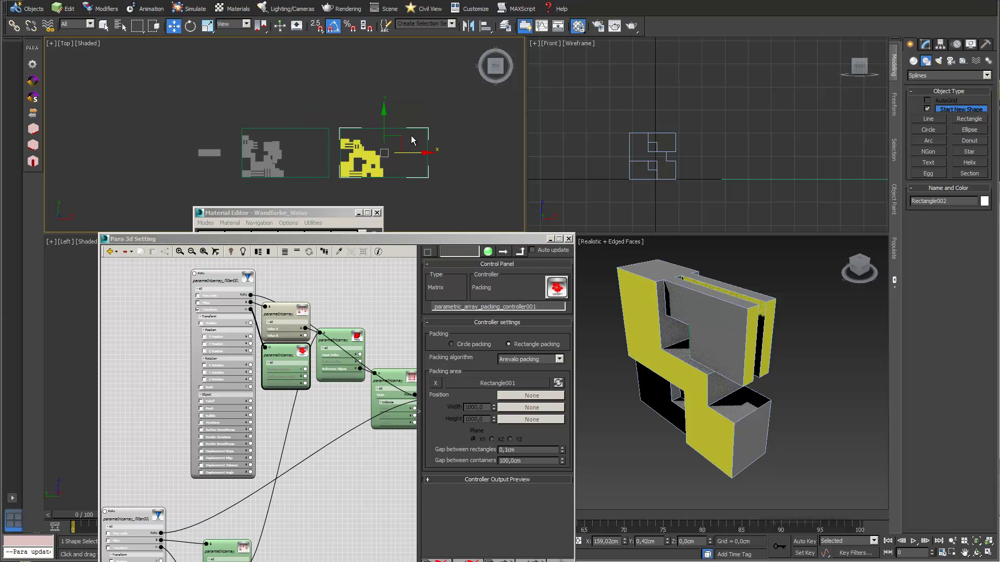
Review the complete node network, the duplicated filter's test value controller settings and the packed sheets in the Top viewport.
left_click_drag(457, 237, 549, 156)
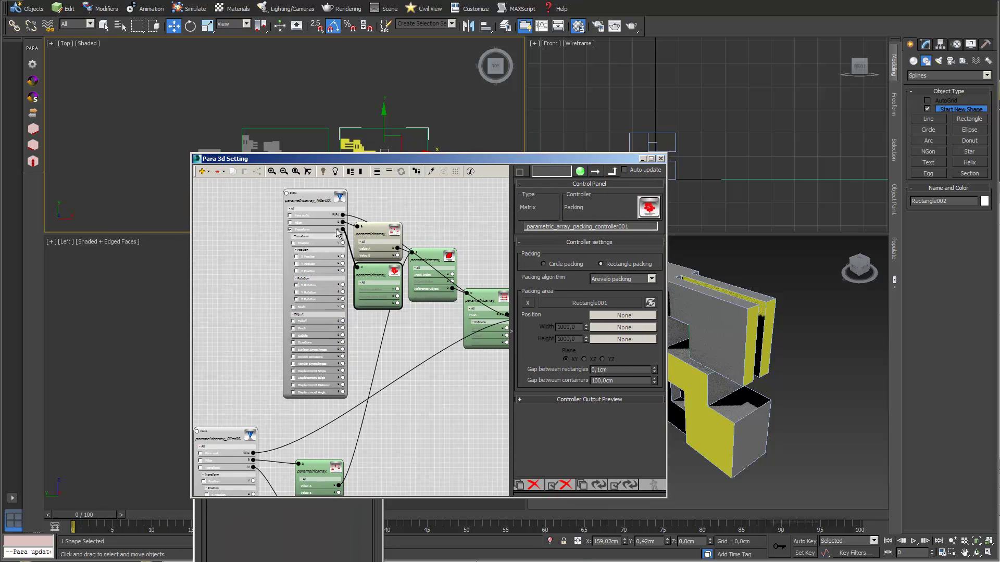
scroll(390, 207, "down", 1)
middle_click_drag(390, 208, 338, 221)
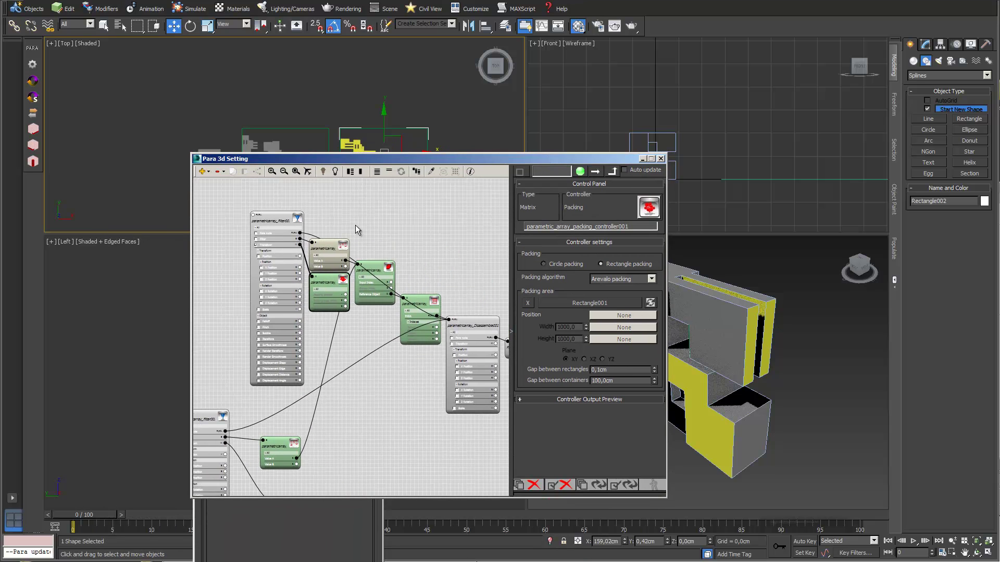
scroll(356, 225, "down", 2)
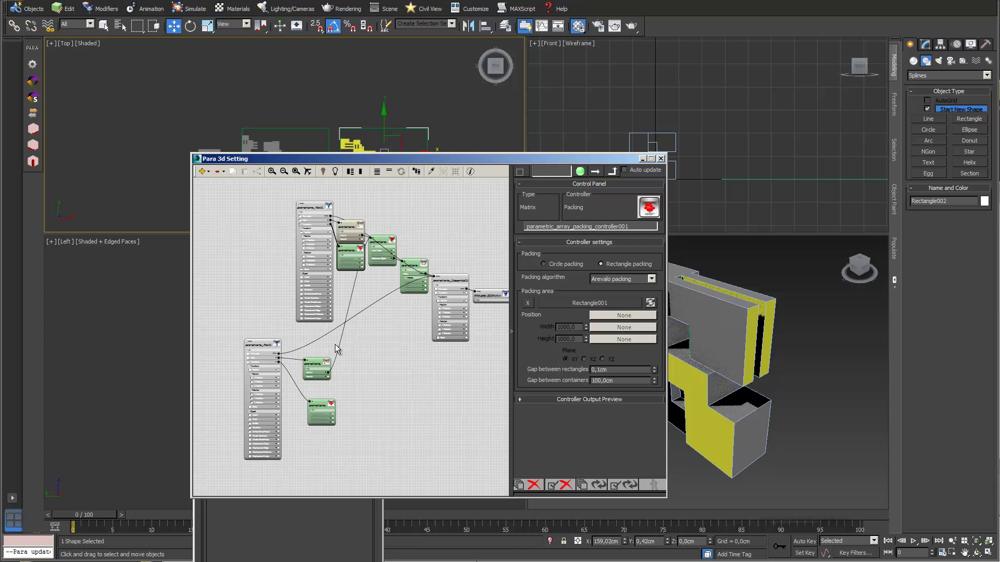
scroll(352, 286, "up", 2)
scroll(334, 276, "up", 3)
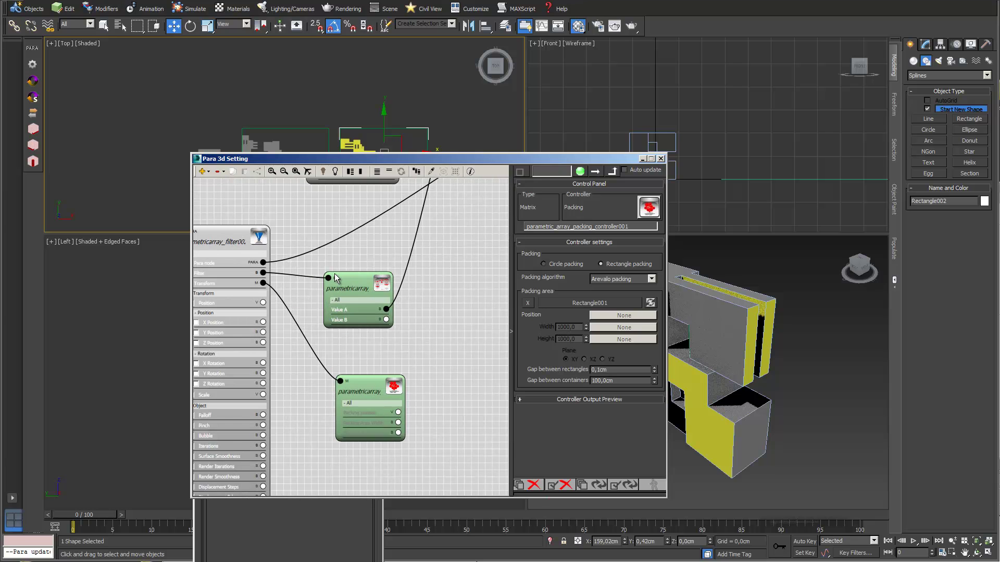
left_click(350, 284)
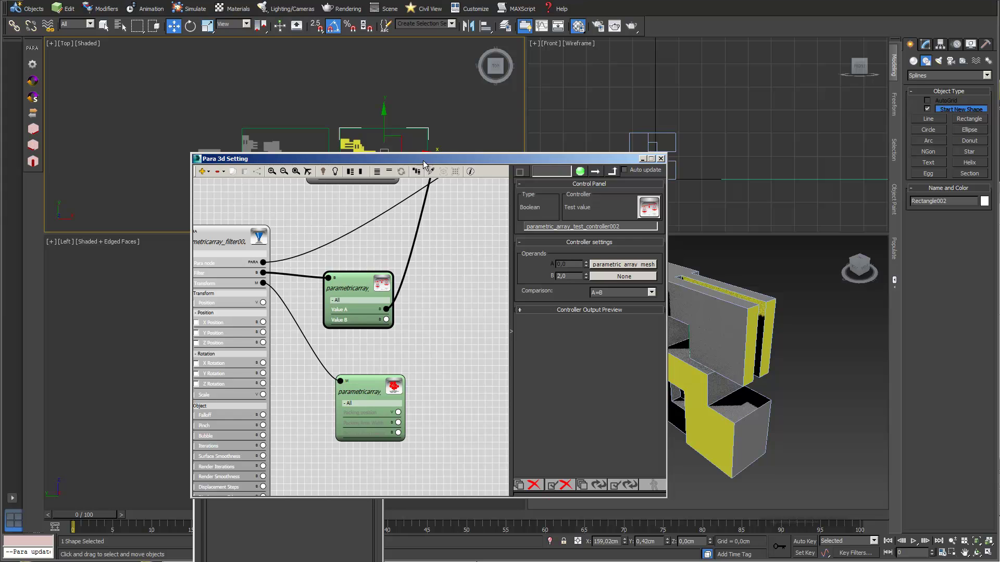
mouse_move(440, 163)
left_mouse_down()
mouse_move(454, 196)
mouse_move(459, 168)
left_mouse_up()
scroll(406, 244, "down", 2)
middle_click_drag(398, 267, 390, 318)
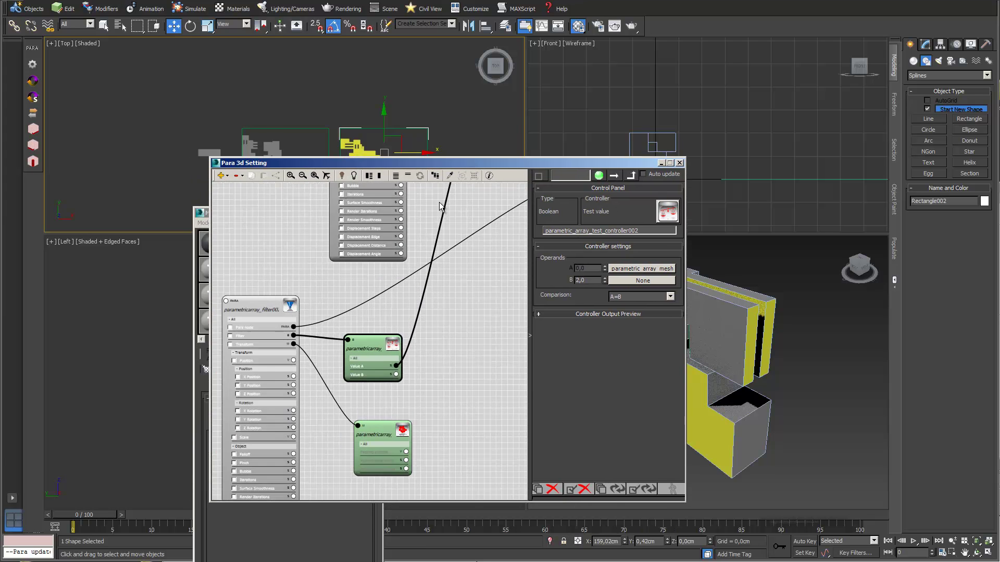
left_click_drag(453, 162, 462, 216)
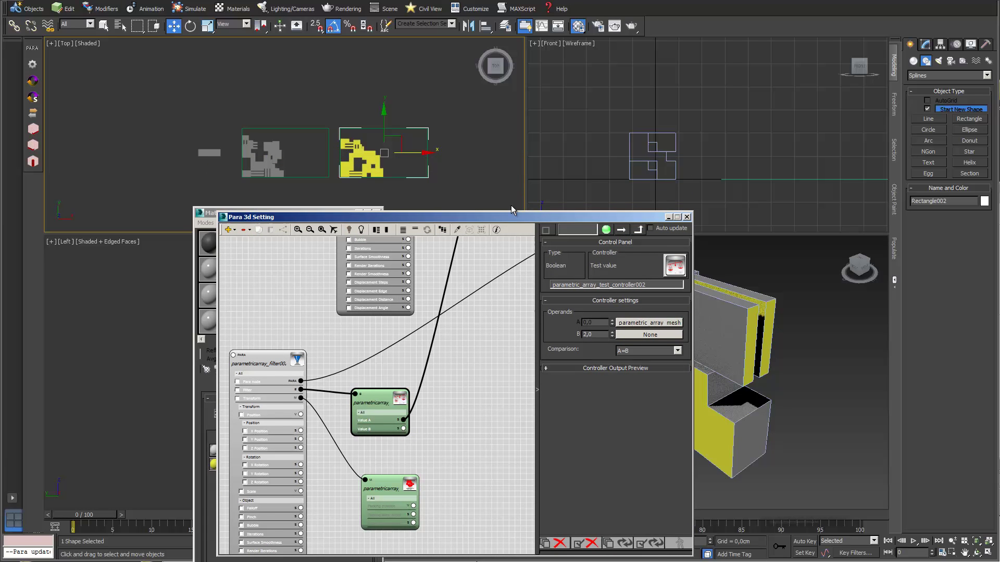
left_click_drag(516, 217, 519, 161)
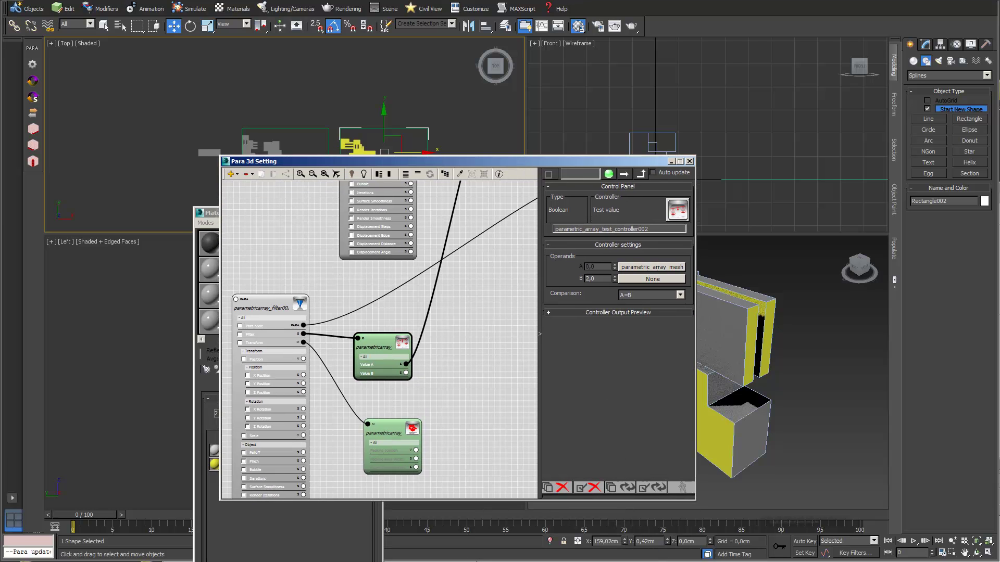